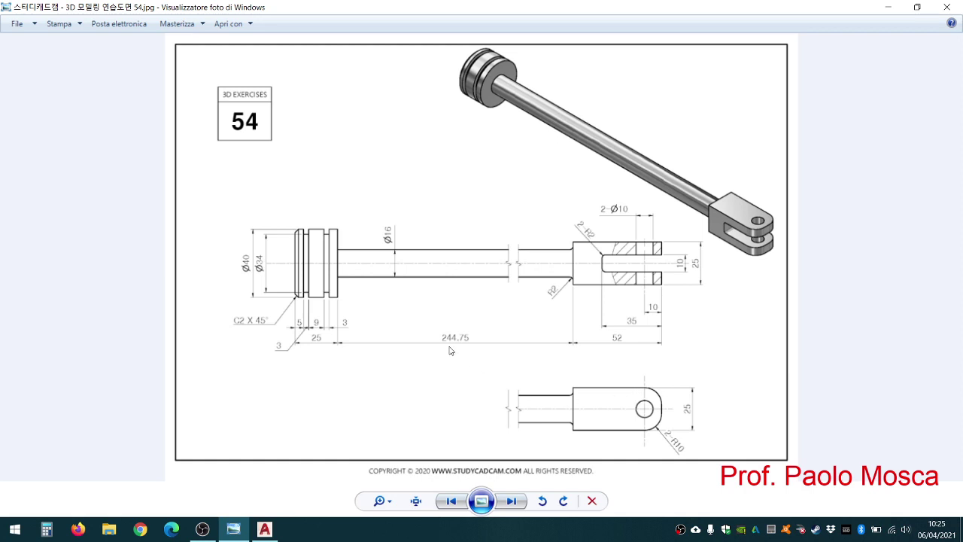
- Zoom into the exercise 54 reference image until the rod's dimensioned side view is legible
scroll(403, 272, up, 3)
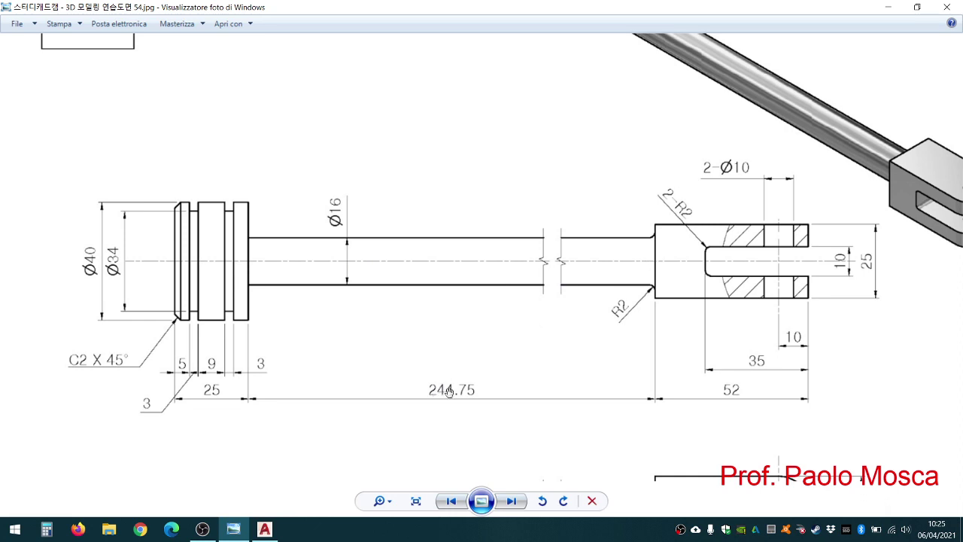
- Start a new blank AutoCAD drawing with the grid off and ortho on
click(265, 530)
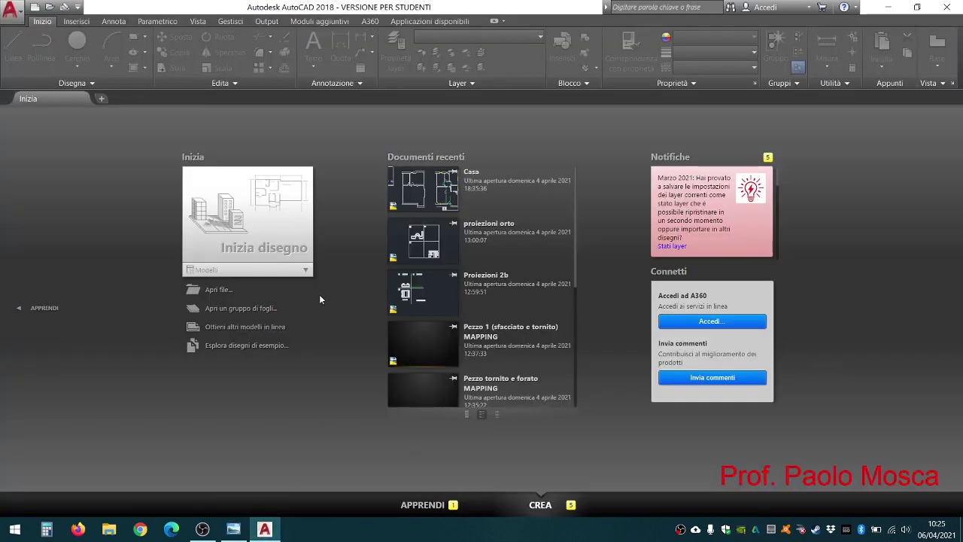
click(263, 217)
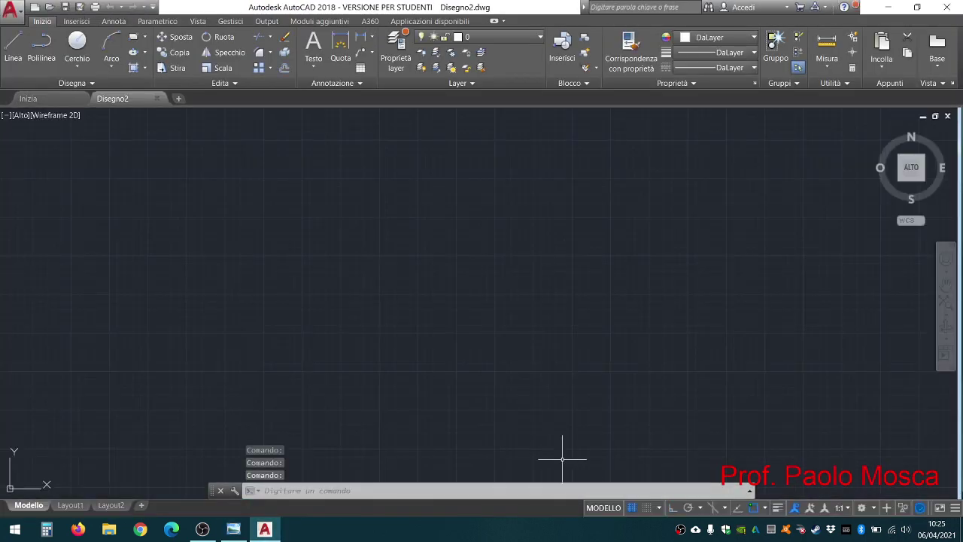
click(632, 509)
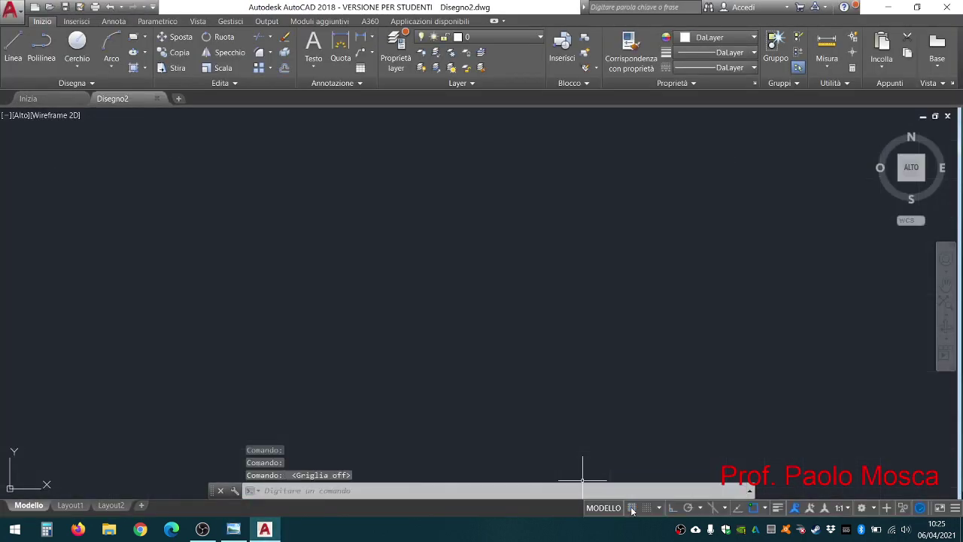
click(672, 509)
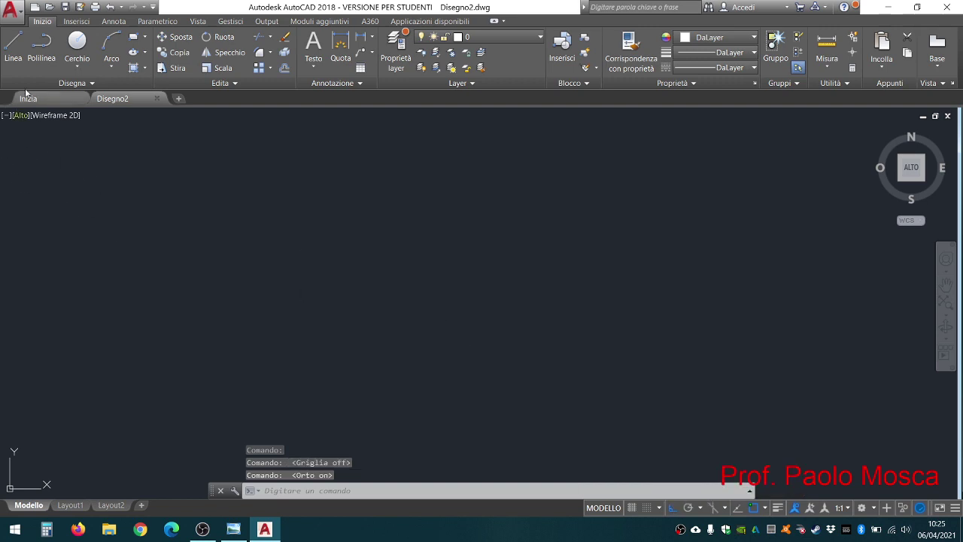
- Draw a 244.75-unit horizontal shaft line and zoom in to center it
click(13, 45)
click(173, 251)
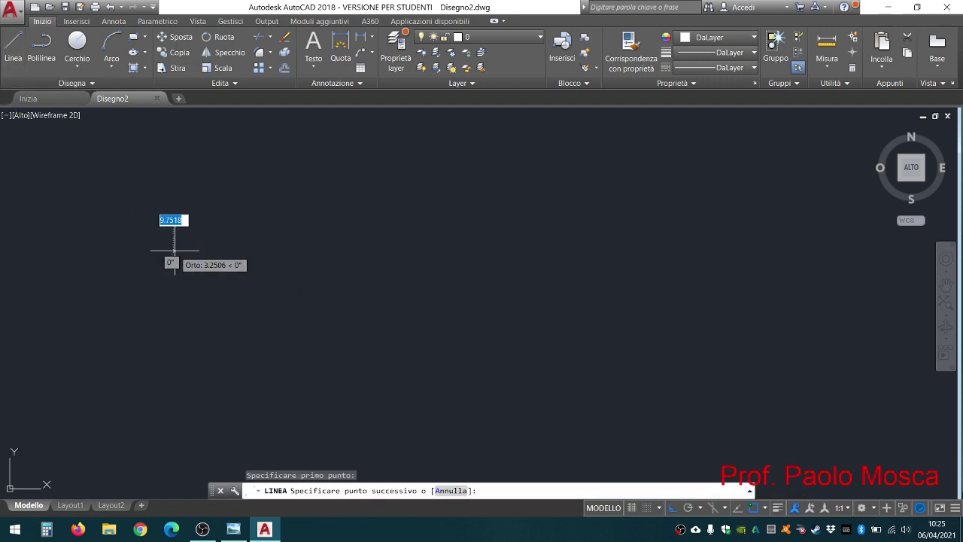
text(244)
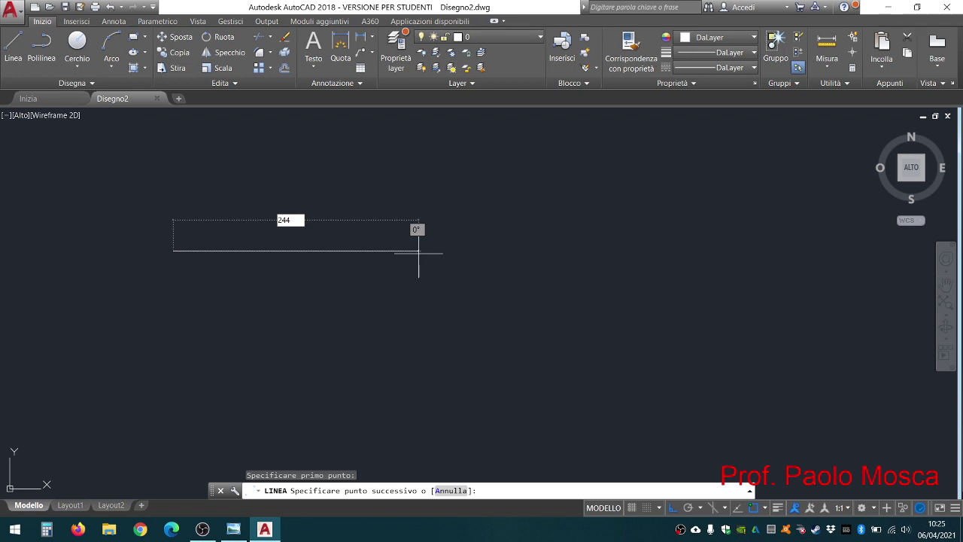
text(.75)
key(Return)
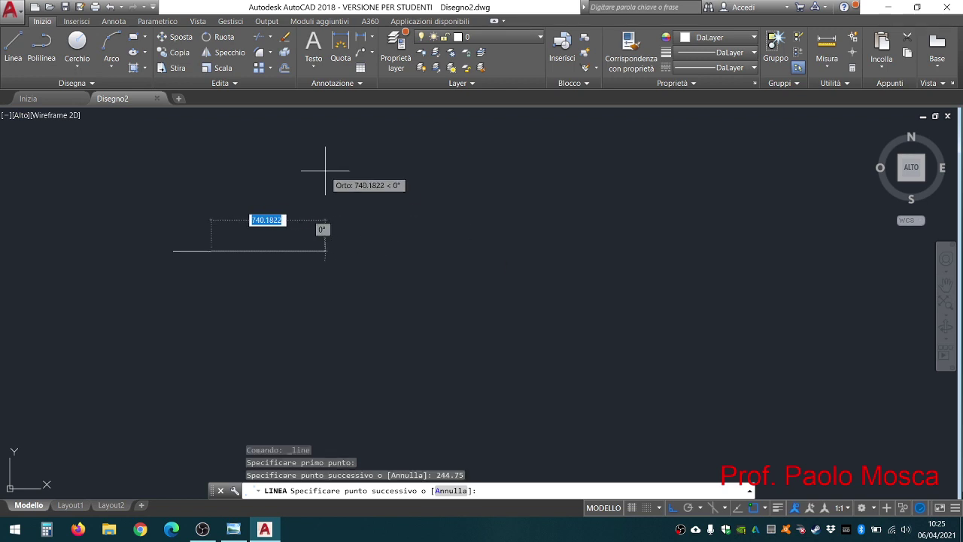
key(Escape)
scroll(192, 250, up, 5)
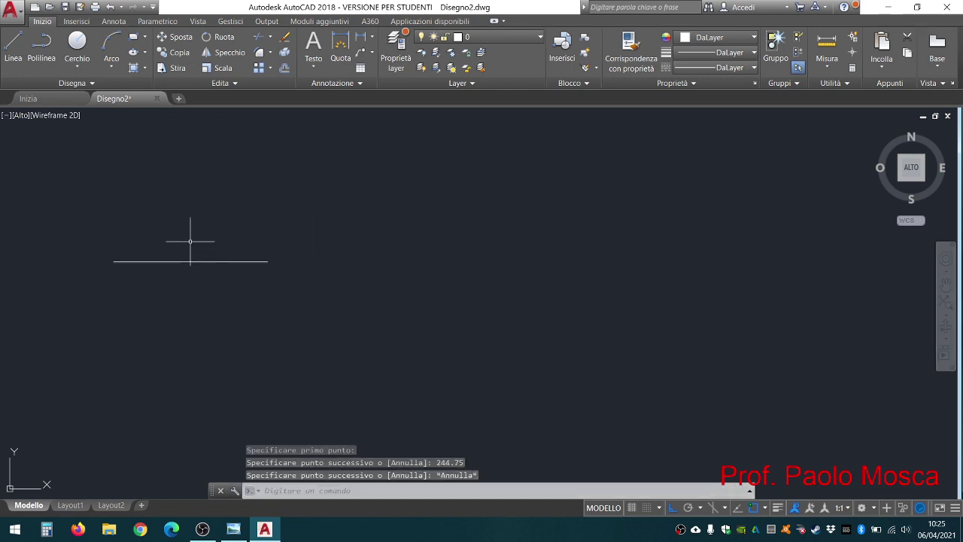
scroll(189, 247, up, 2)
middle_drag(190, 247, 449, 256)
scroll(449, 256, up, 2)
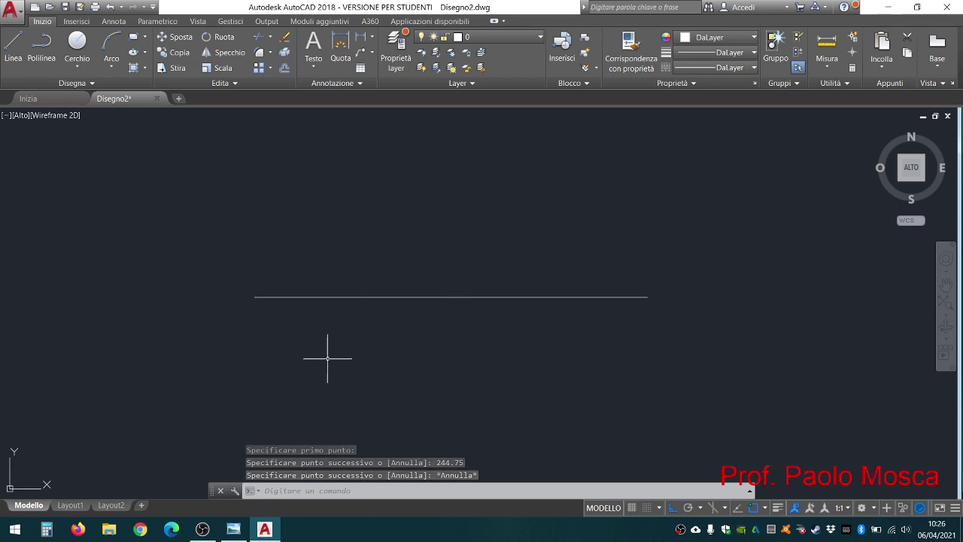
click(235, 530)
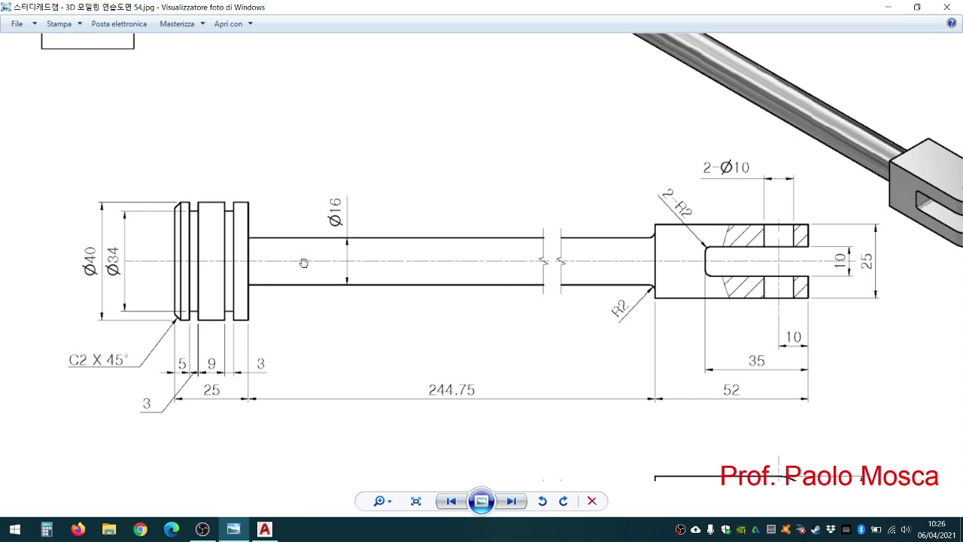
- Offset the shaft line 8 units upward
click(264, 529)
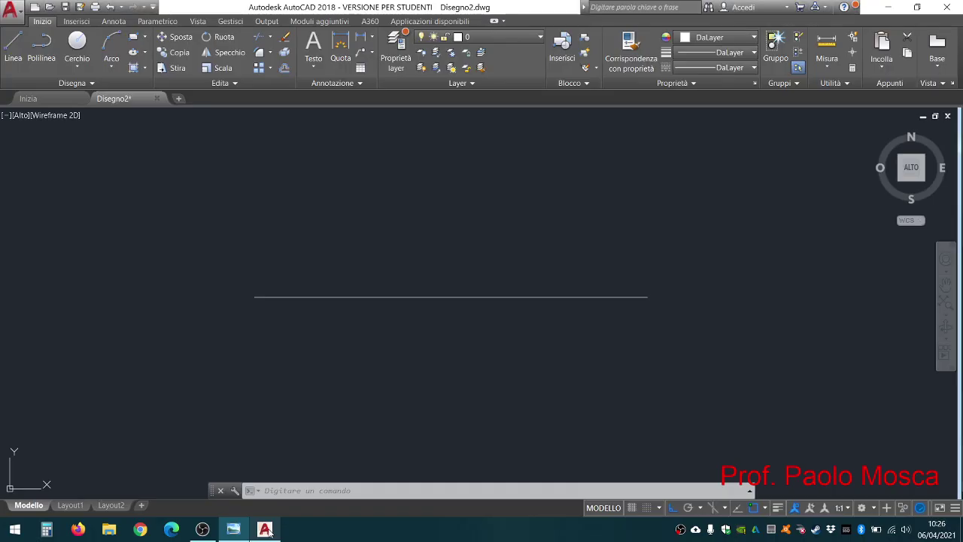
click(285, 68)
text(8)
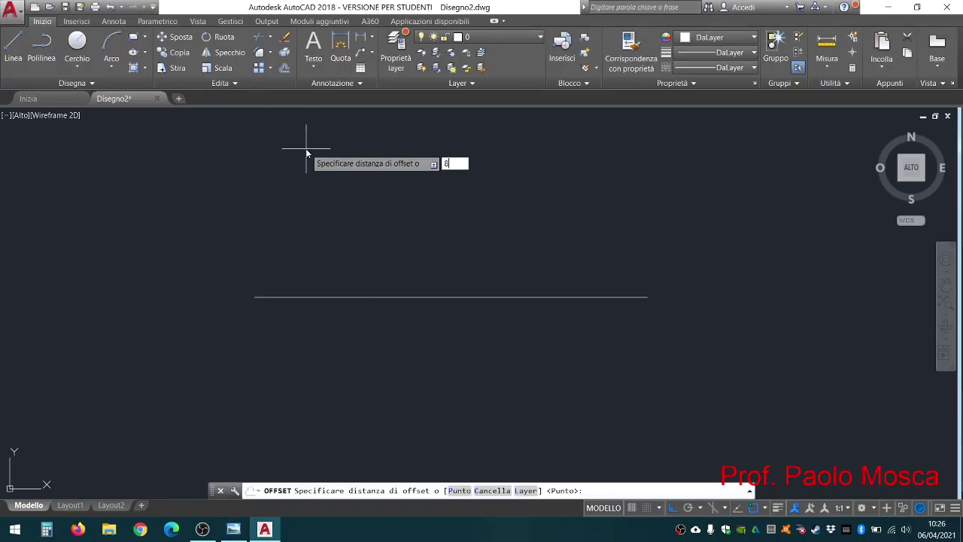
key(Return)
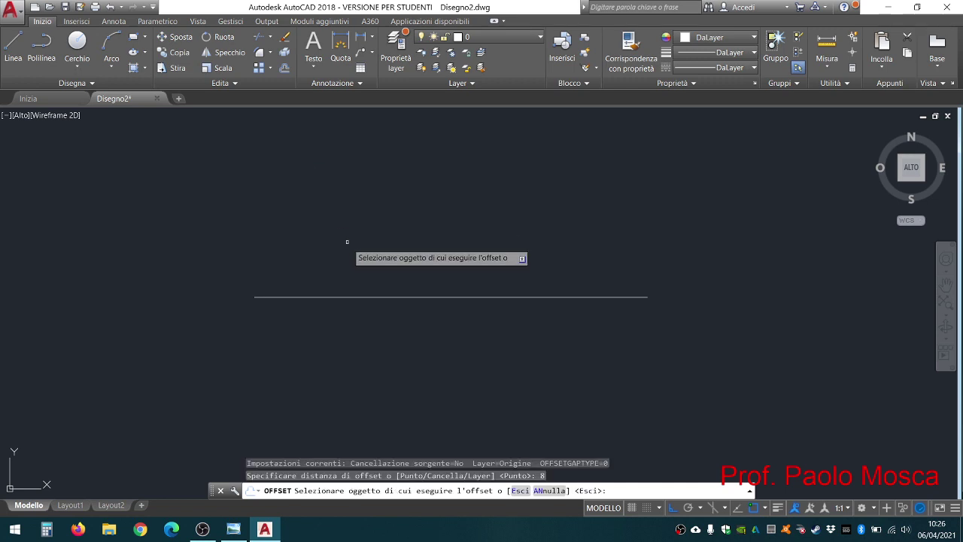
click(375, 297)
click(375, 270)
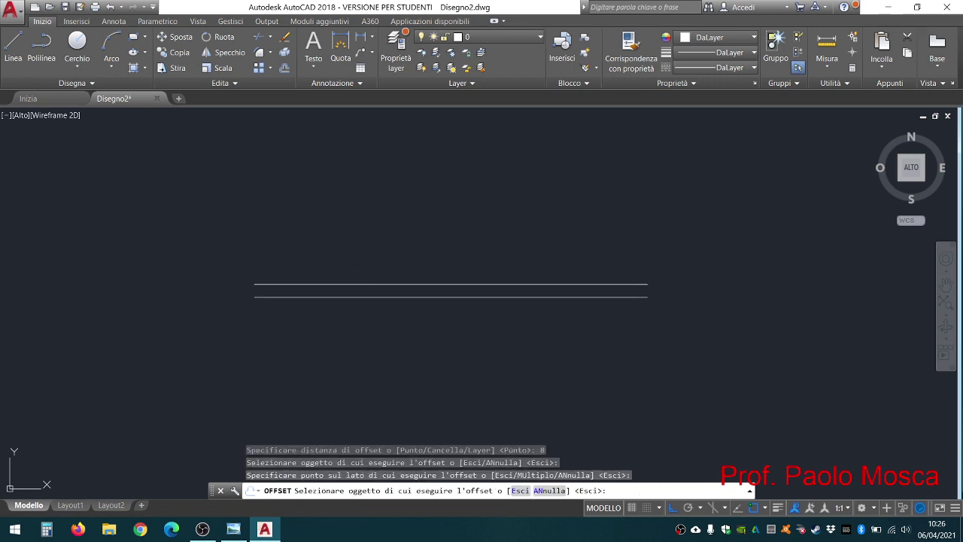
key(Escape)
key(Escape)
key(Escape)
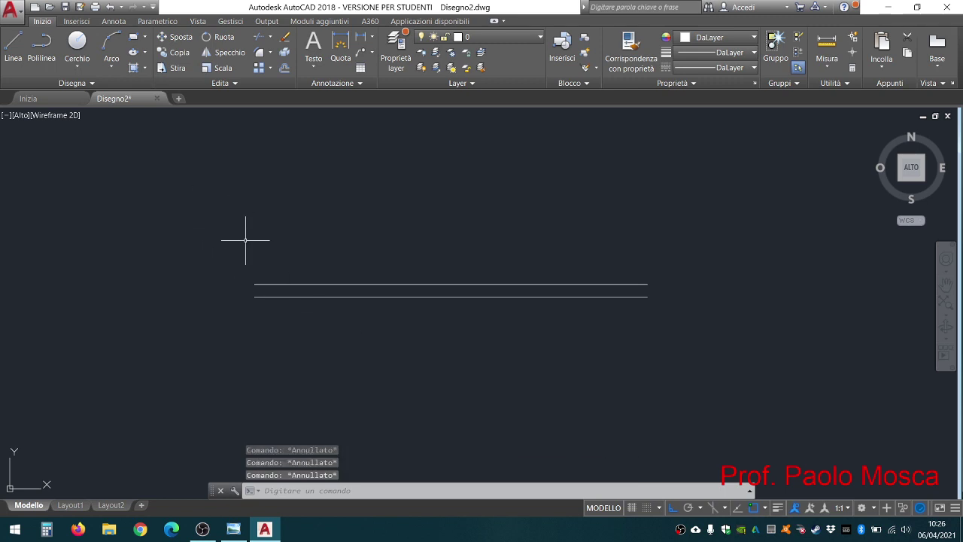
- Close the right end of the two shaft lines with a vertical segment
click(13, 46)
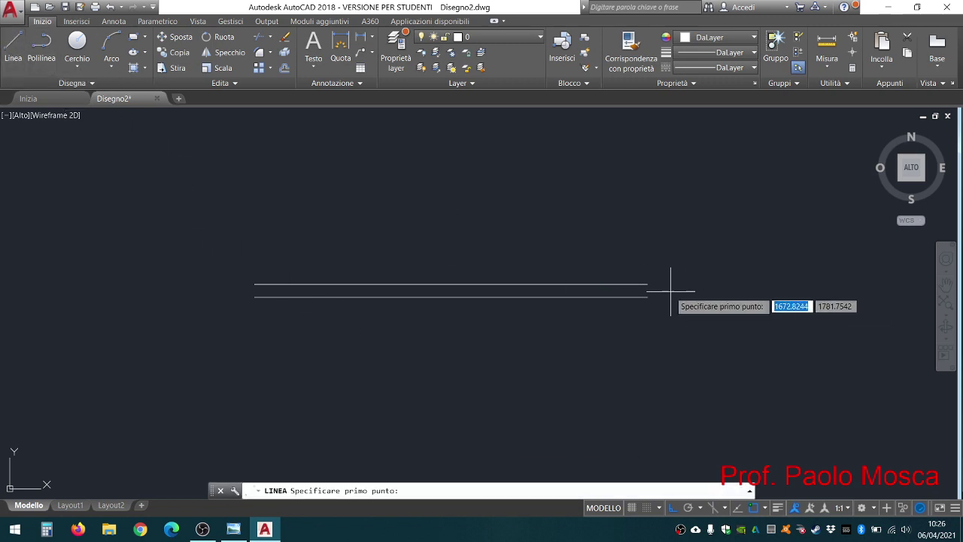
click(647, 284)
click(647, 297)
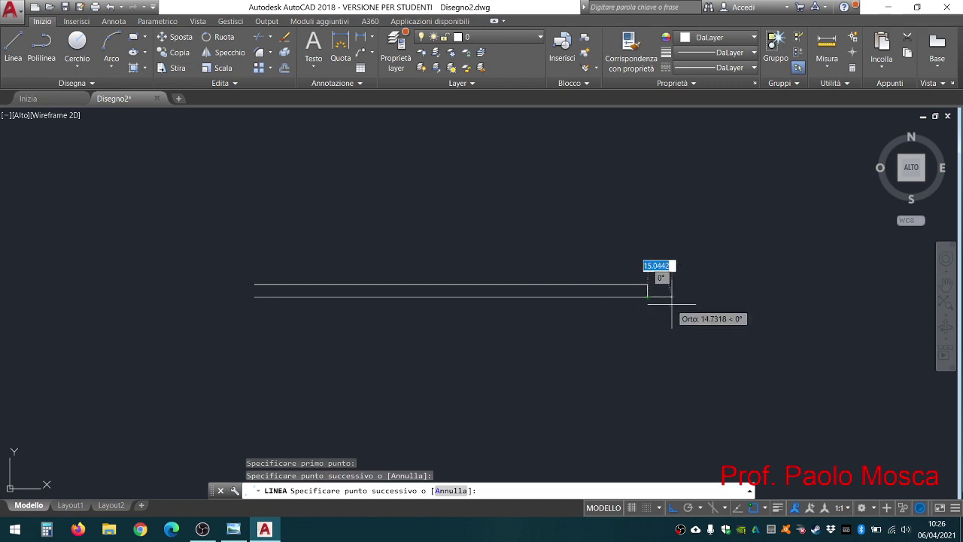
key(Escape)
- Draw a 20-unit vertical line up from the lower-left corner
click(10, 51)
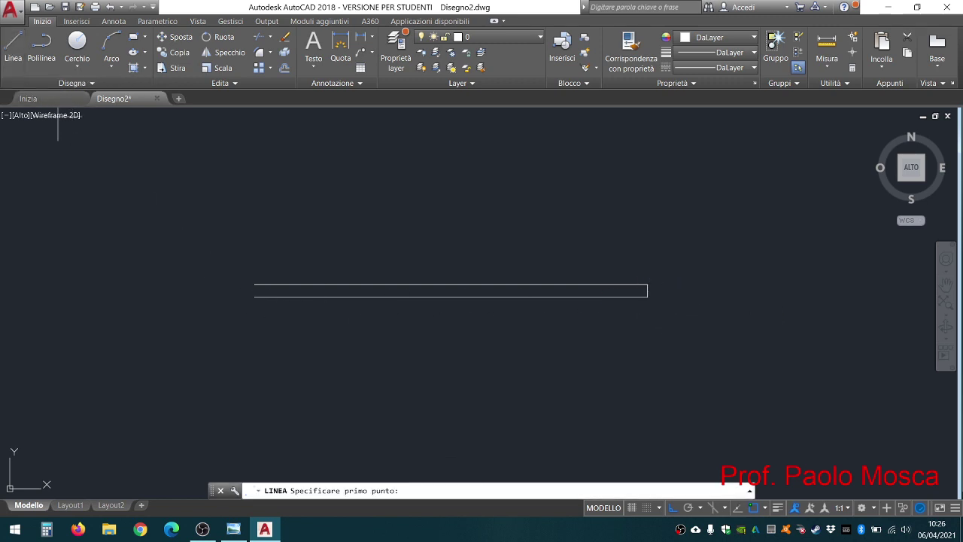
click(256, 297)
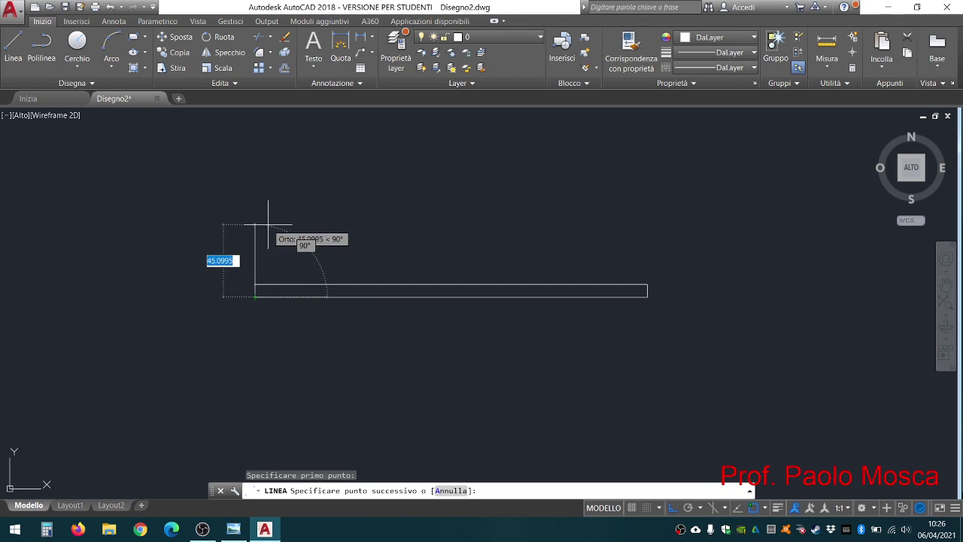
text(20)
key(Return)
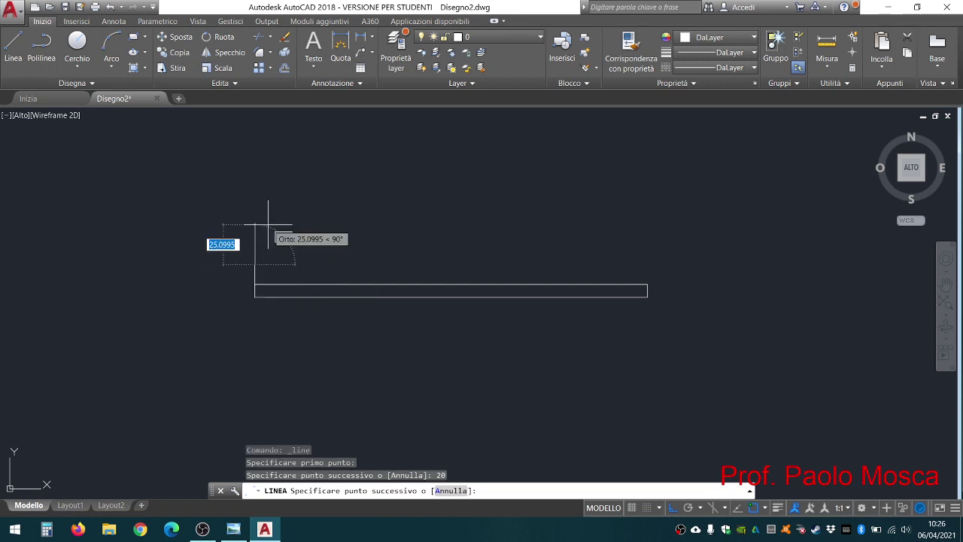
key(Return)
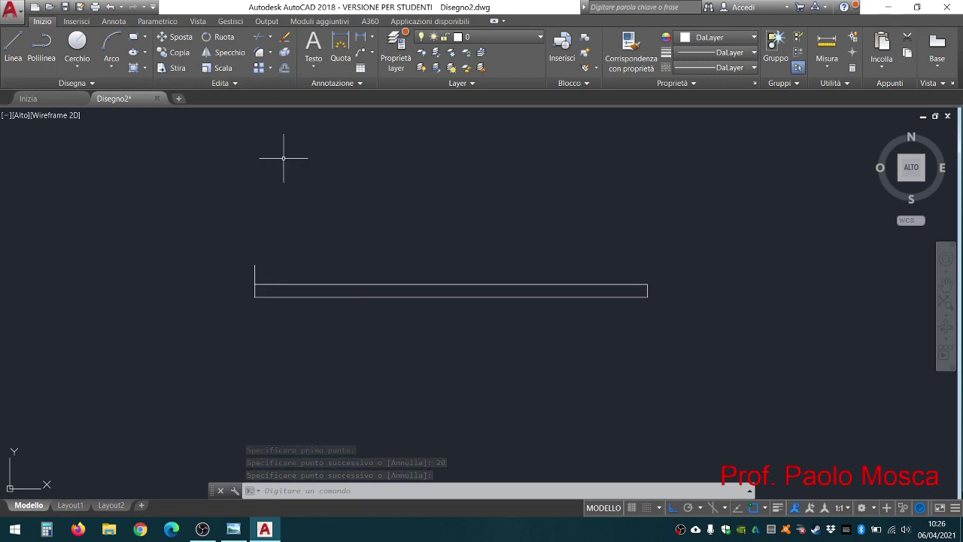
click(233, 529)
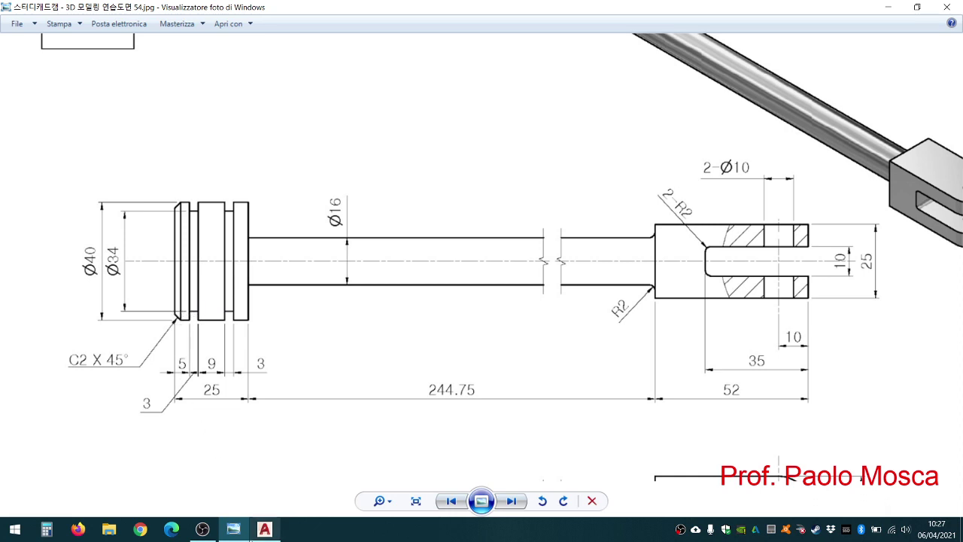
- Offset the head's left vertical line 5 units left, then offset the new line 3 units
click(261, 536)
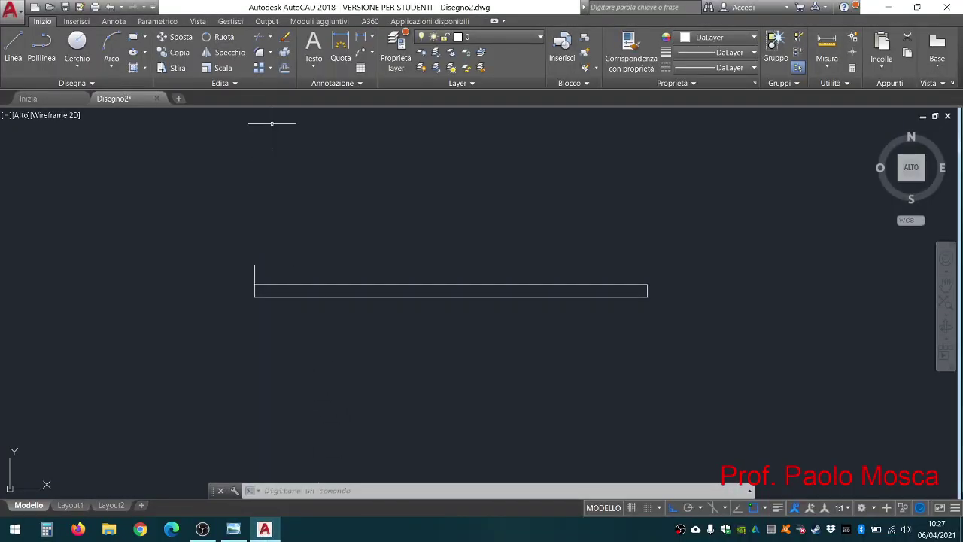
click(285, 69)
text(5)
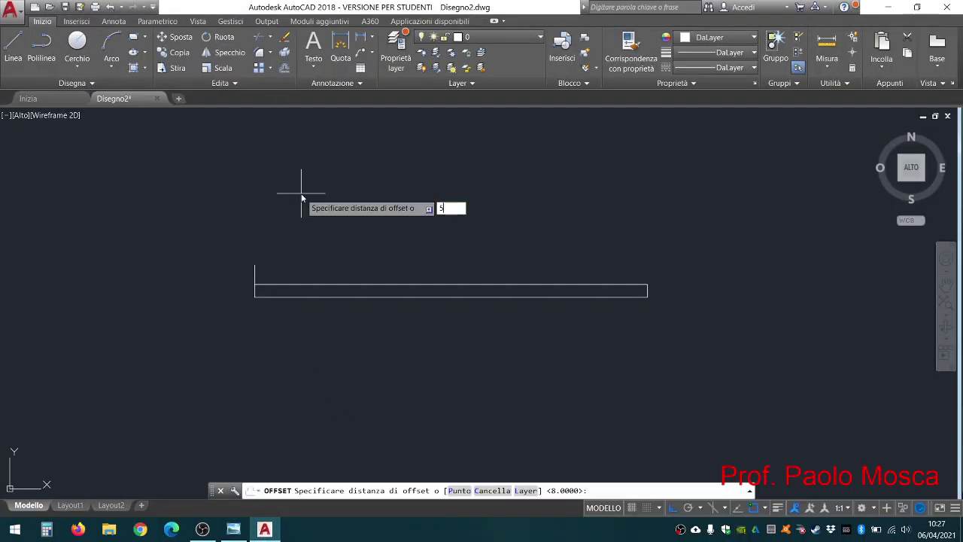
key(Return)
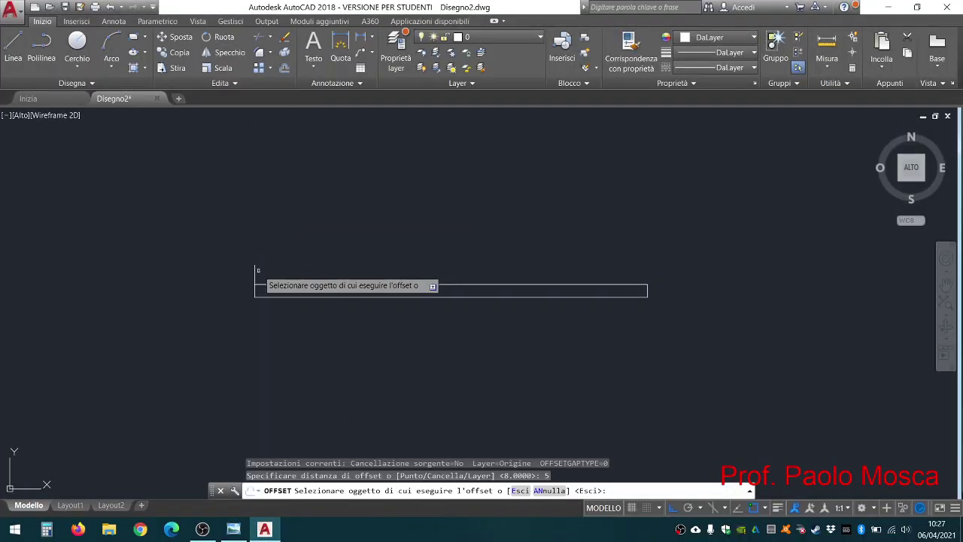
scroll(258, 269, up, 4)
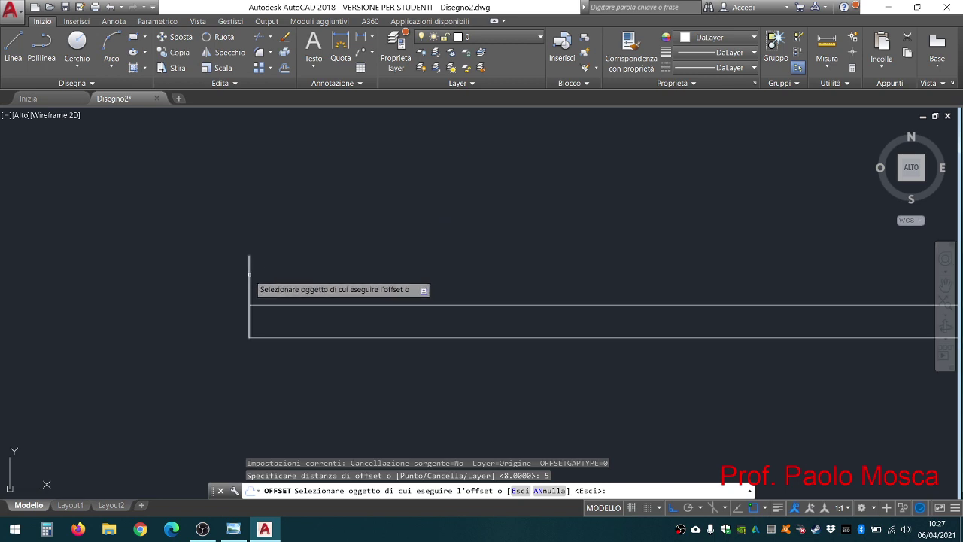
click(249, 273)
click(183, 275)
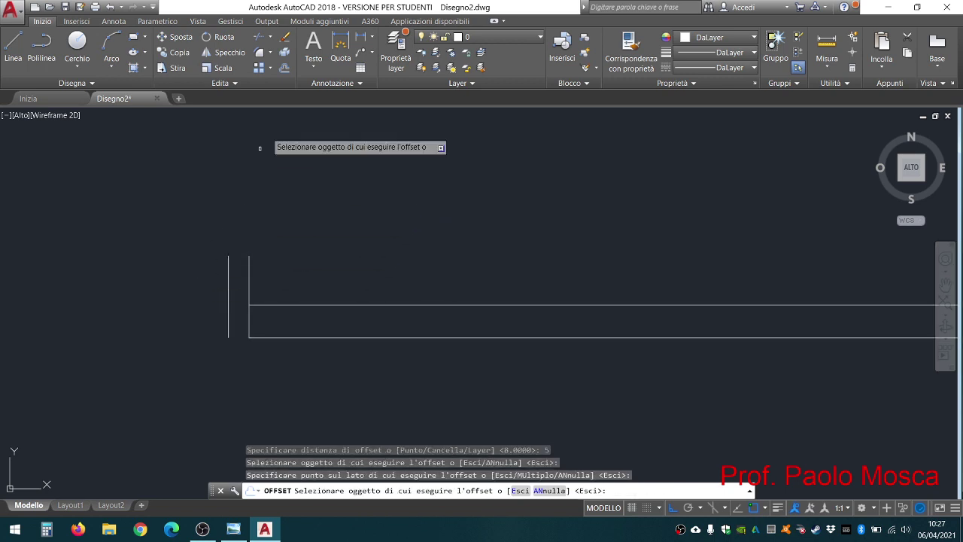
click(285, 69)
text(3)
key(Return)
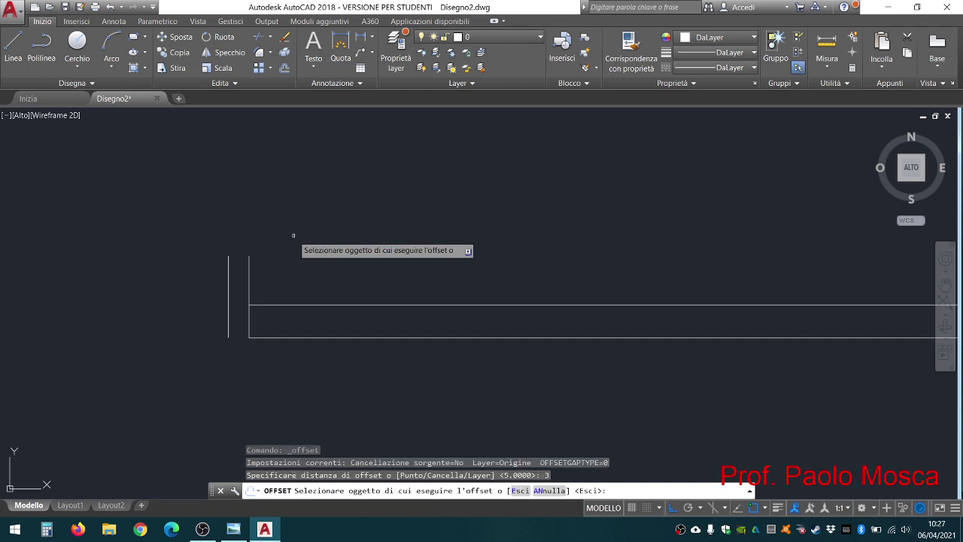
click(229, 276)
click(203, 277)
- Add further vertical offsets of 9, 3 and 5 units to the left for the grooved head
click(285, 69)
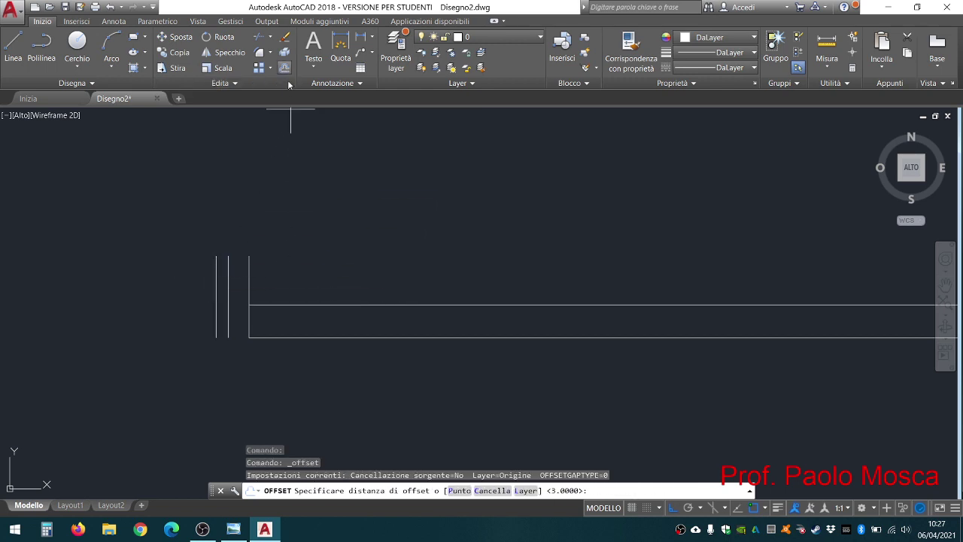
text(9)
key(Return)
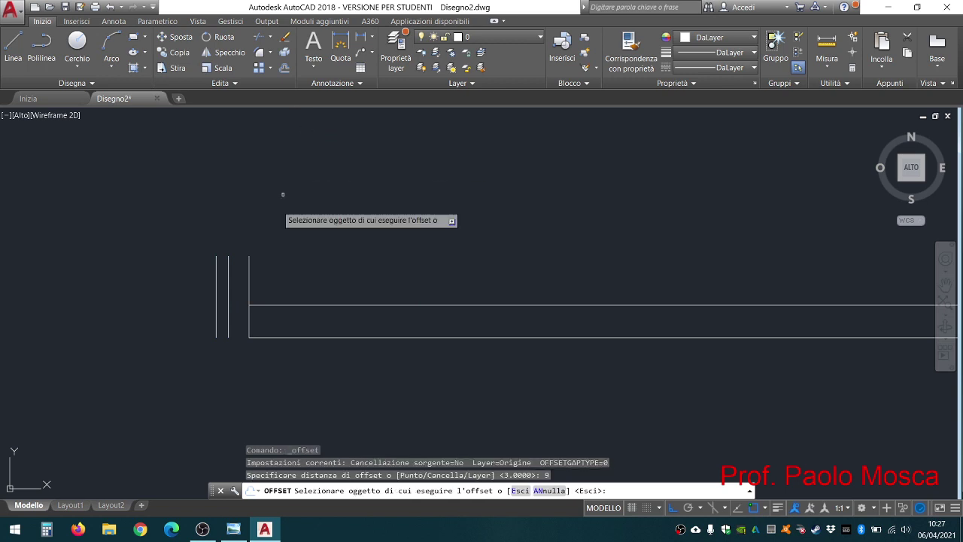
click(218, 267)
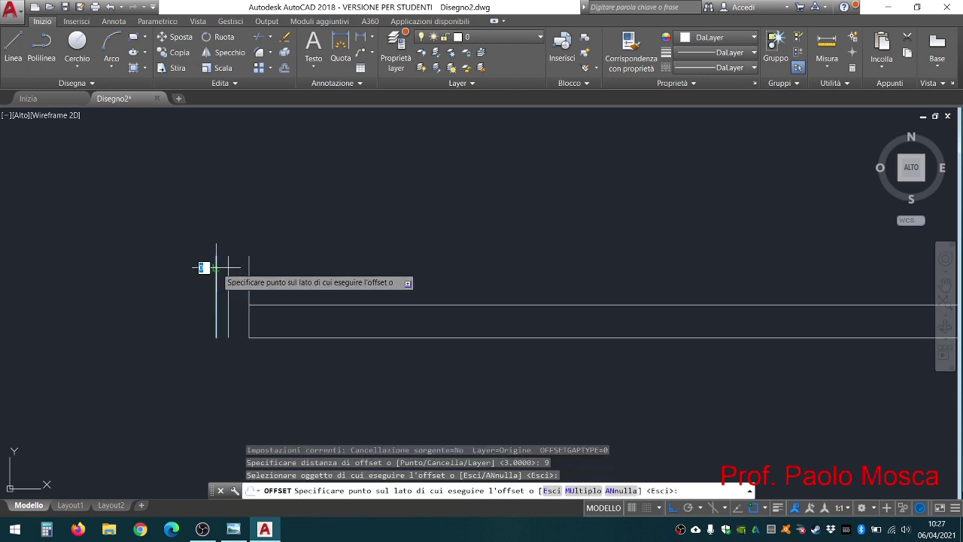
click(167, 271)
key(Return)
key(Return)
text(3)
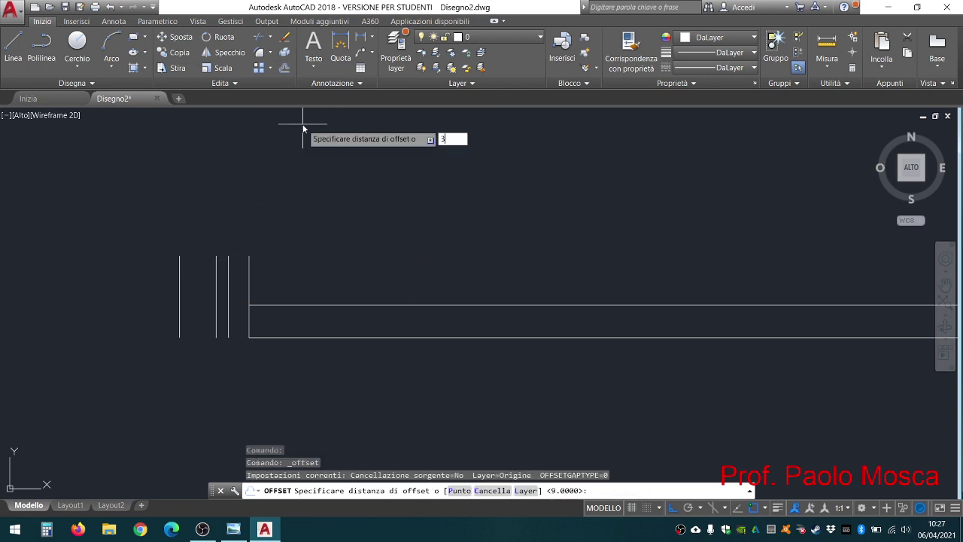
key(Return)
click(179, 269)
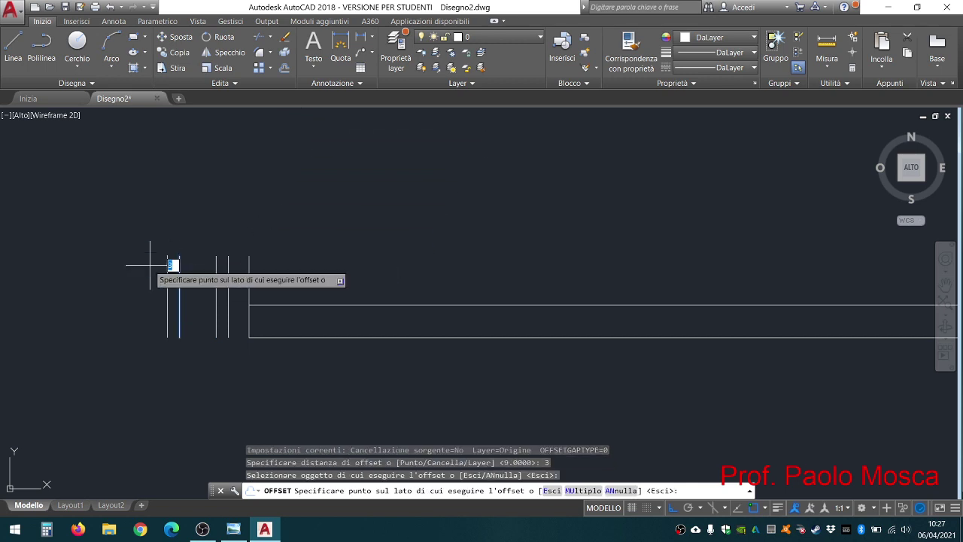
click(150, 265)
click(284, 68)
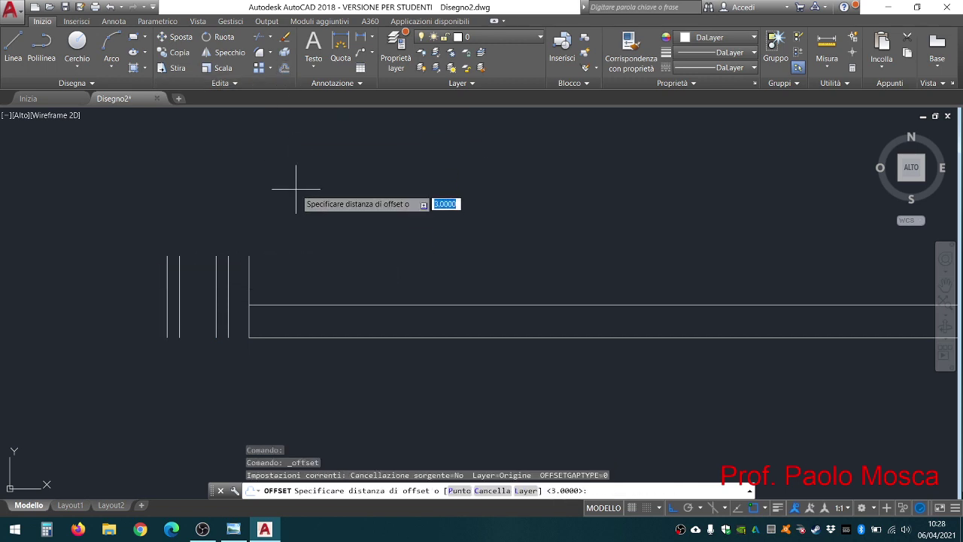
text(5)
key(Return)
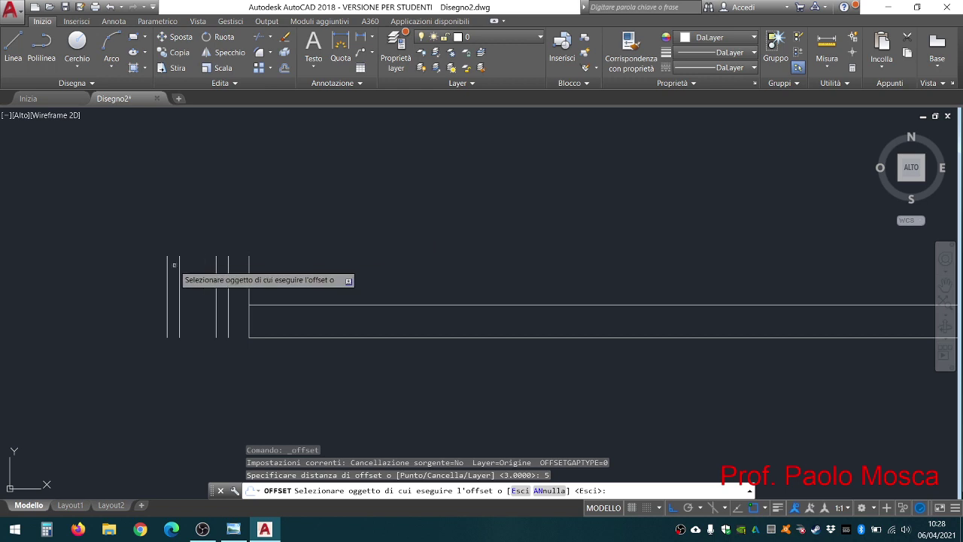
click(167, 265)
click(128, 267)
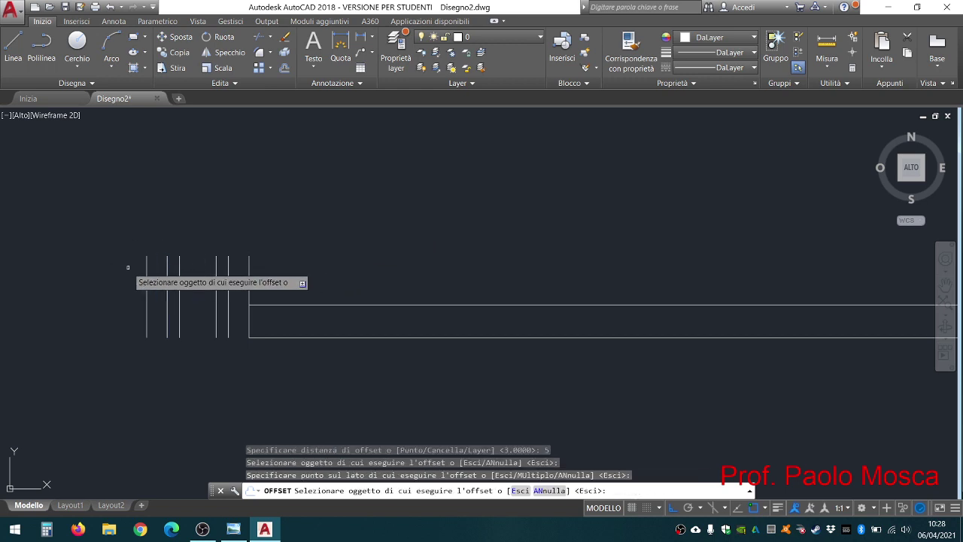
key(Escape)
key(Escape)
key(Escape)
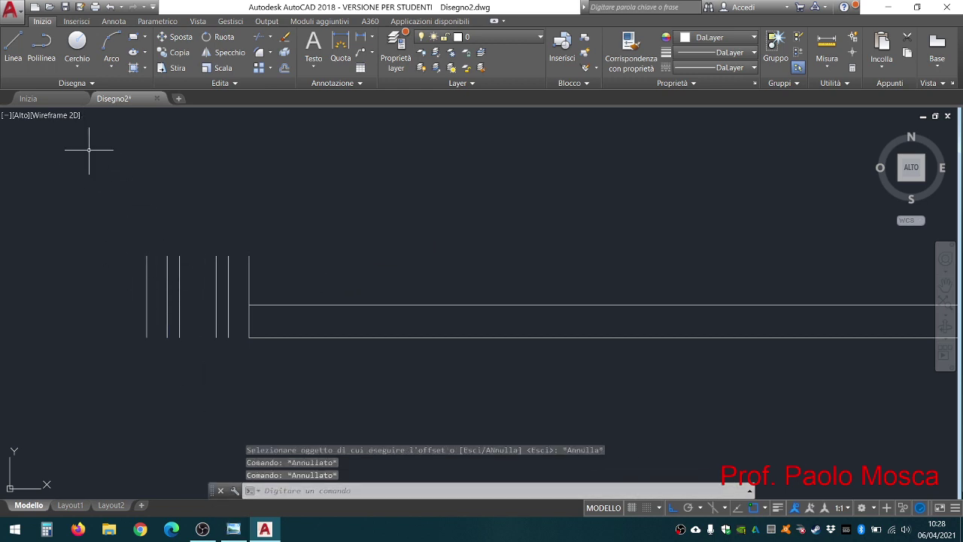
click(233, 529)
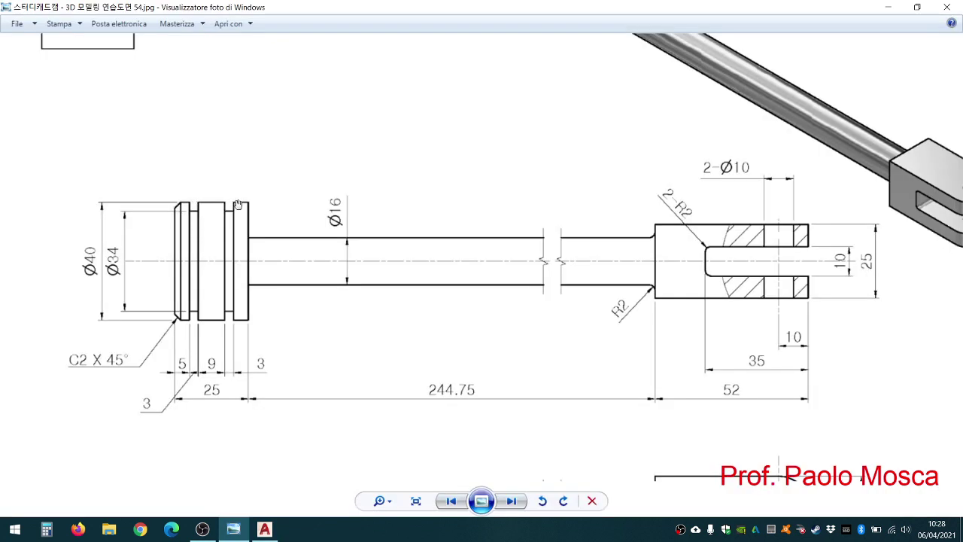
- Draw horizontal top edges across the three head blocks using endpoint snaps
click(265, 529)
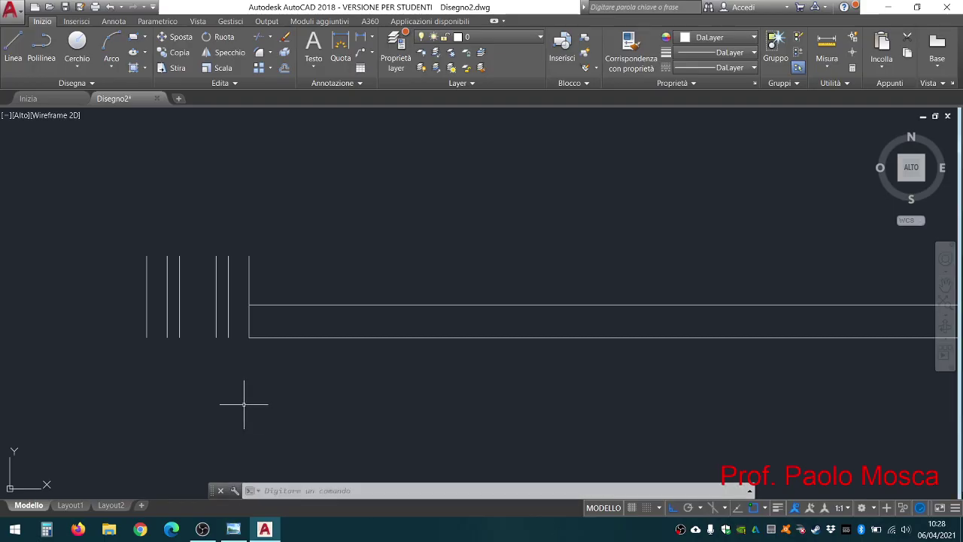
click(13, 45)
click(146, 255)
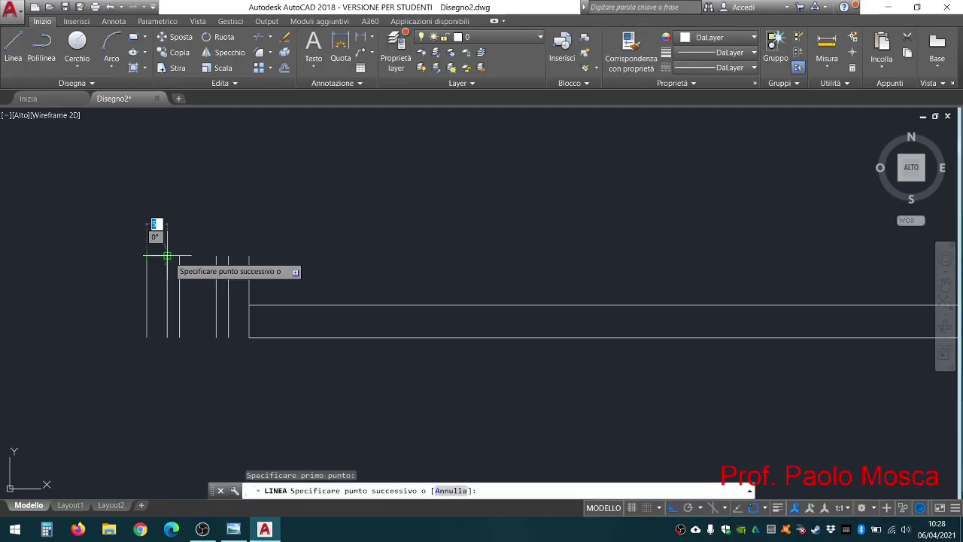
click(167, 256)
key(Return)
key(Return)
click(179, 256)
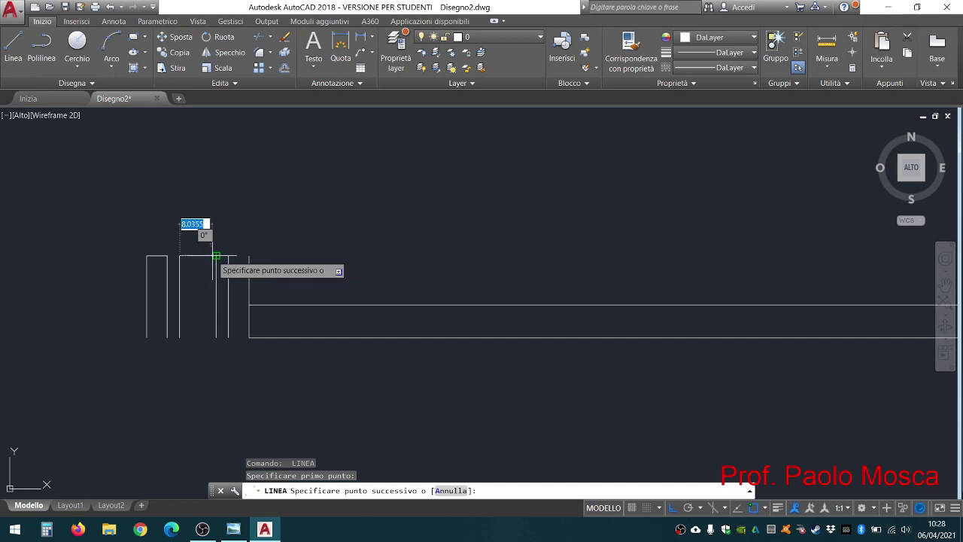
click(217, 256)
key(Return)
key(Return)
click(228, 256)
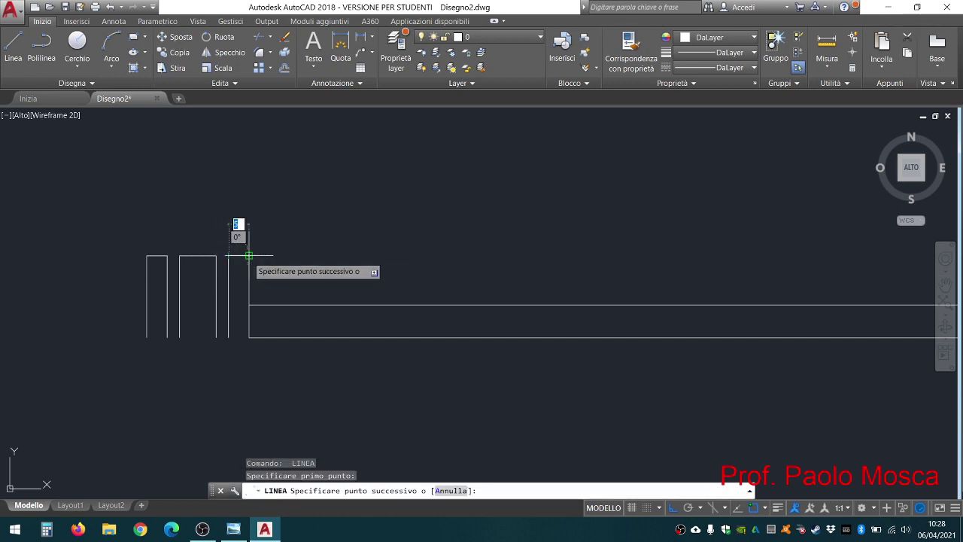
click(249, 255)
key(Return)
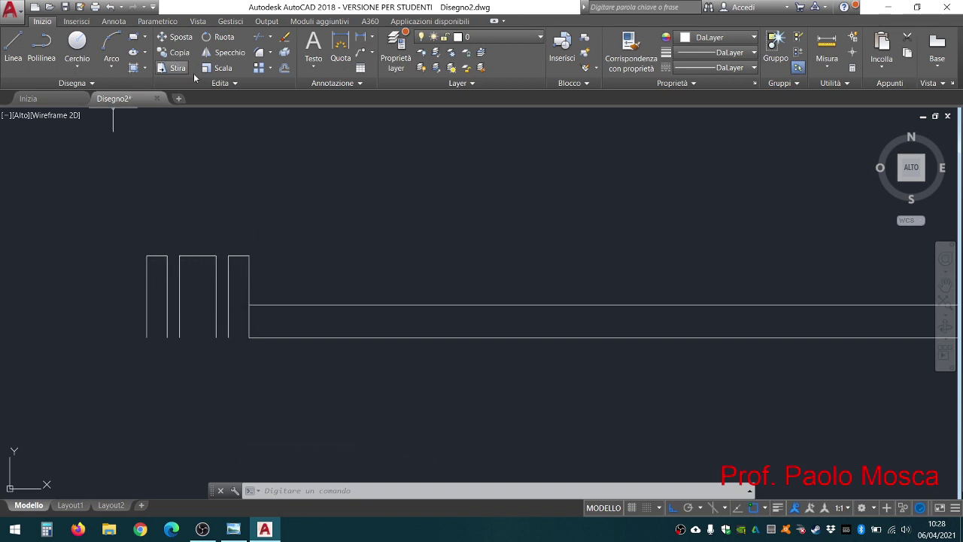
- Bridge the two gaps between the block tops with short horizontal lines
click(20, 60)
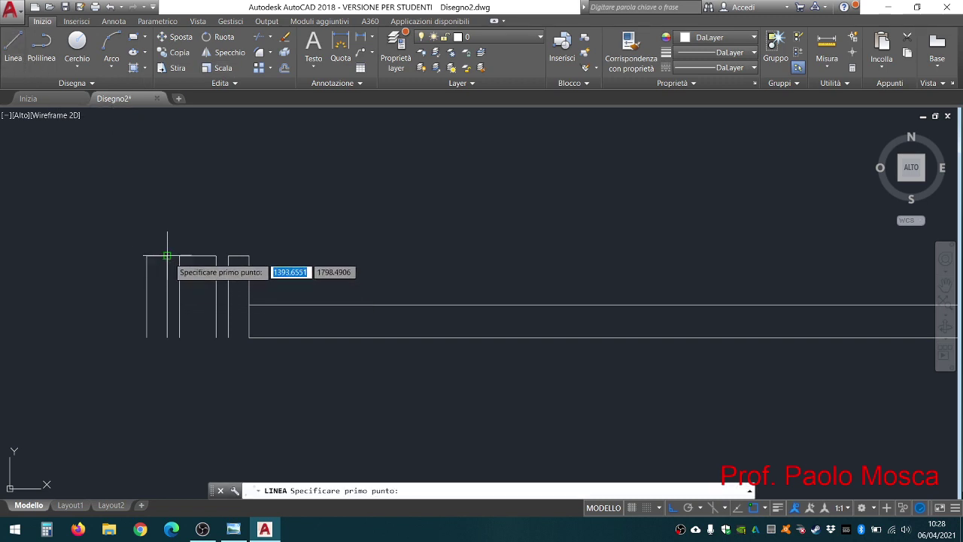
click(167, 256)
click(179, 257)
key(Return)
key(Return)
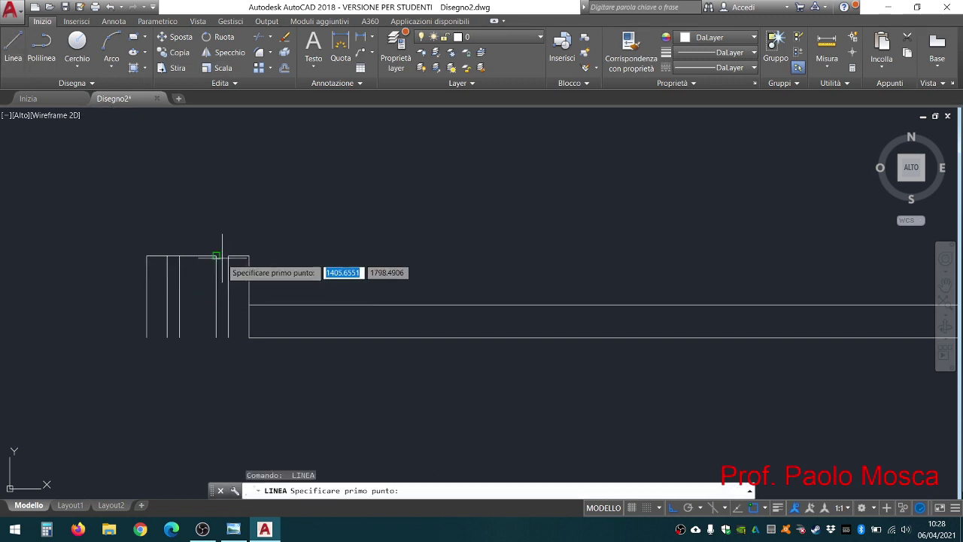
click(216, 257)
click(228, 257)
key(Return)
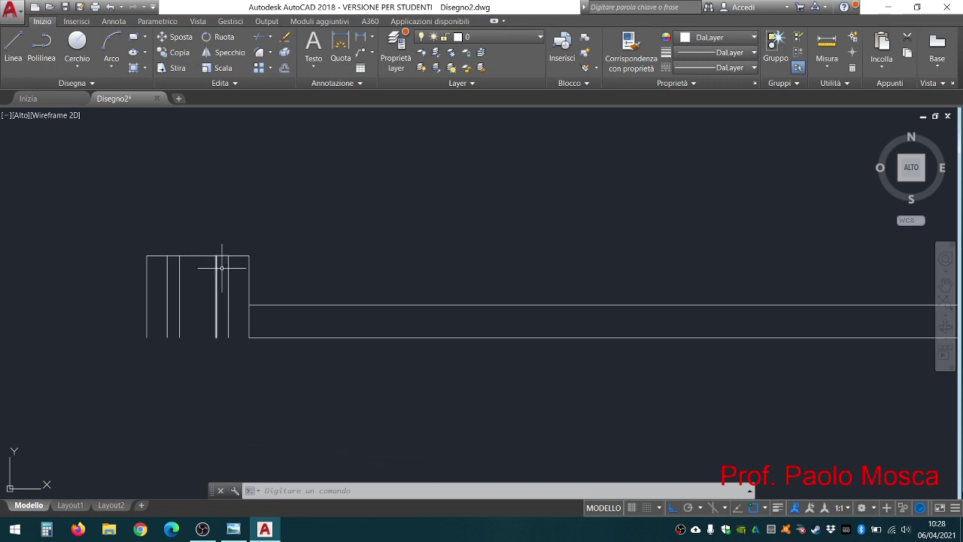
click(233, 529)
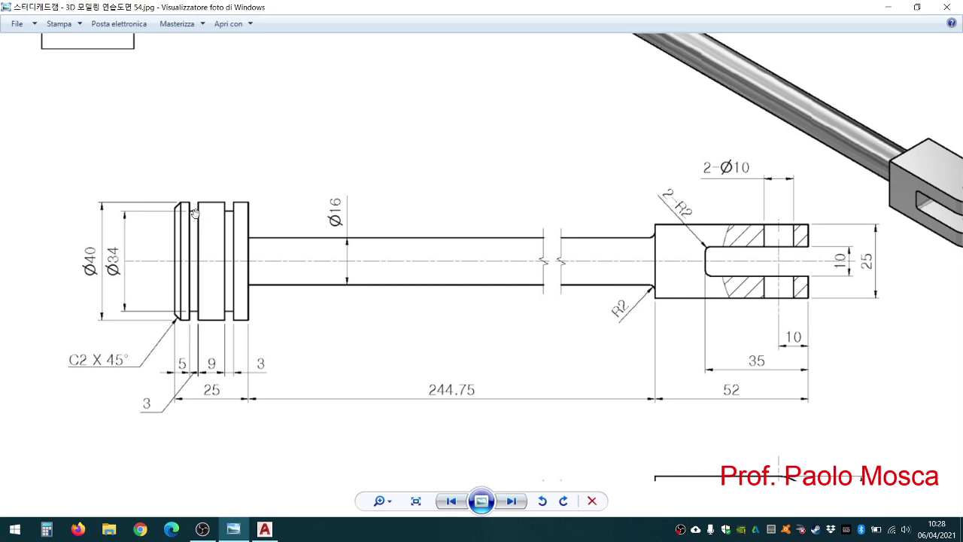
- Offset two head top edges 3 units down and delete the two short top segments
click(264, 529)
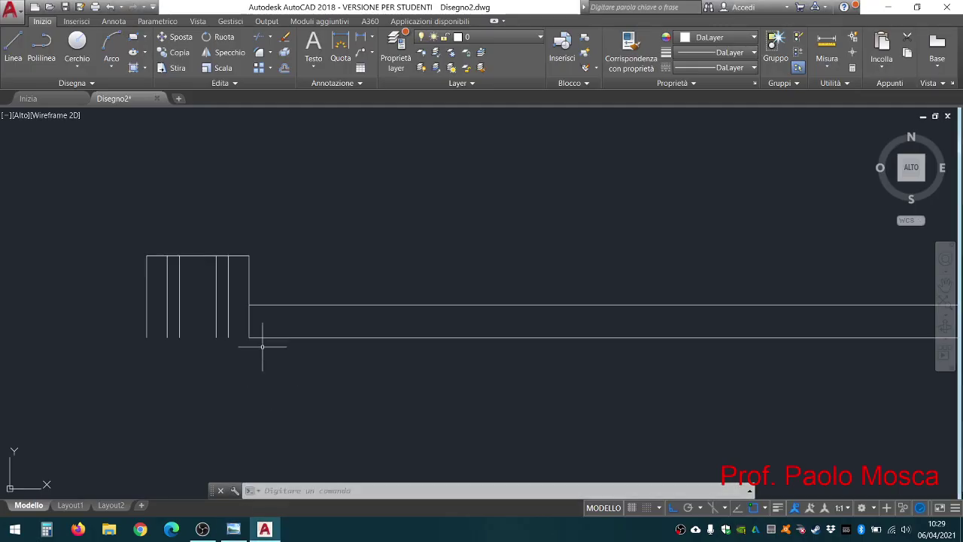
click(286, 69)
text(3)
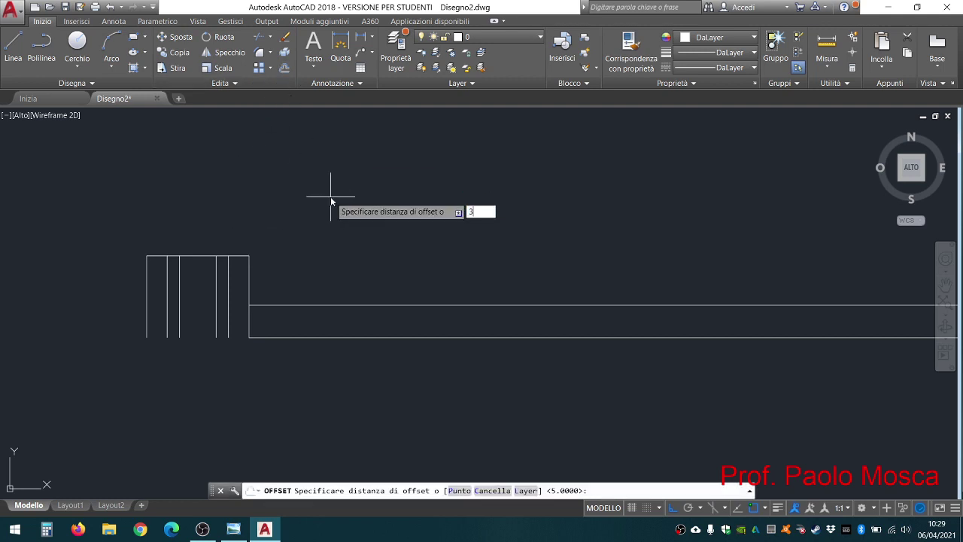
key(Return)
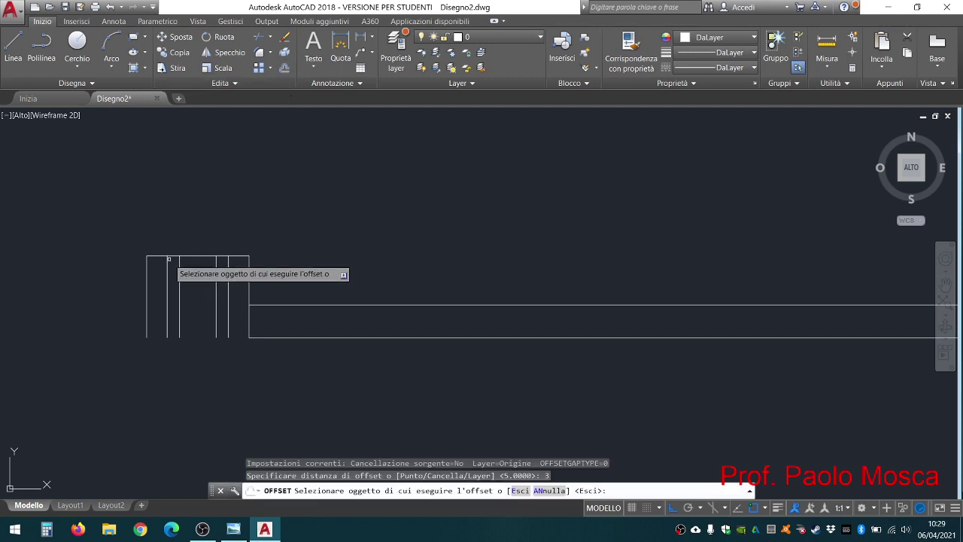
click(172, 257)
click(173, 262)
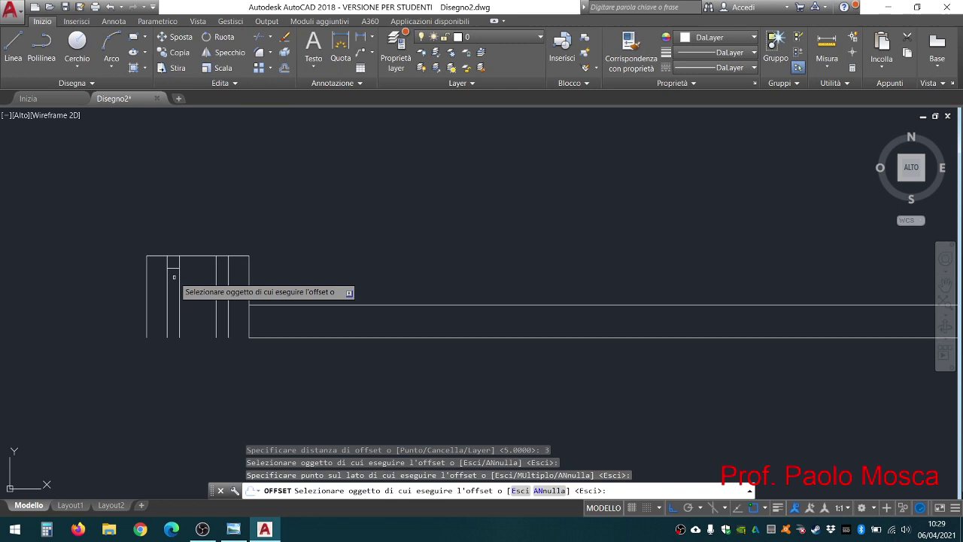
click(224, 257)
click(224, 256)
key(Escape)
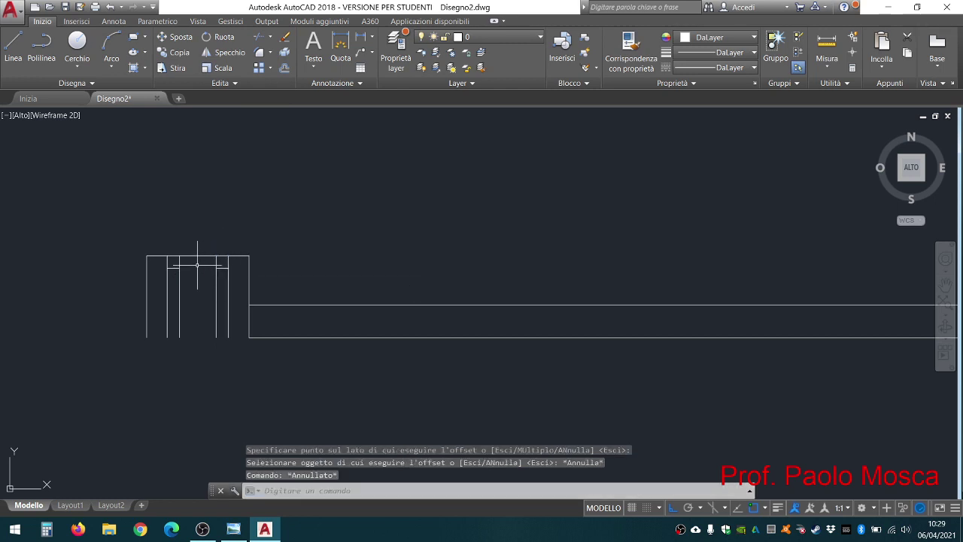
key(Escape)
click(173, 257)
click(223, 257)
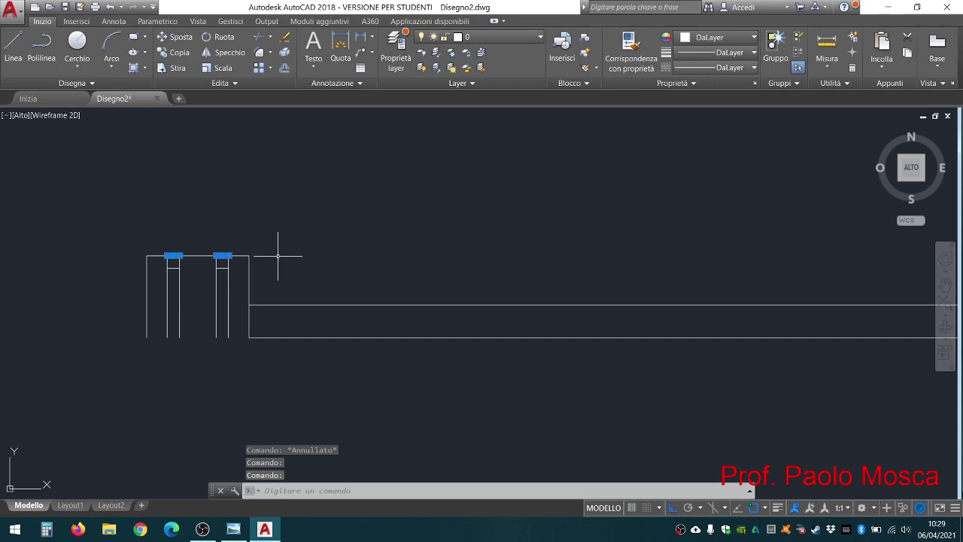
key(Delete)
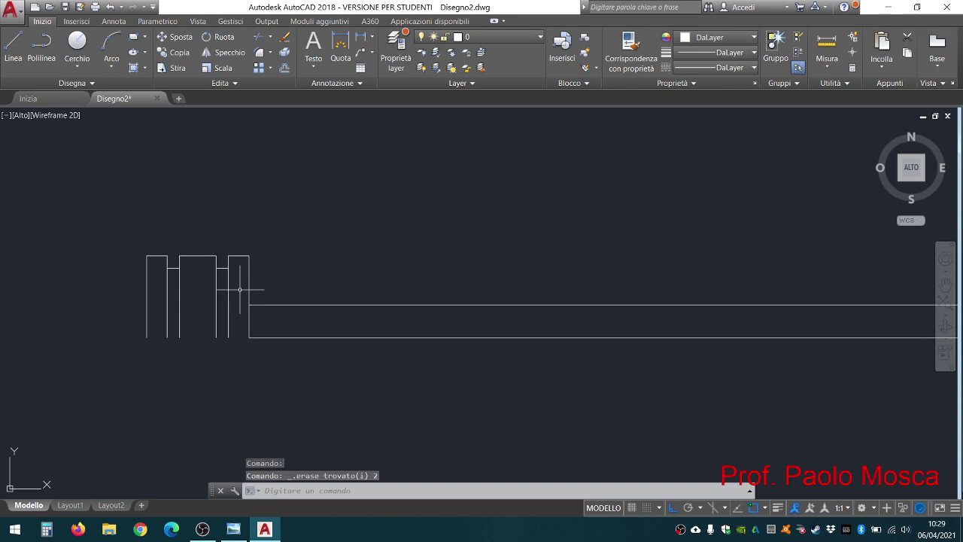
- Extend the shaft's bottom line leftward to meet the head
click(18, 50)
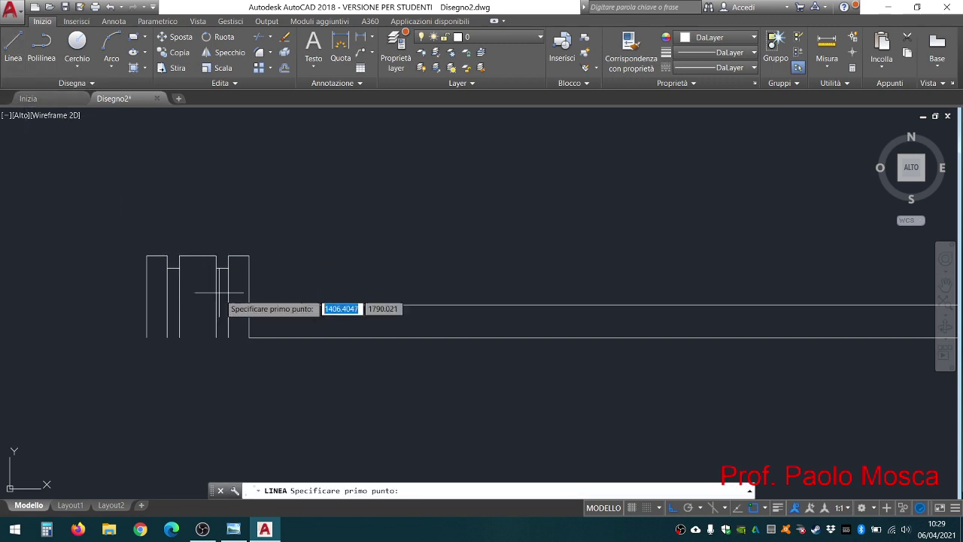
click(249, 337)
key(Escape)
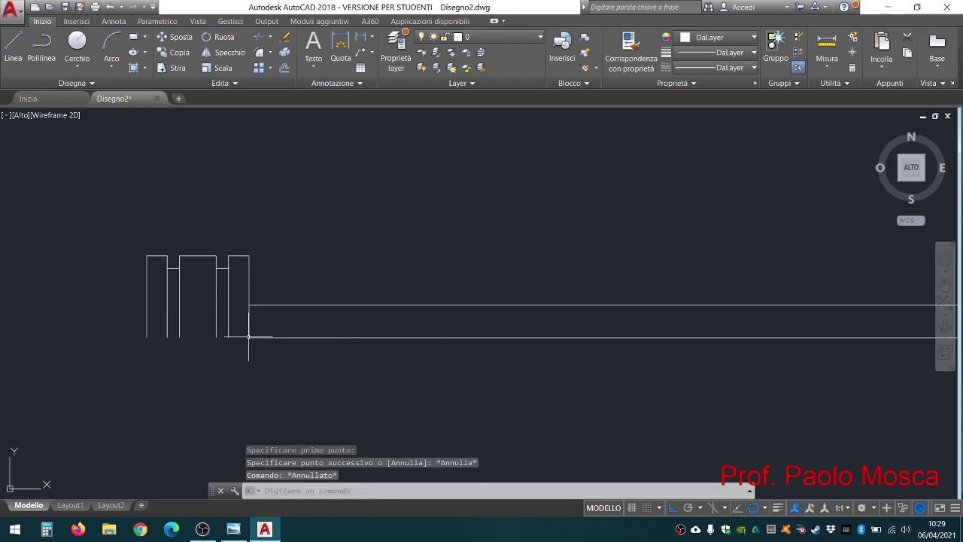
click(252, 337)
click(249, 337)
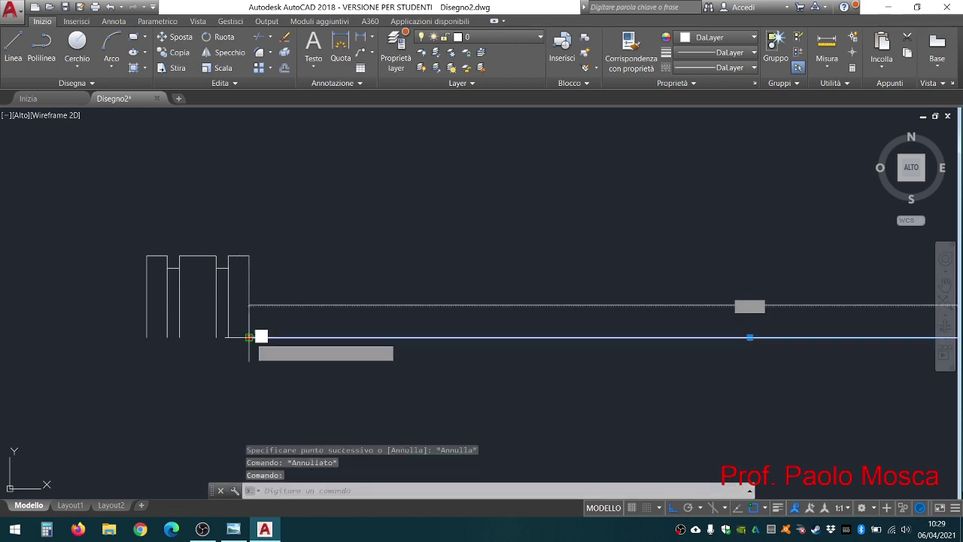
key(Escape)
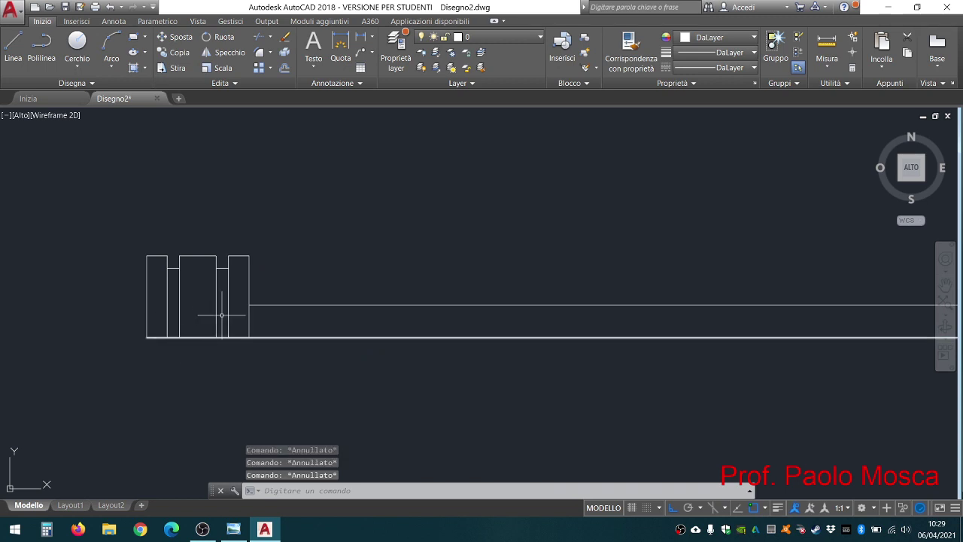
key(Escape)
- Trim the head's inner vertical lines and lower right edge with TAGLIA
click(259, 44)
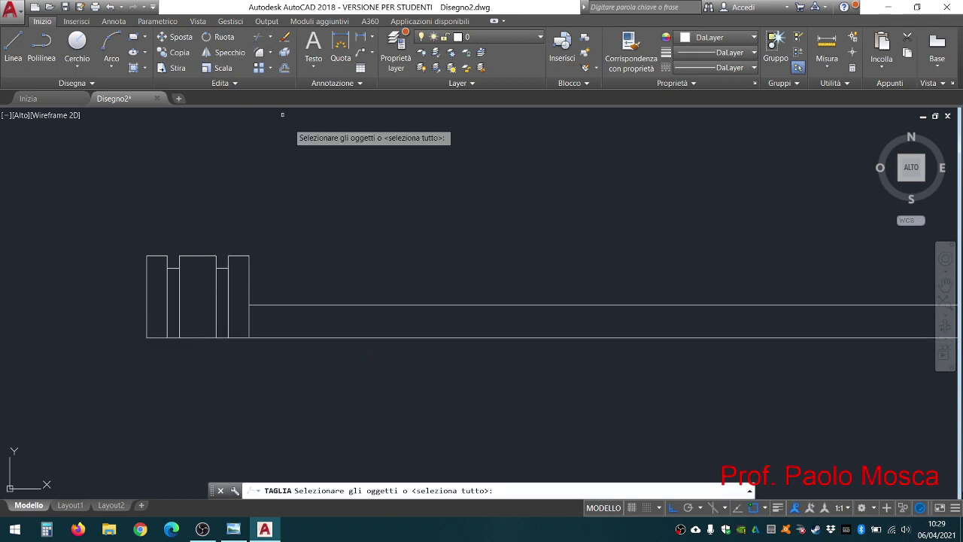
key(Return)
click(241, 281)
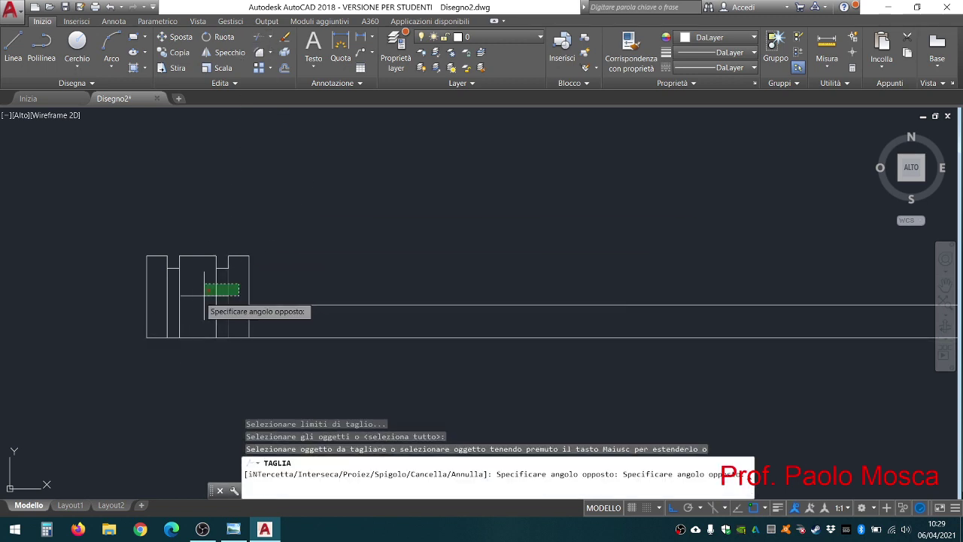
click(164, 302)
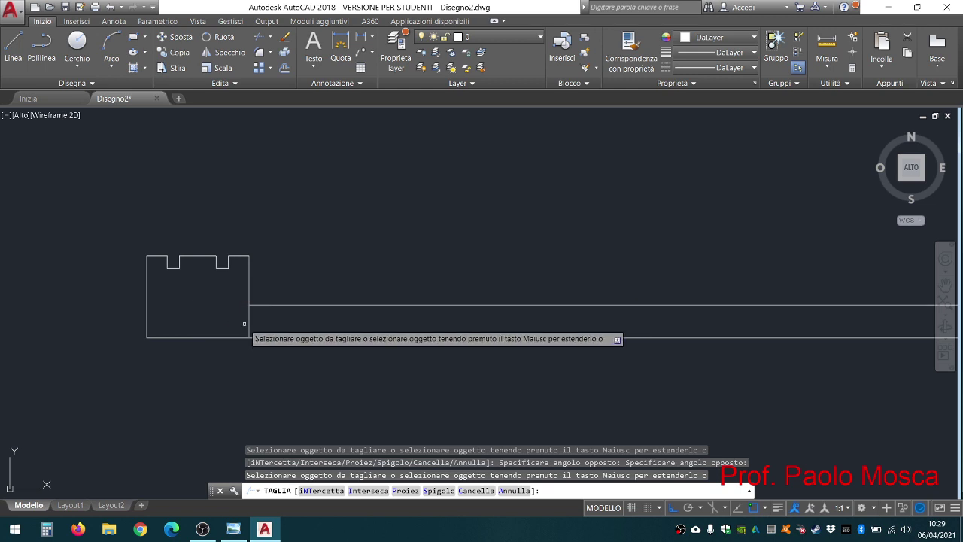
click(249, 317)
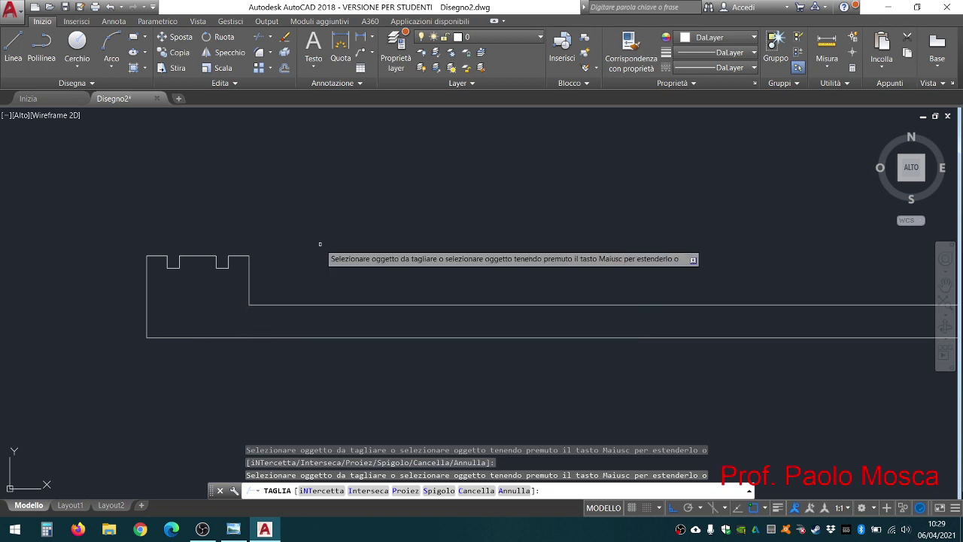
key(Escape)
key(Escape)
scroll(323, 243, down, 2)
middle_drag(409, 237, 280, 264)
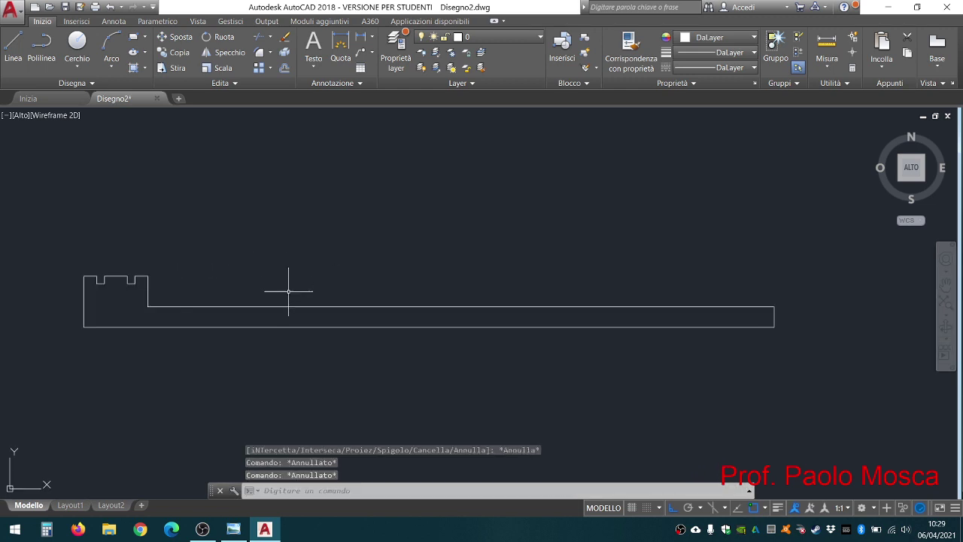
click(242, 521)
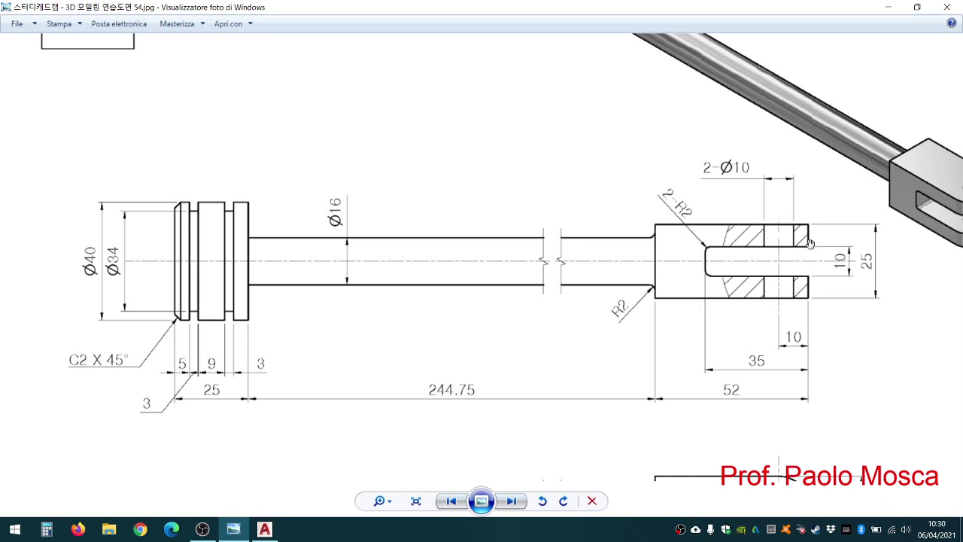
- Return to the AutoCAD drawing and start the Linea tool
click(265, 529)
click(13, 49)
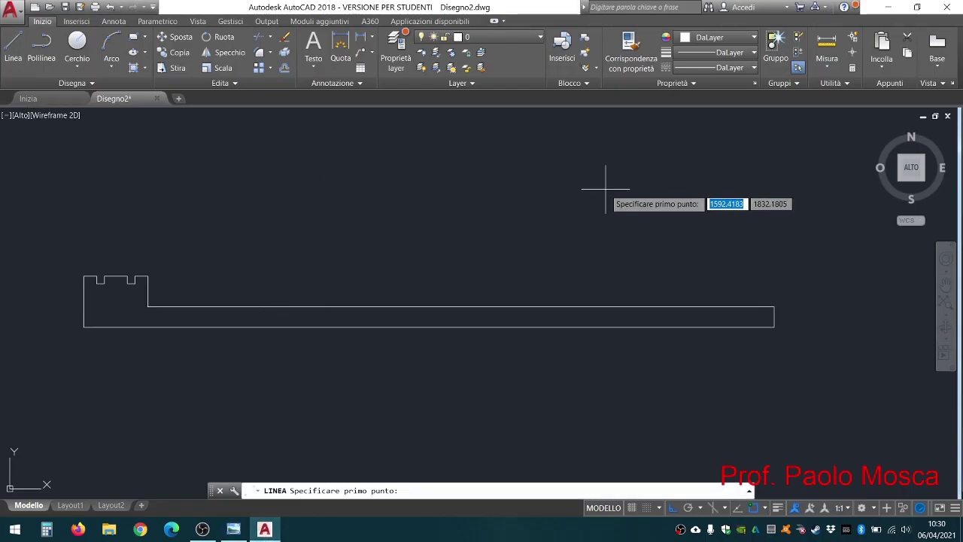
- Begin the clevis outline beside the shaft: 25 up, 52 right, 7.5 down
middle_drag(608, 189, 218, 189)
click(507, 292)
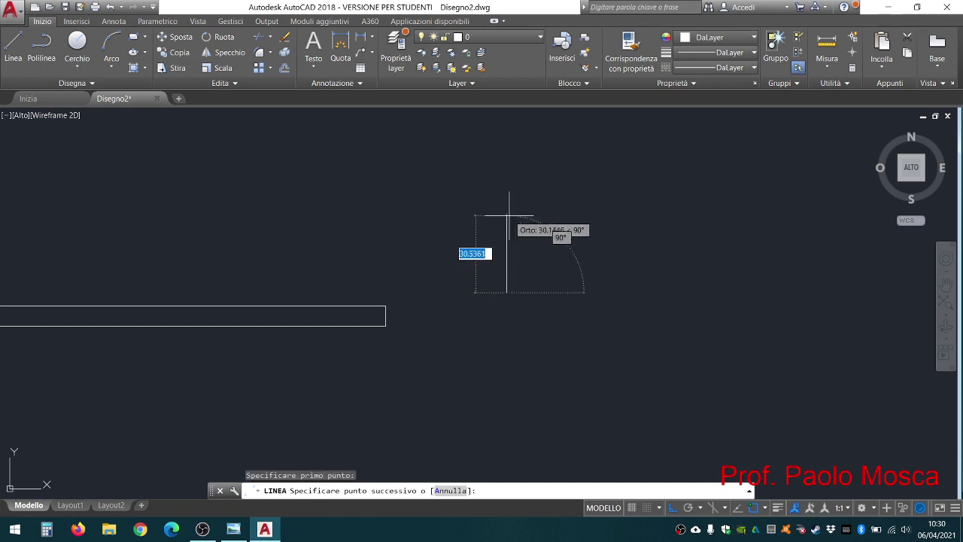
text(25)
key(Return)
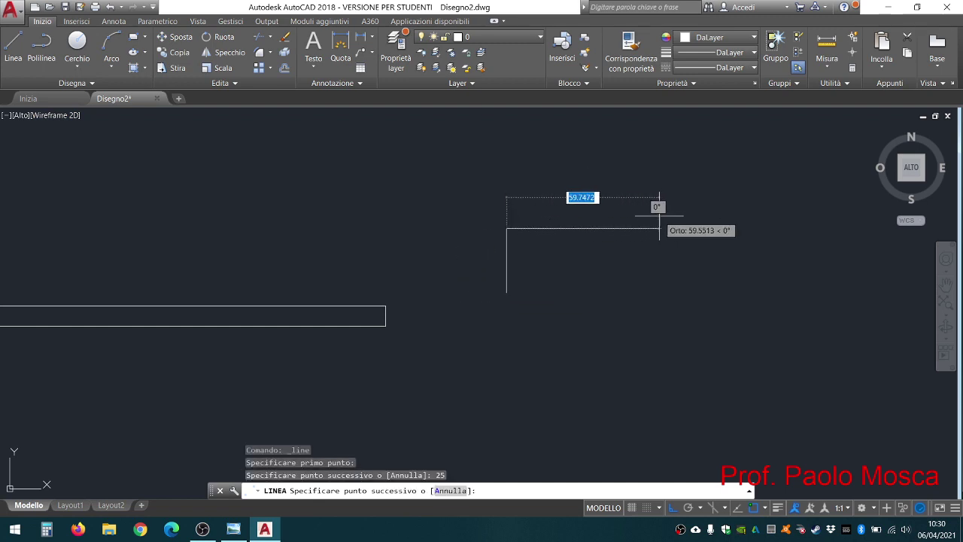
text(52)
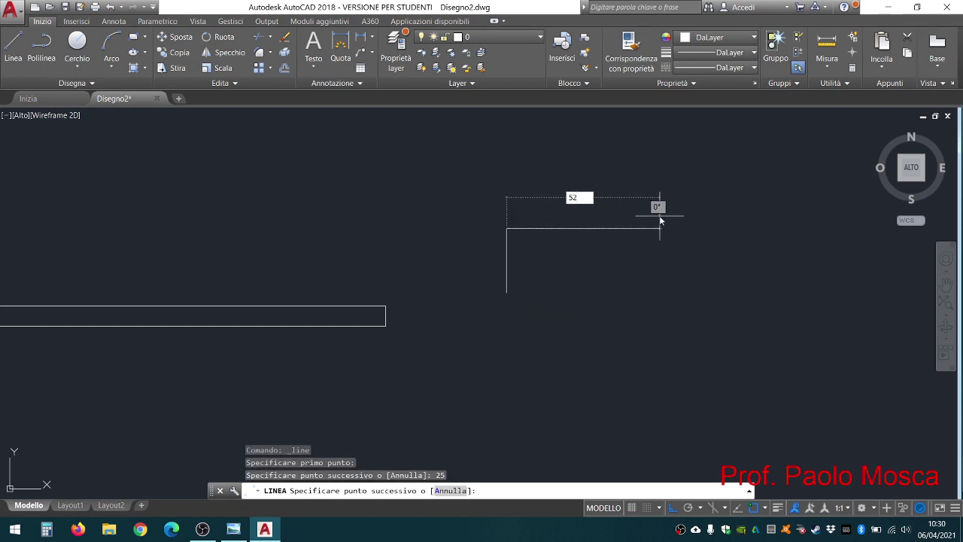
key(Return)
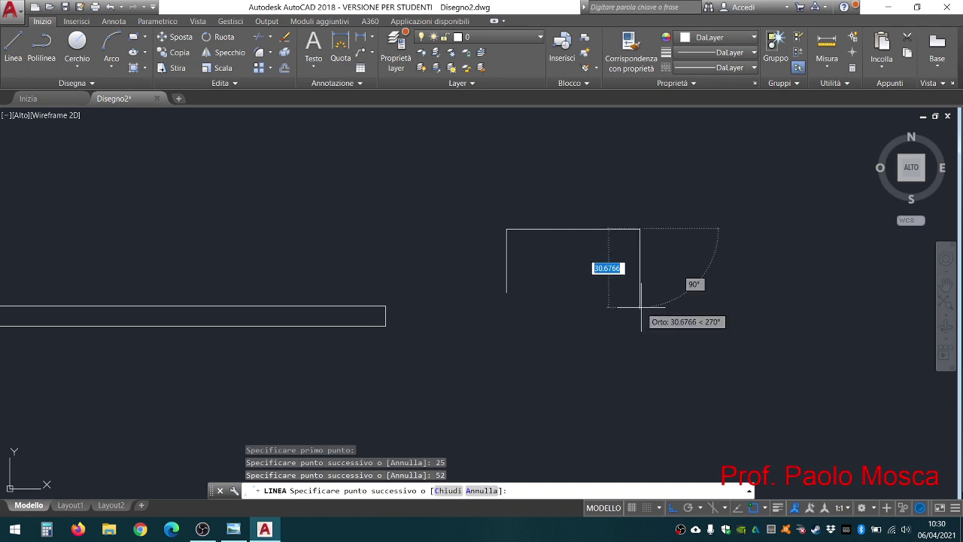
text(7.5)
key(Return)
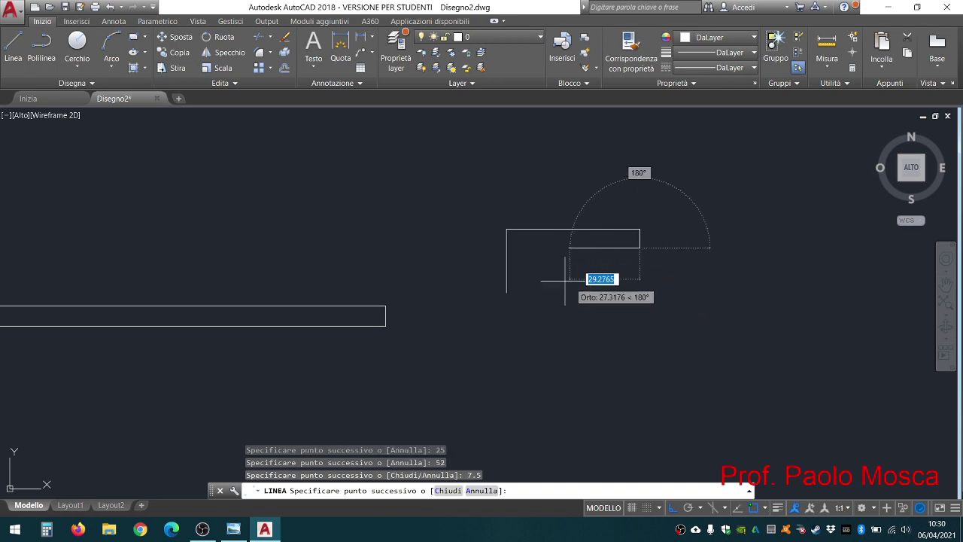
- Draw the 35-deep, 10-wide slot and the final 7.5 edge of the clevis outline
click(233, 529)
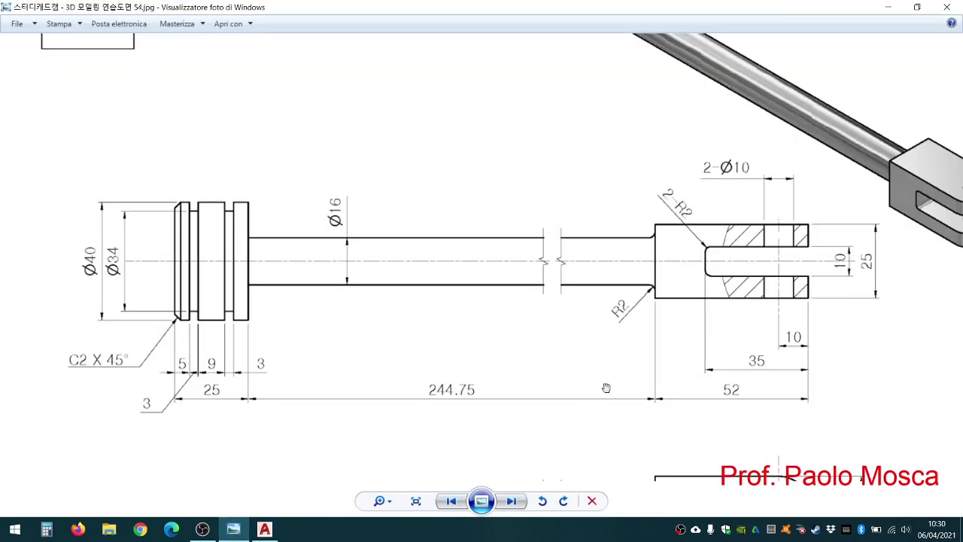
click(264, 529)
text(35)
key(Return)
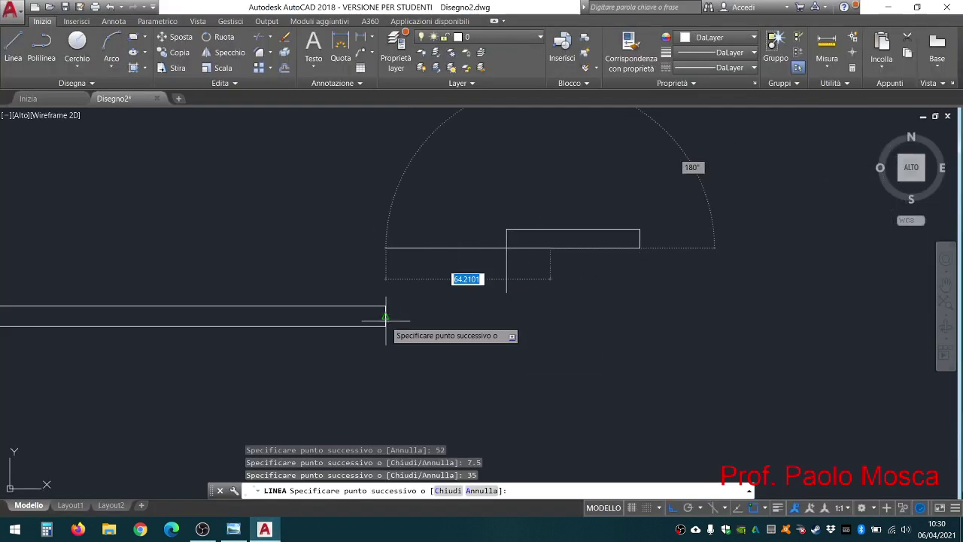
text(10)
key(Return)
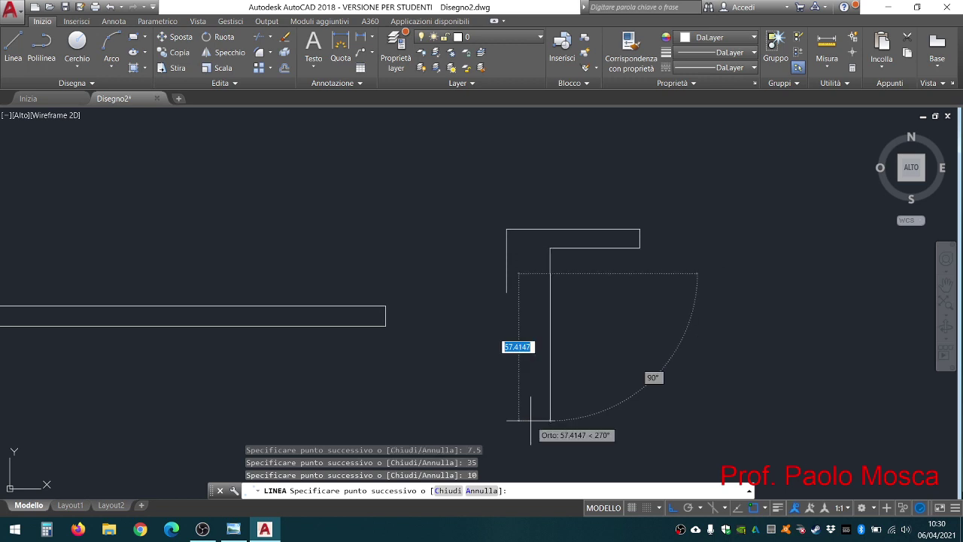
text(35)
key(Return)
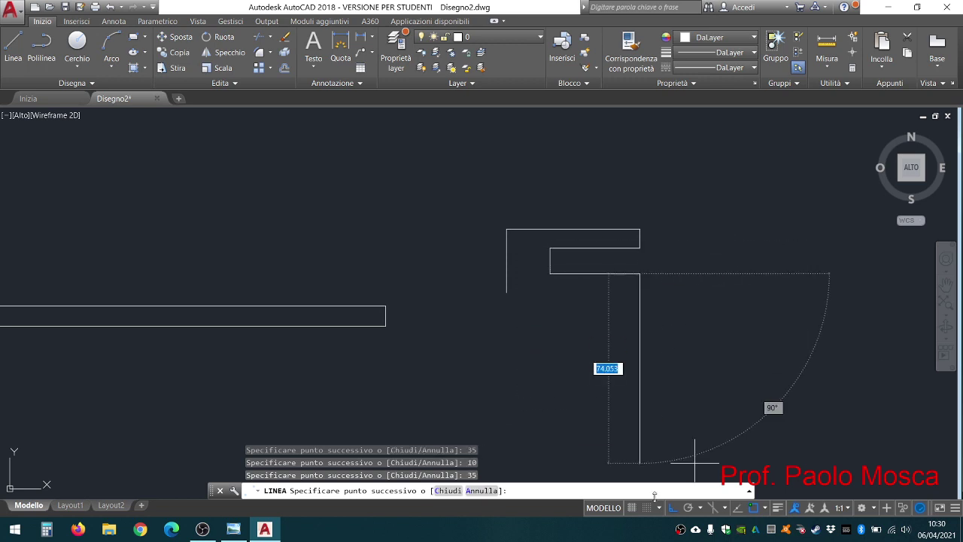
text(7.)
text(5)
key(Return)
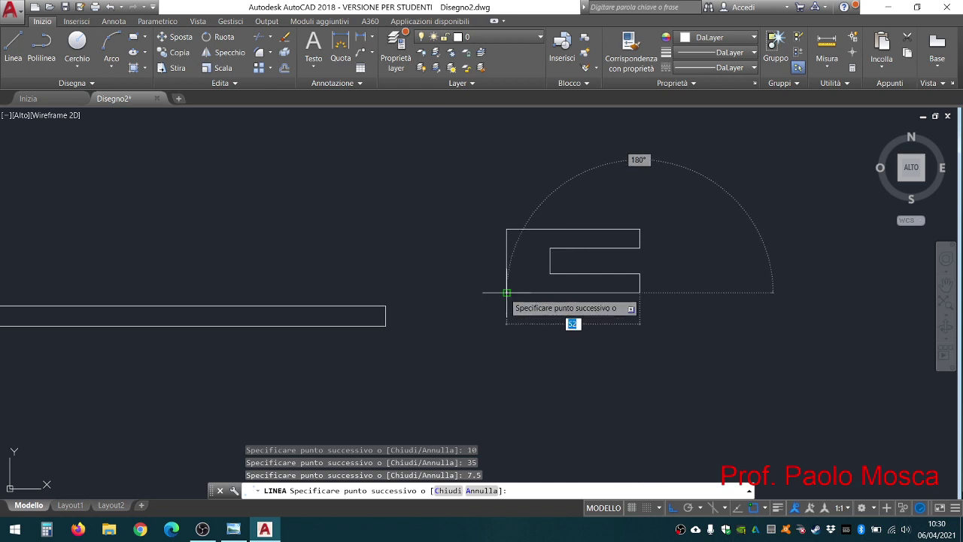
key(Escape)
key(Escape)
key(Escape)
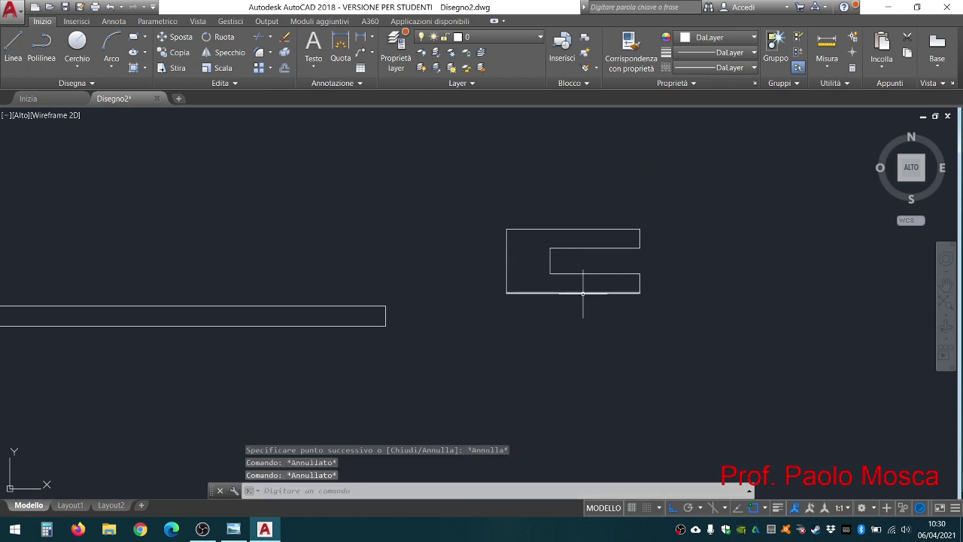
click(233, 529)
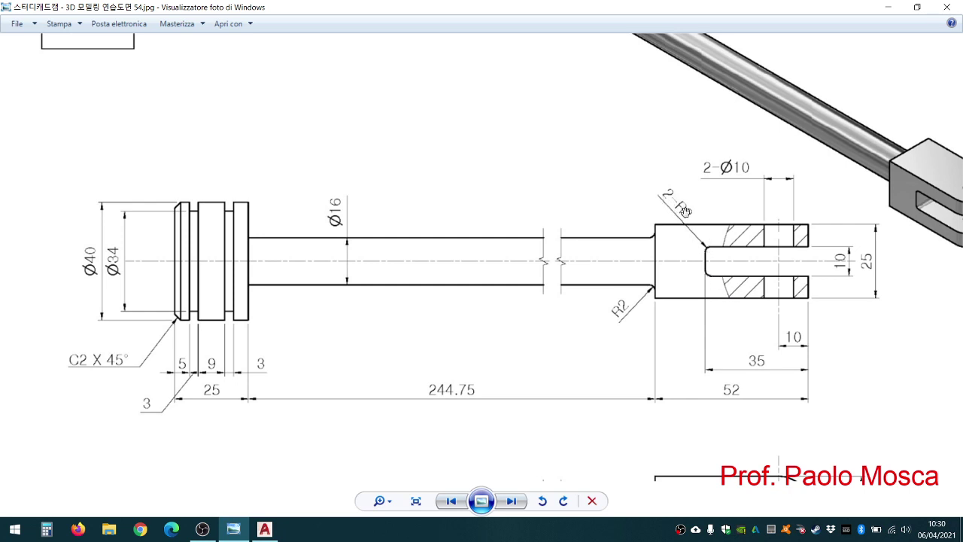
click(265, 531)
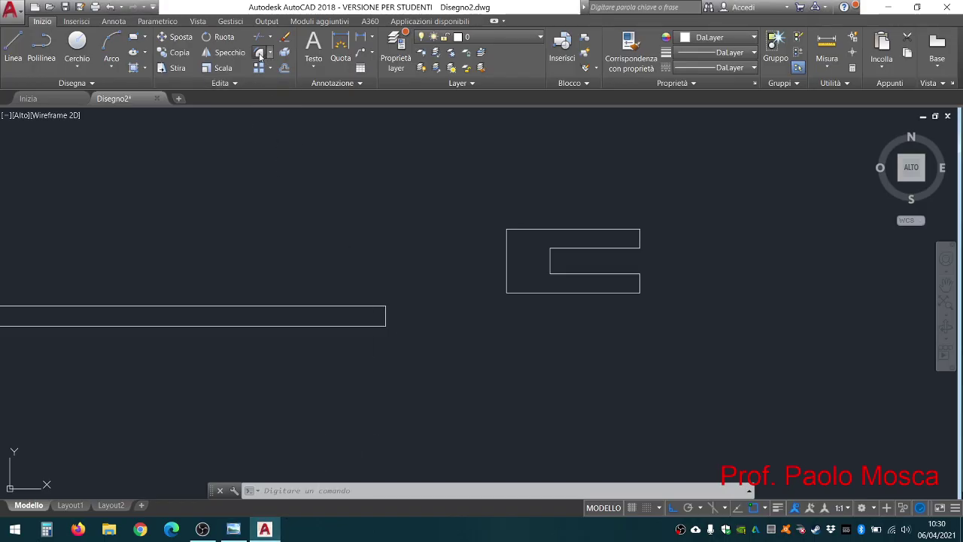
- Set the fillet radius to 2 and round the slot's upper inner corner
click(259, 68)
click(542, 491)
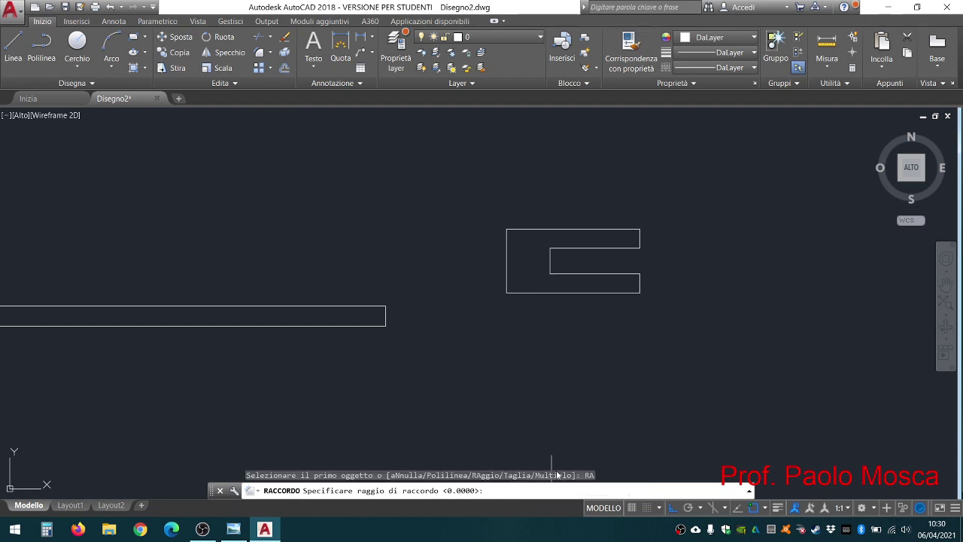
text(2)
key(Return)
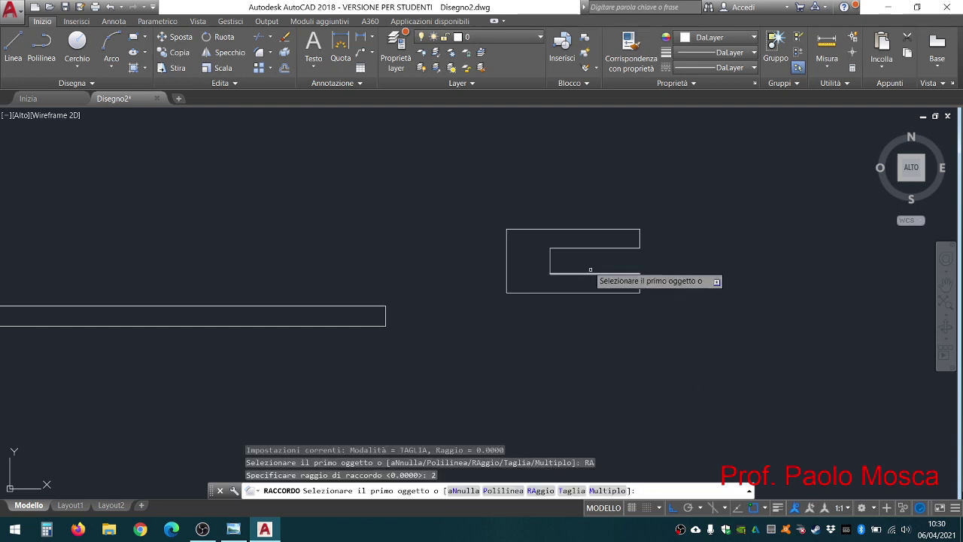
click(558, 249)
click(550, 259)
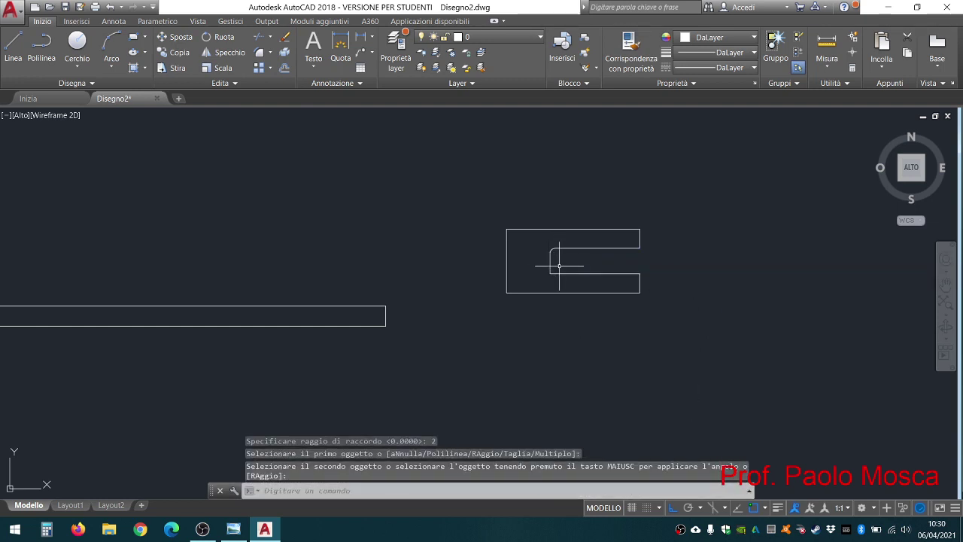
- Round the slot's lower inner corner with the same radius-2 fillet
key(Return)
click(558, 273)
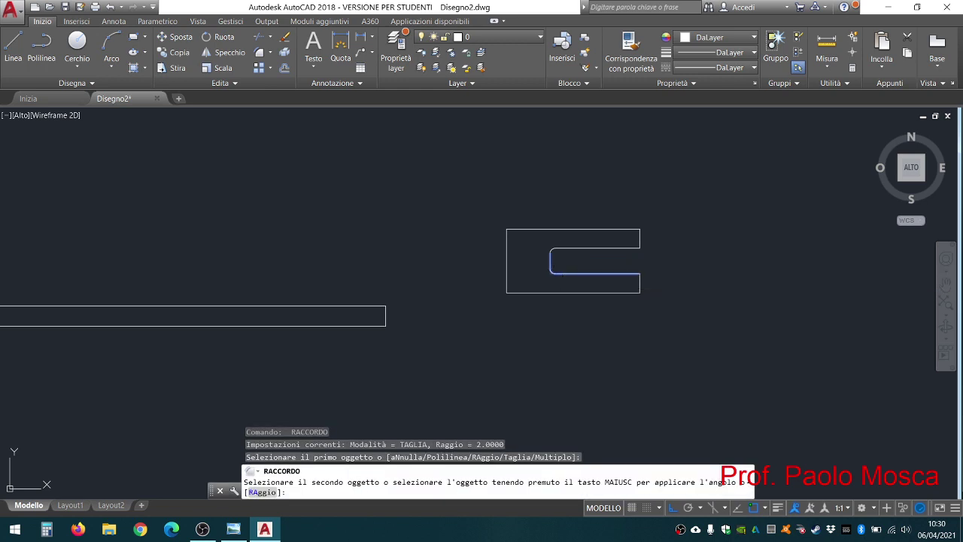
click(550, 263)
scroll(583, 268, down, 4)
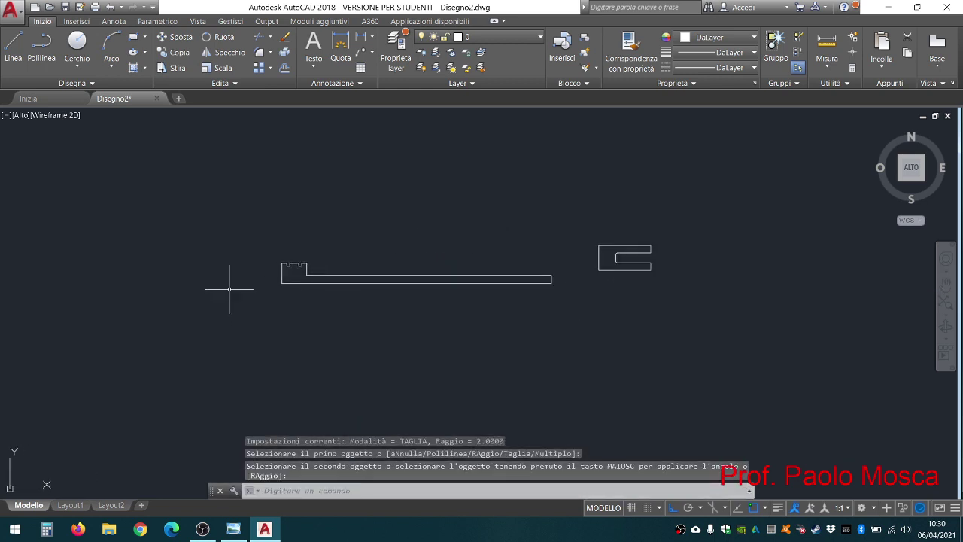
scroll(271, 267, up, 3)
scroll(263, 262, up, 5)
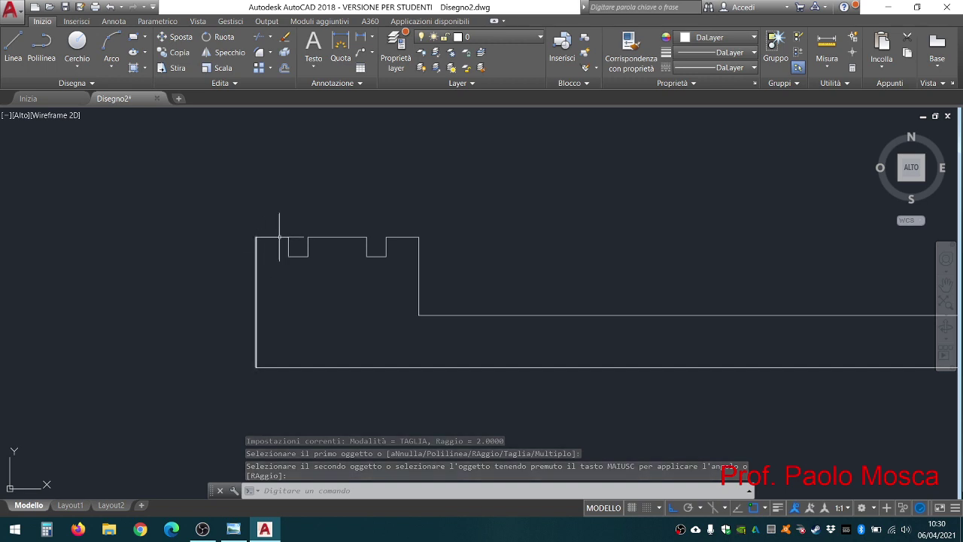
click(268, 54)
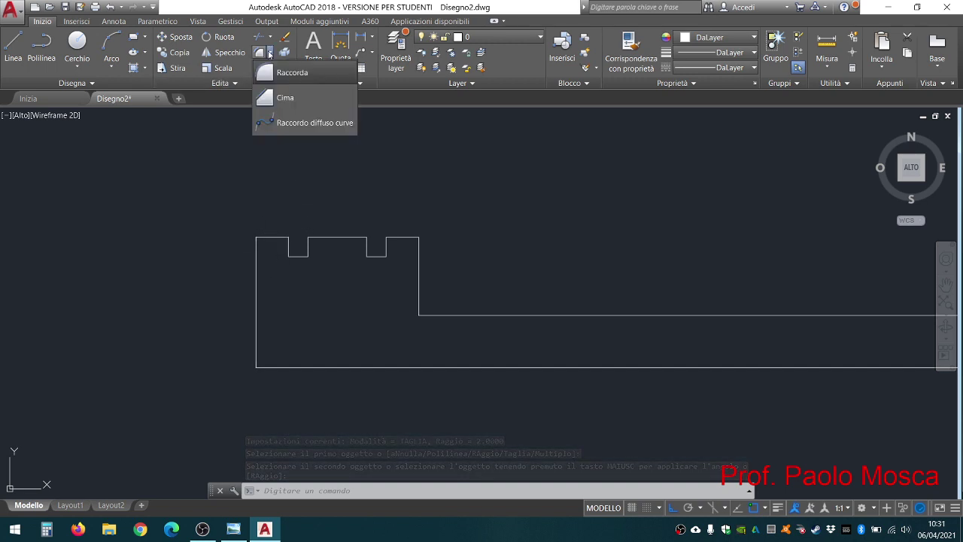
- Chamfer the head's top-left corner at length 2 and 45°, checking the reference drawing
click(286, 98)
click(233, 529)
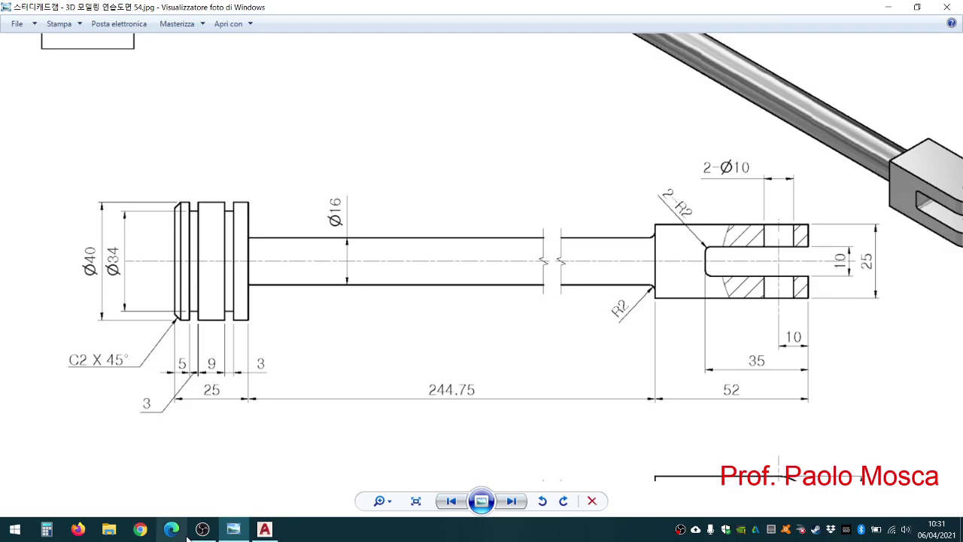
click(264, 529)
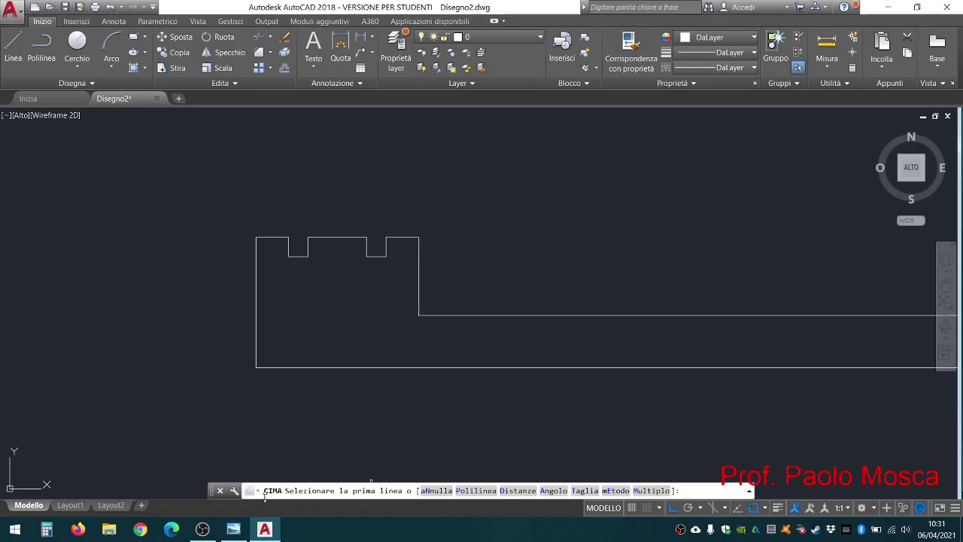
click(553, 490)
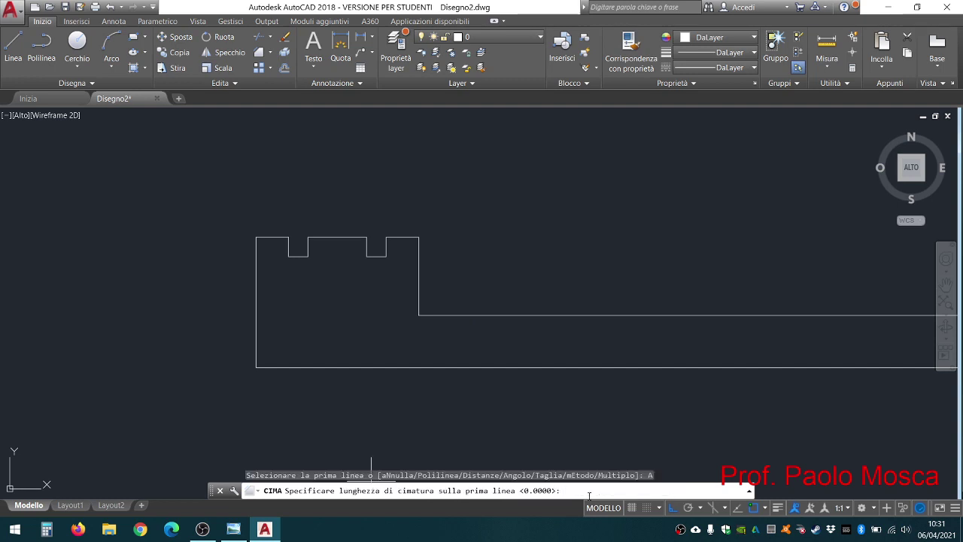
text(2)
key(Return)
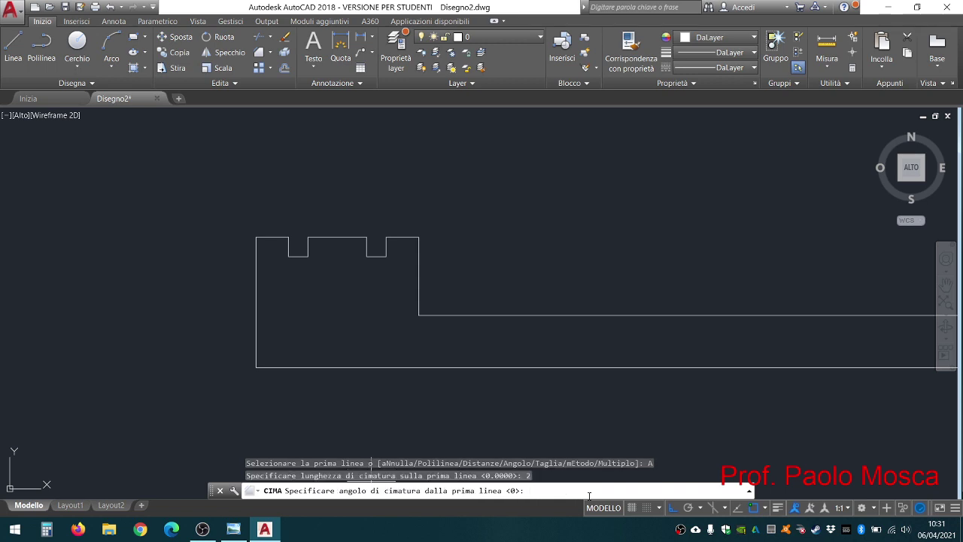
text(45)
key(Return)
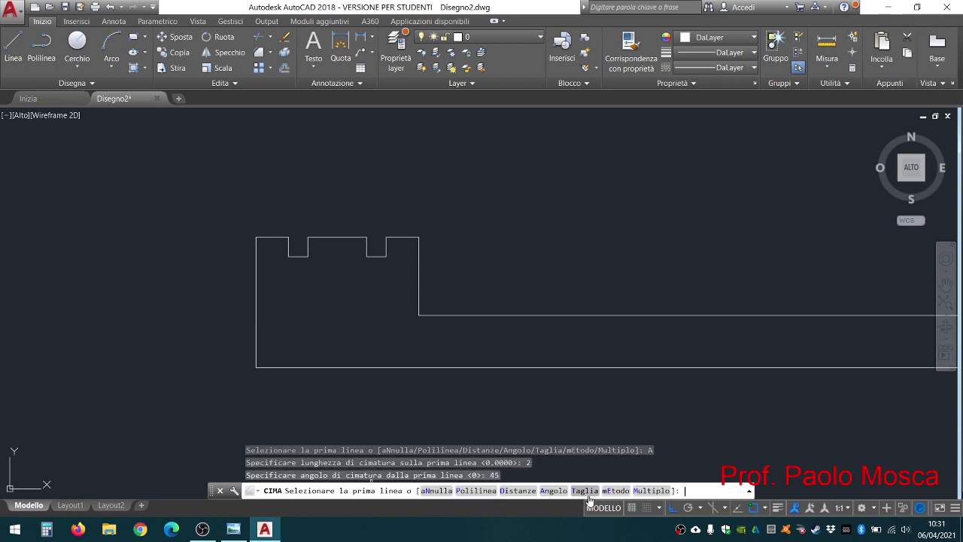
click(256, 252)
- Zoom out toward the clevis profile and bring up the rod's reference drawing
scroll(386, 250, down, 2)
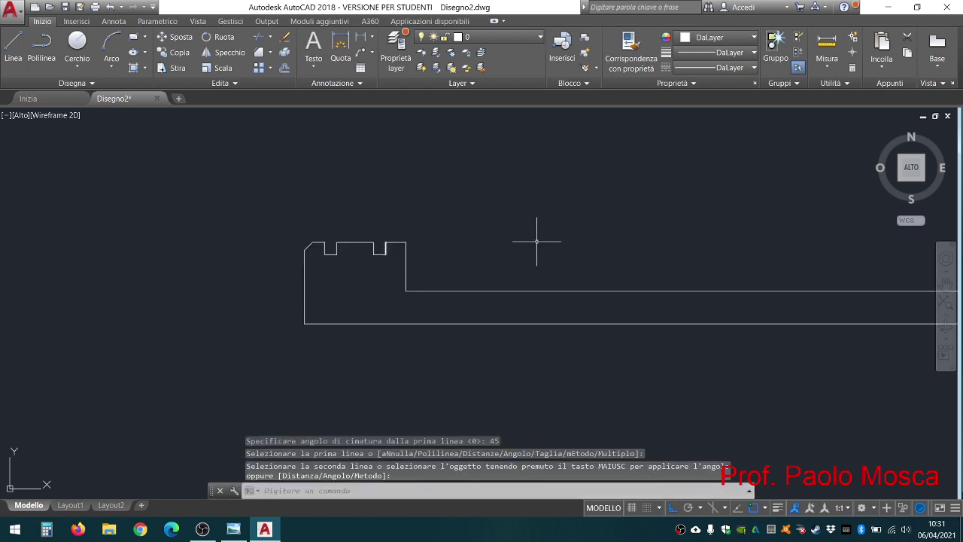
scroll(362, 240, down, 2)
middle_drag(489, 236, 402, 253)
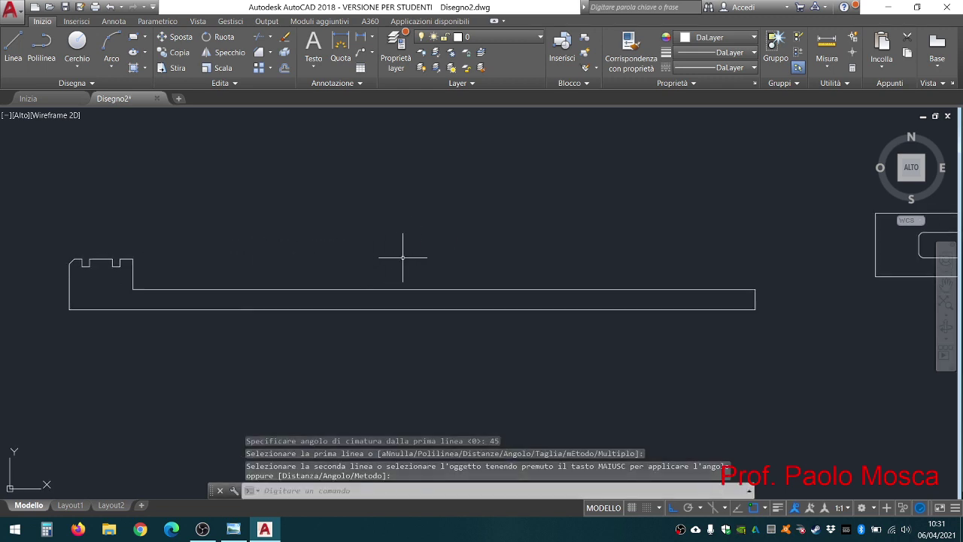
scroll(415, 256, down, 3)
scroll(644, 252, up, 2)
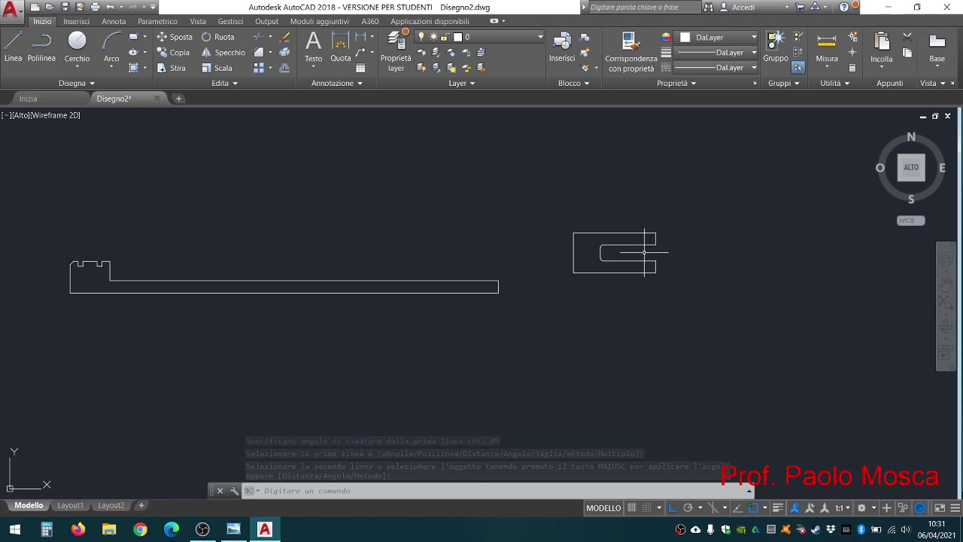
click(234, 531)
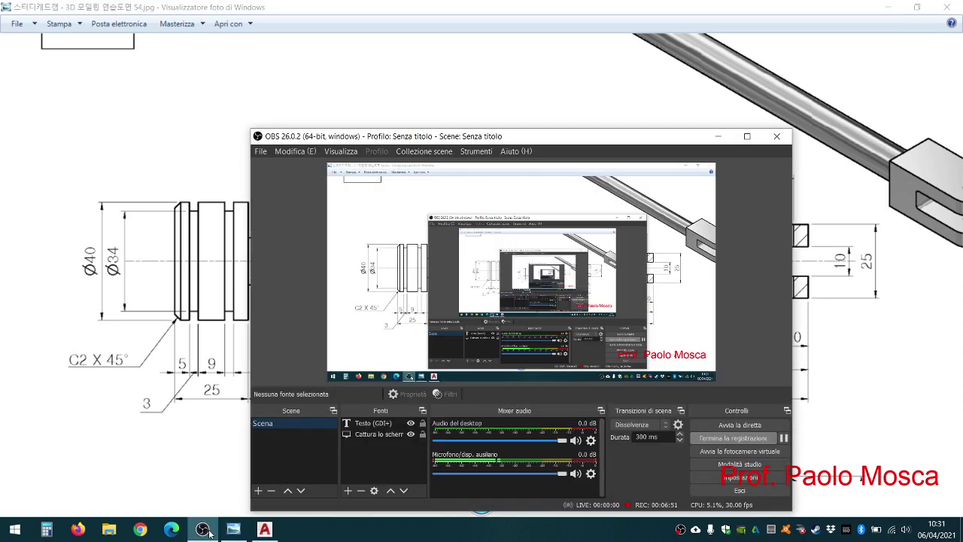
- Back in AutoCAD, convert the shaft profile's 15 lines into one region with REG
click(202, 529)
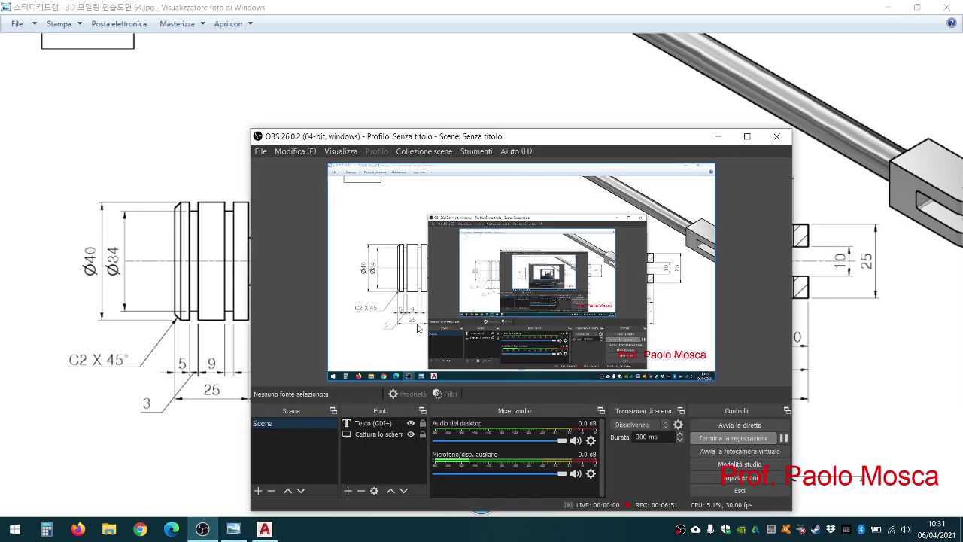
click(711, 139)
click(264, 529)
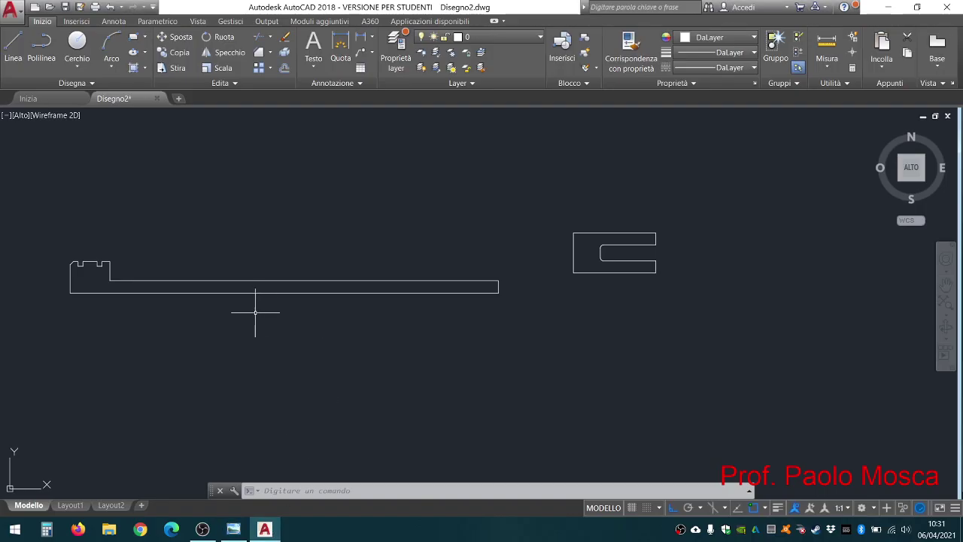
text(reg)
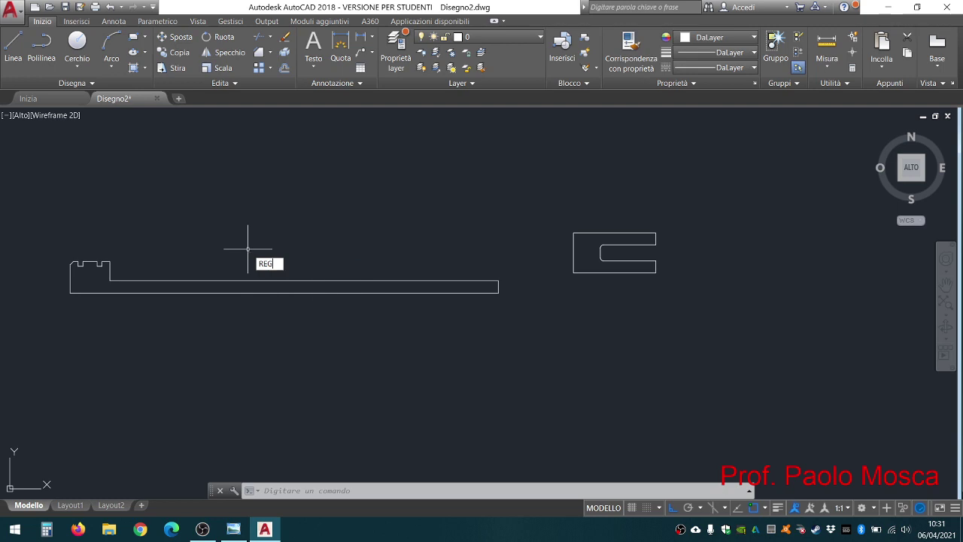
key(Return)
click(517, 243)
click(3, 398)
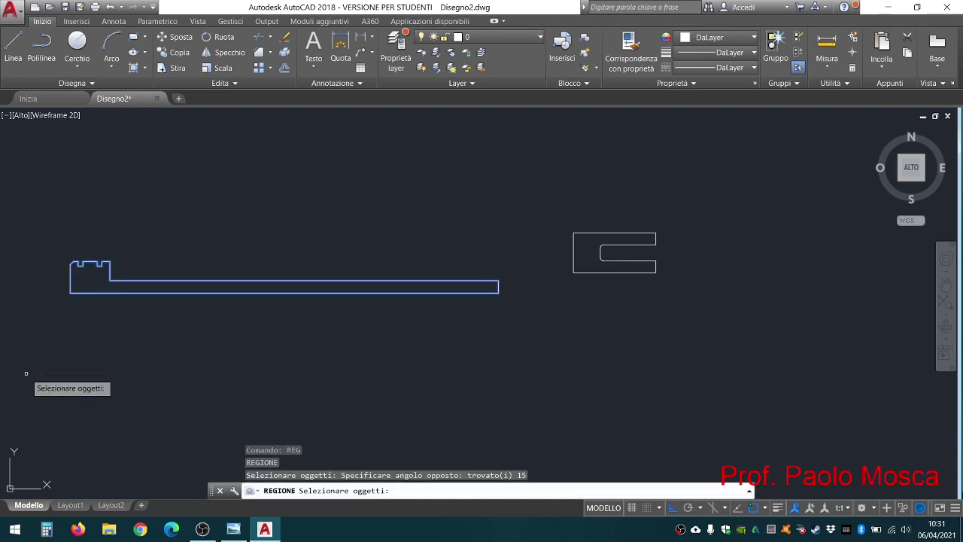
key(Return)
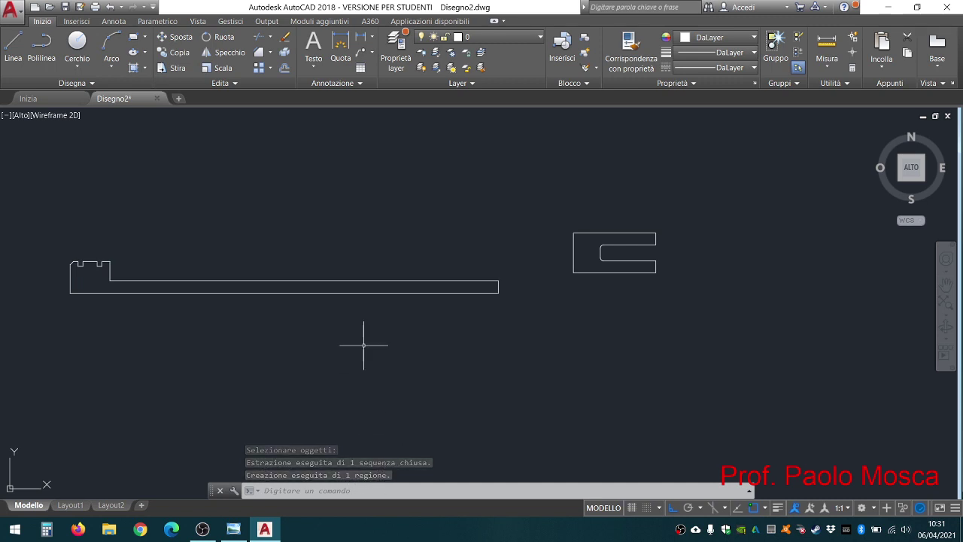
- Convert the C-shaped clevis outline into a second region
key(Return)
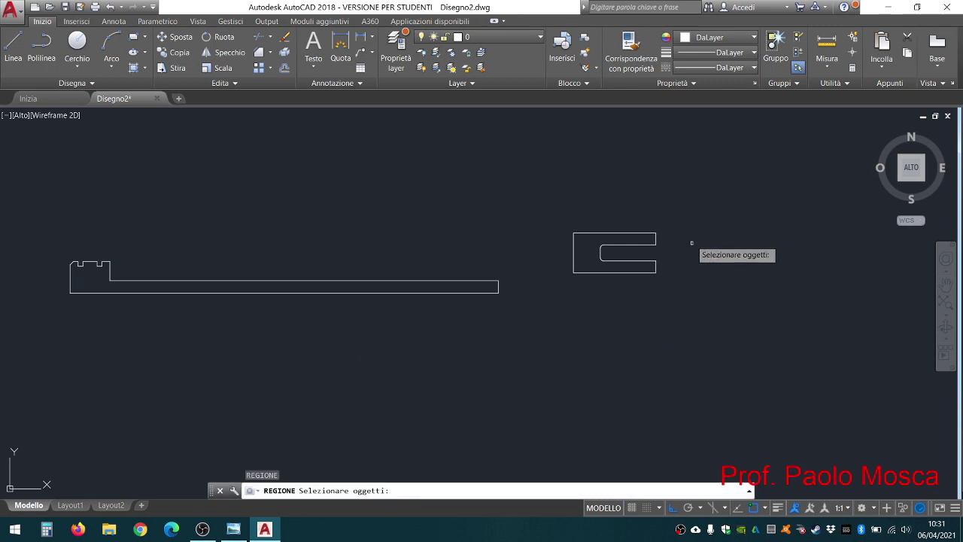
click(682, 221)
click(561, 297)
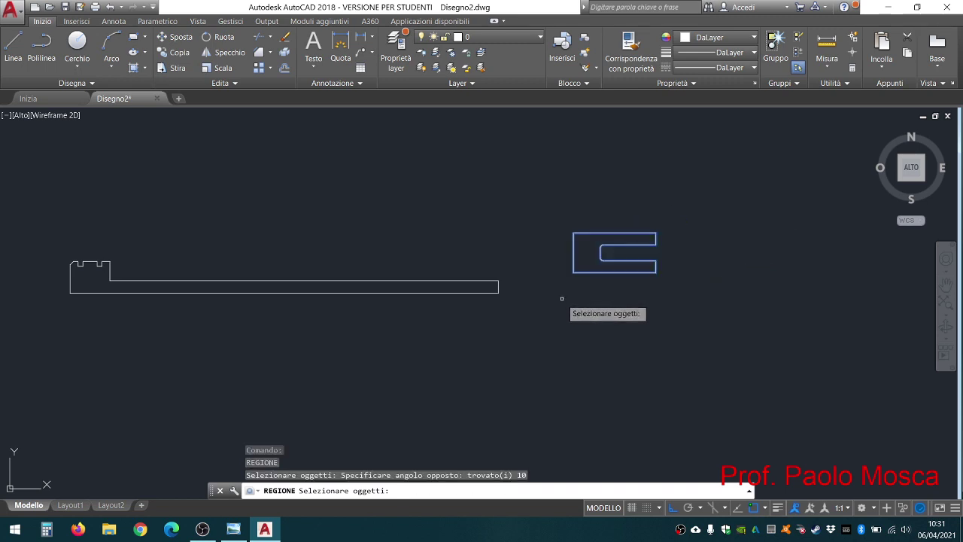
key(Return)
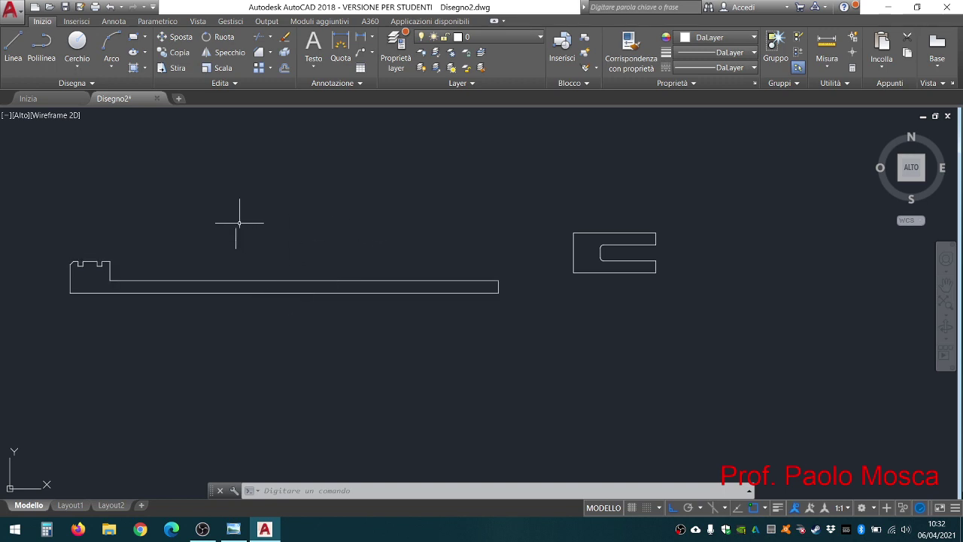
- Switch to the SO assonometrico view and zoom out over both profiles
click(17, 117)
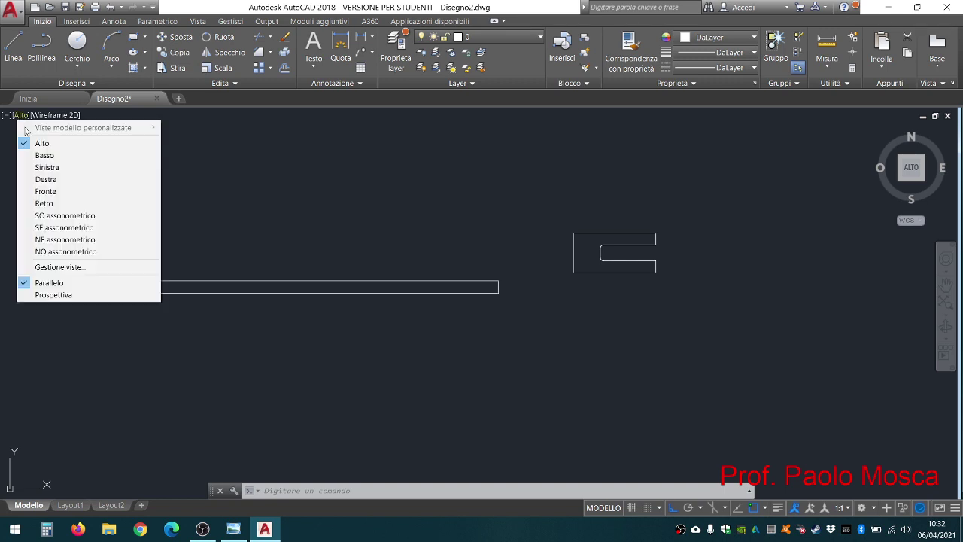
click(87, 215)
scroll(493, 242, down, 2)
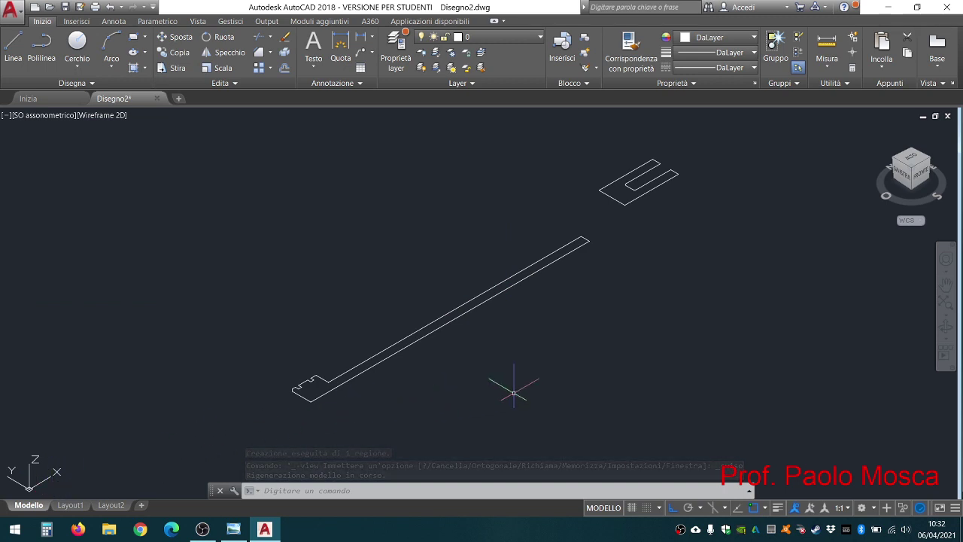
text(RIV)
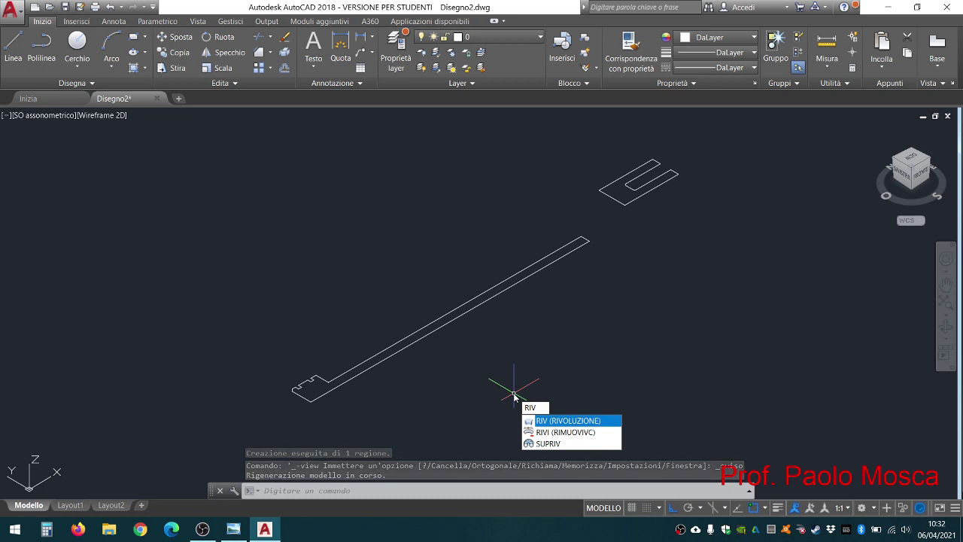
- Revolve the shaft region 360° about the axis from its far end to the head-end corner
key(Return)
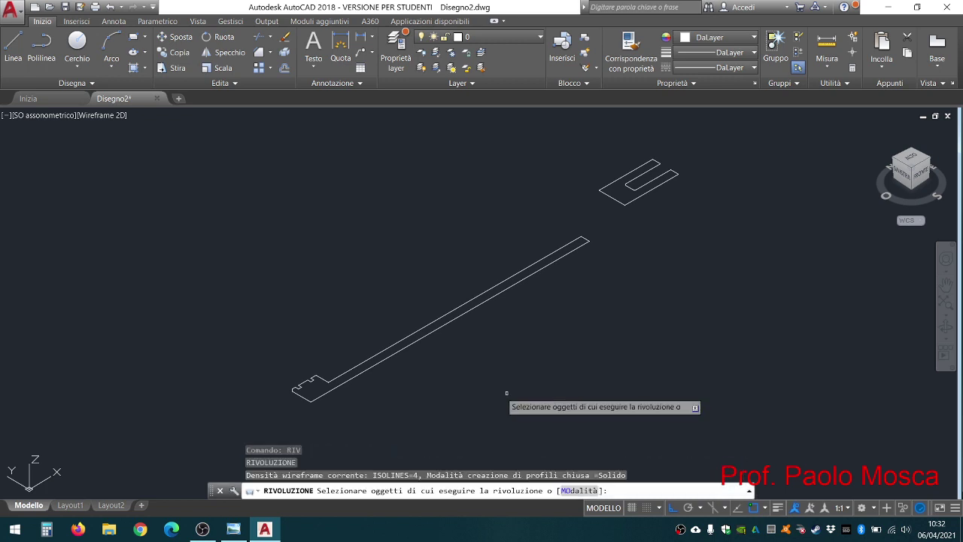
click(454, 310)
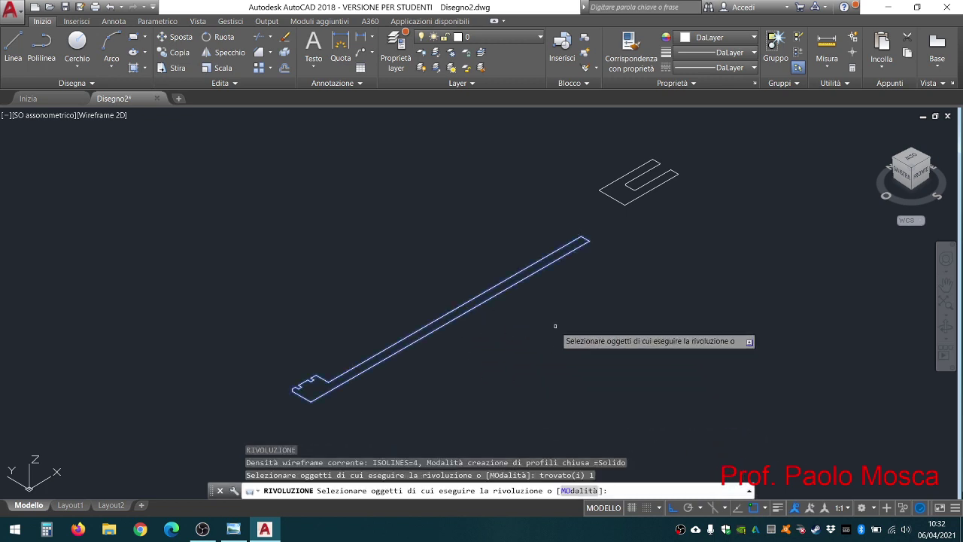
key(Return)
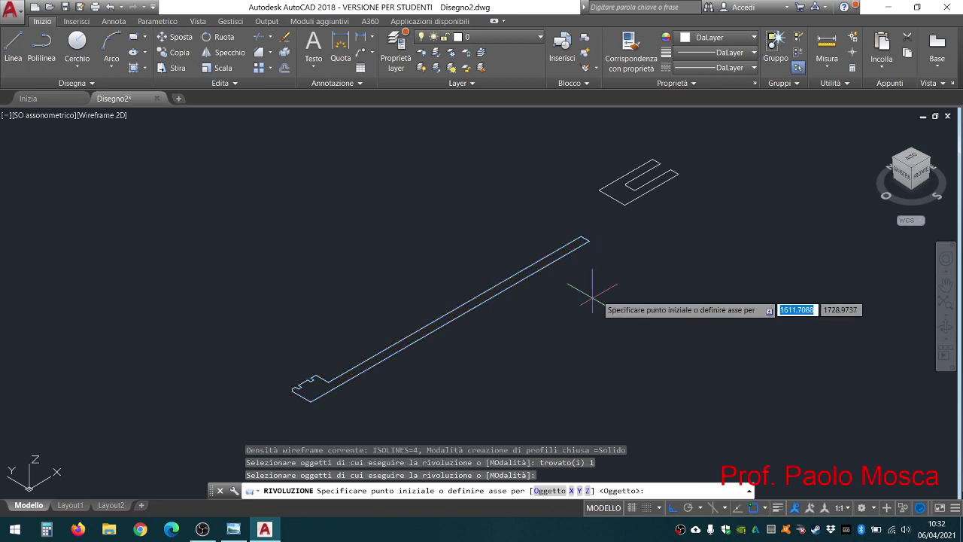
click(588, 241)
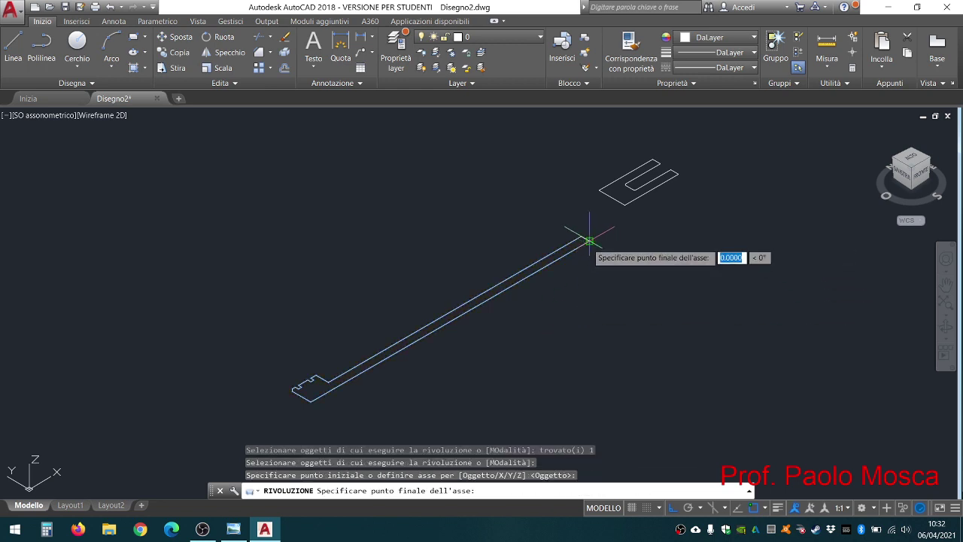
click(295, 388)
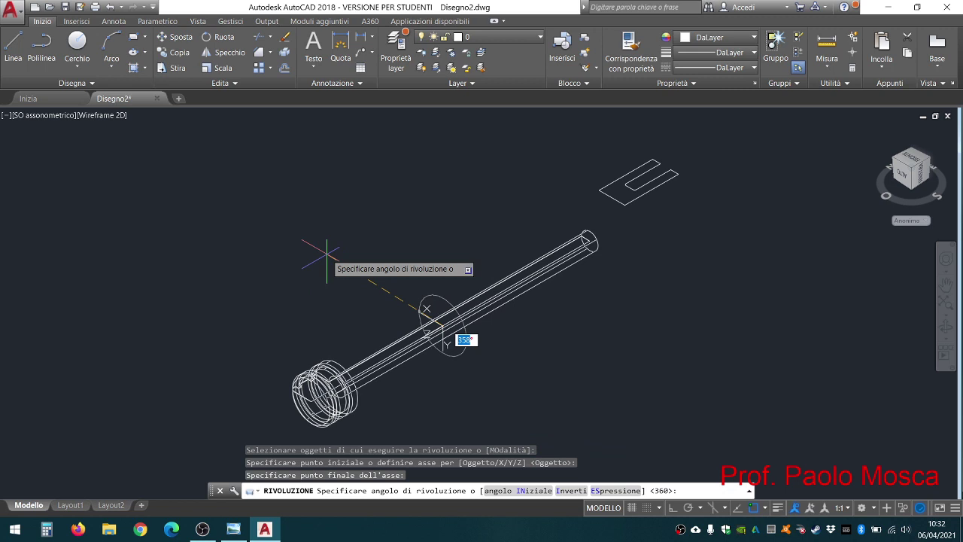
key(Return)
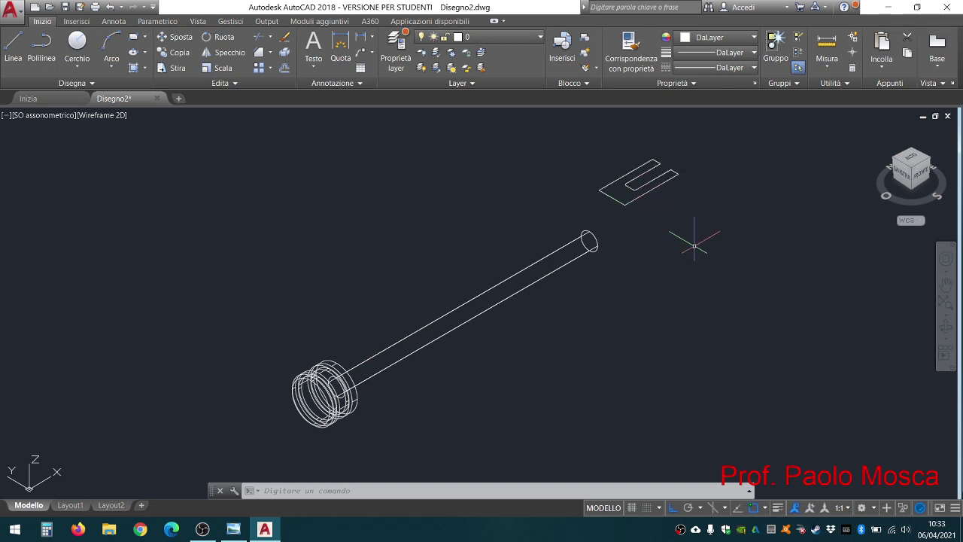
- Extrude the C-shaped clevis region, checking its height against the reference drawing
text(es)
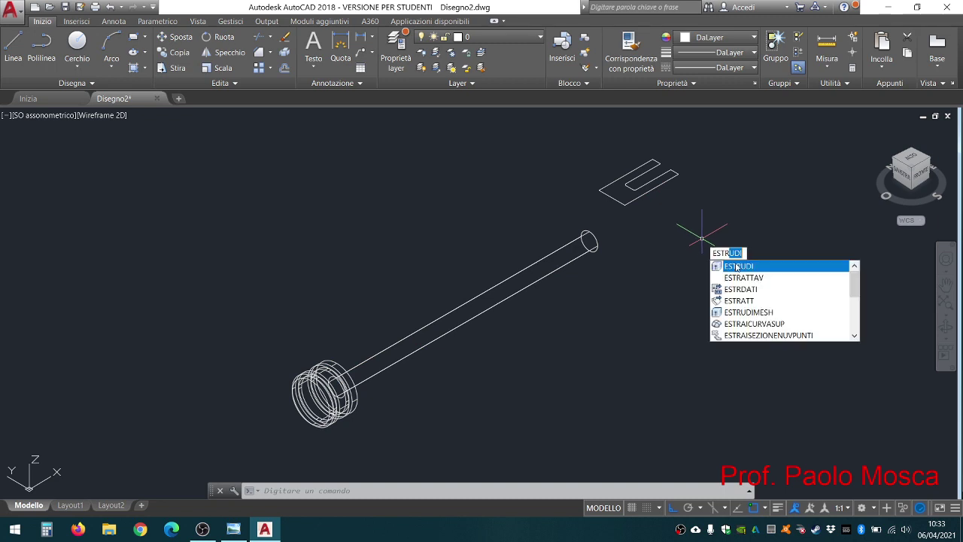
key(Return)
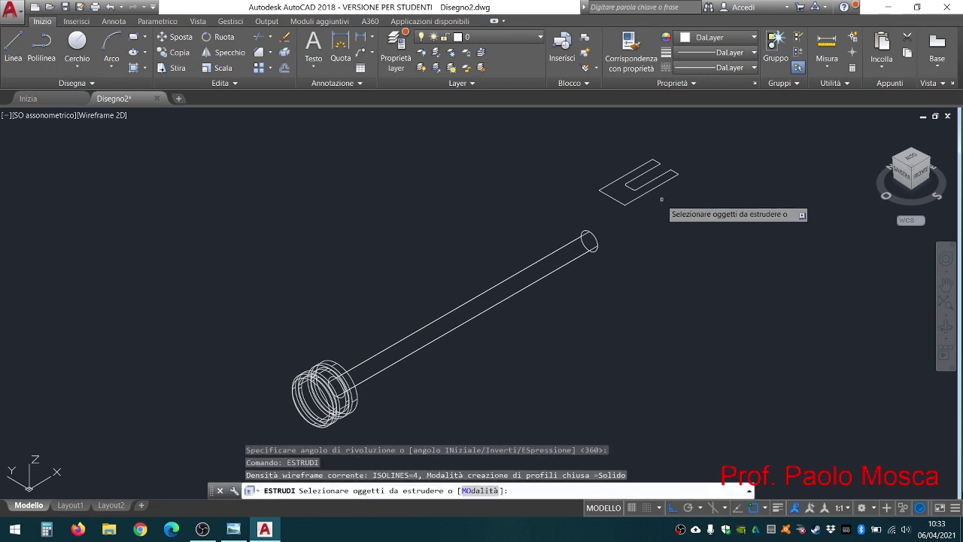
click(652, 189)
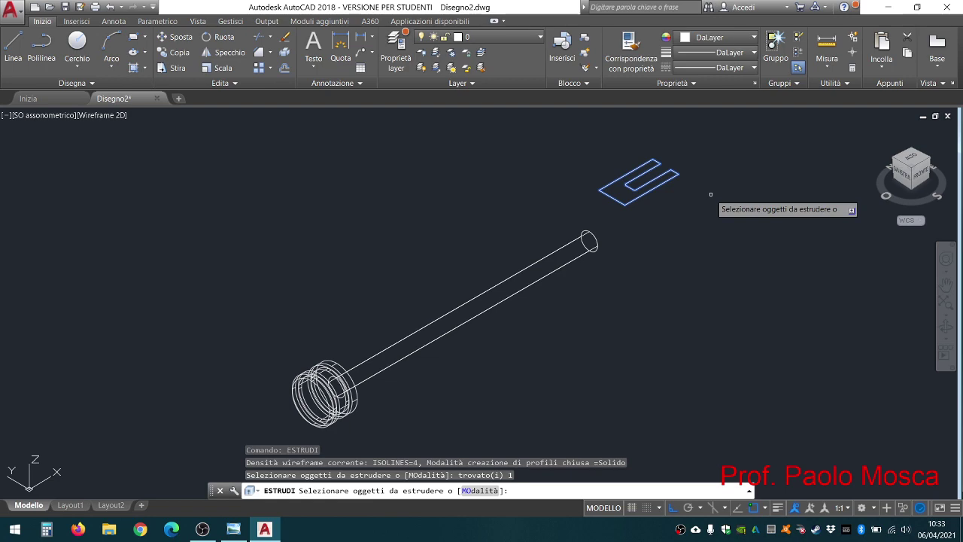
key(Return)
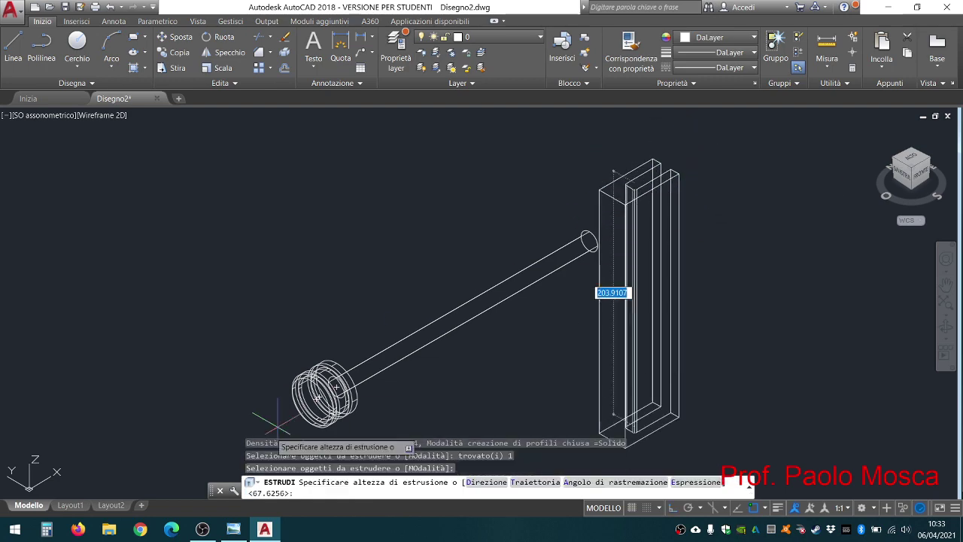
click(233, 529)
drag(589, 355, 591, 243)
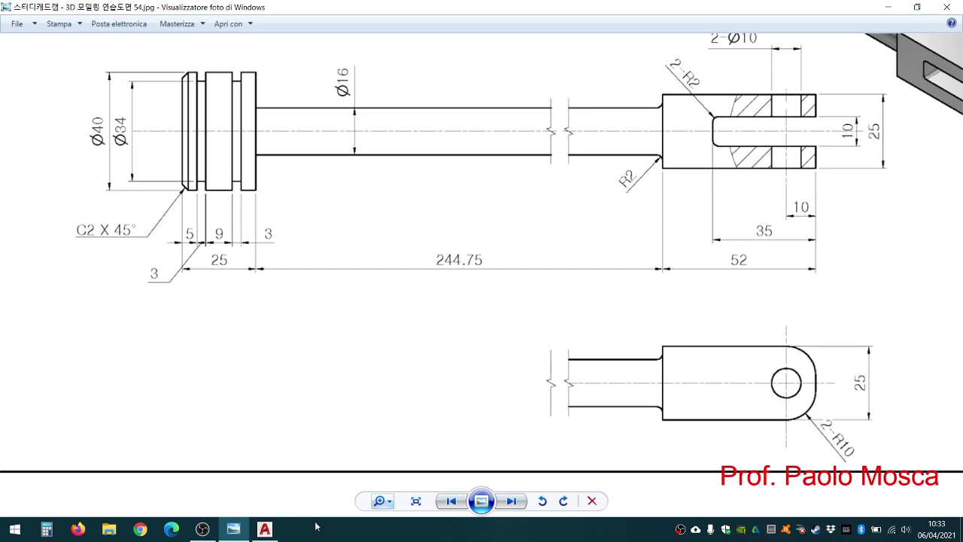
click(264, 529)
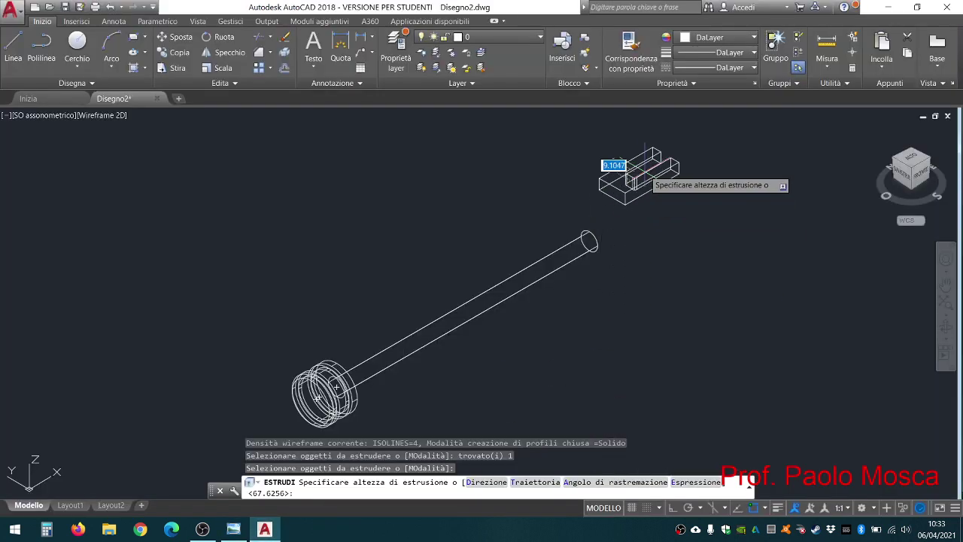
click(638, 162)
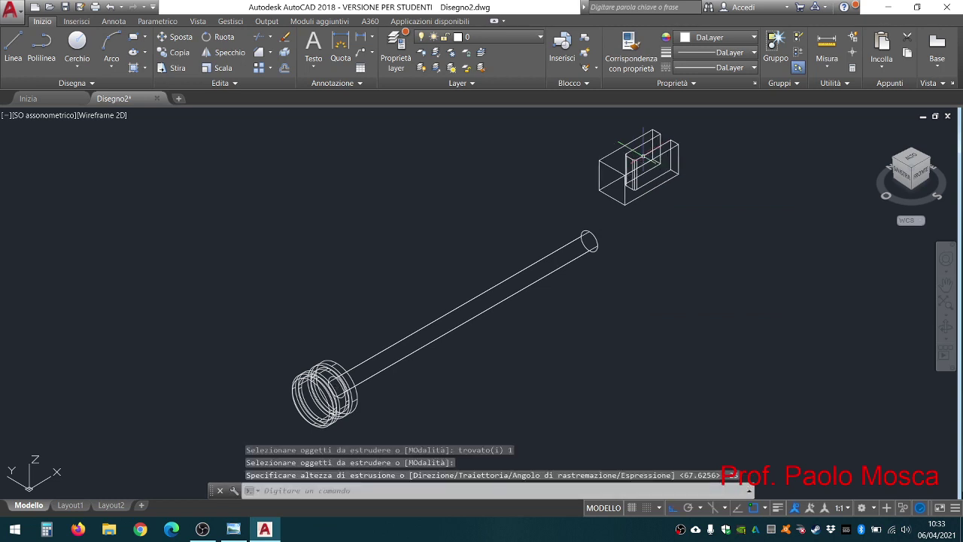
middle_drag(638, 162, 470, 203)
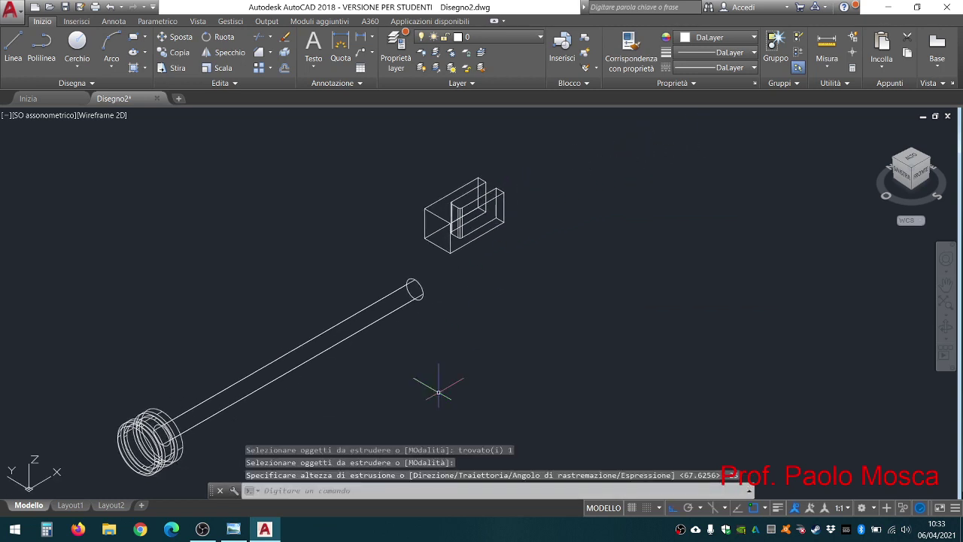
click(233, 529)
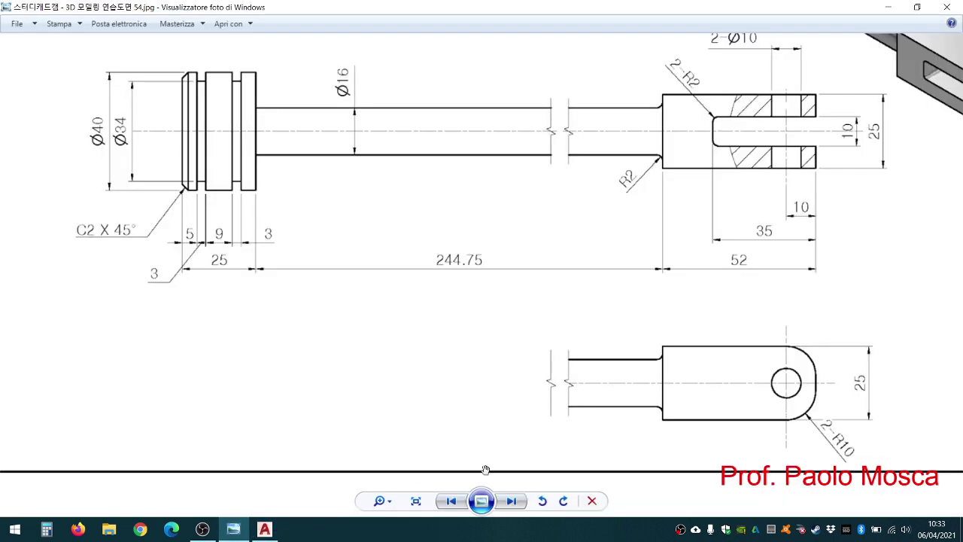
mouse_move(265, 529)
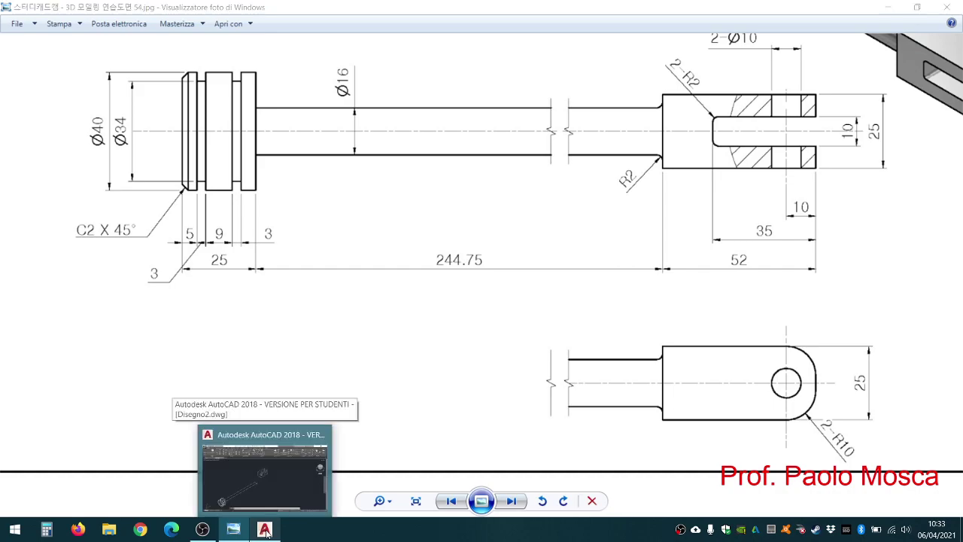
- Cancel the pending ESTRUDI and recheck the reference drawing before returning to the model
click(248, 466)
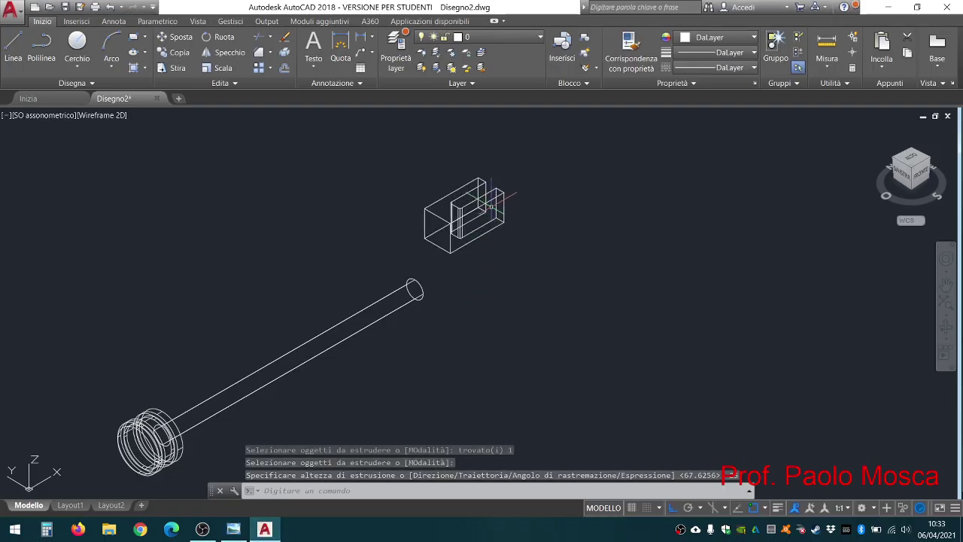
key(Escape)
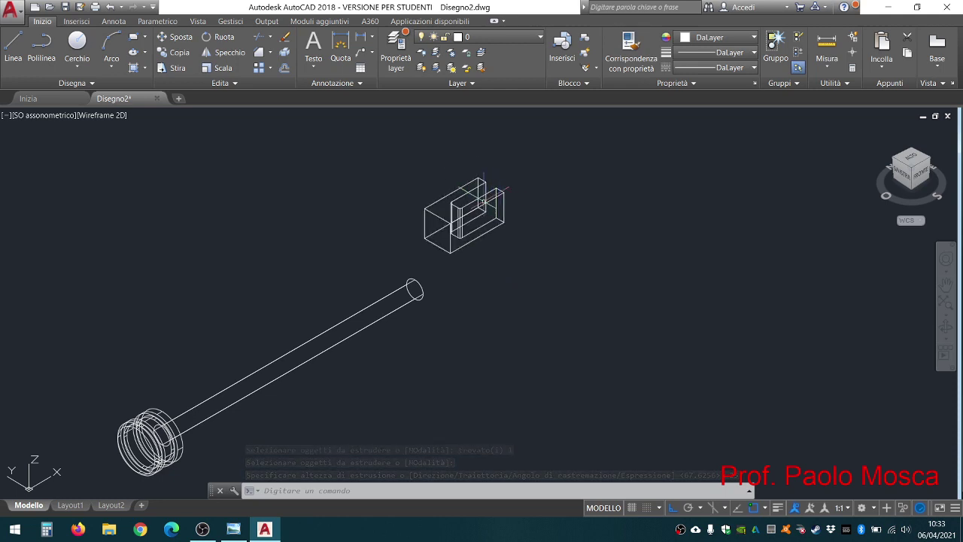
click(233, 529)
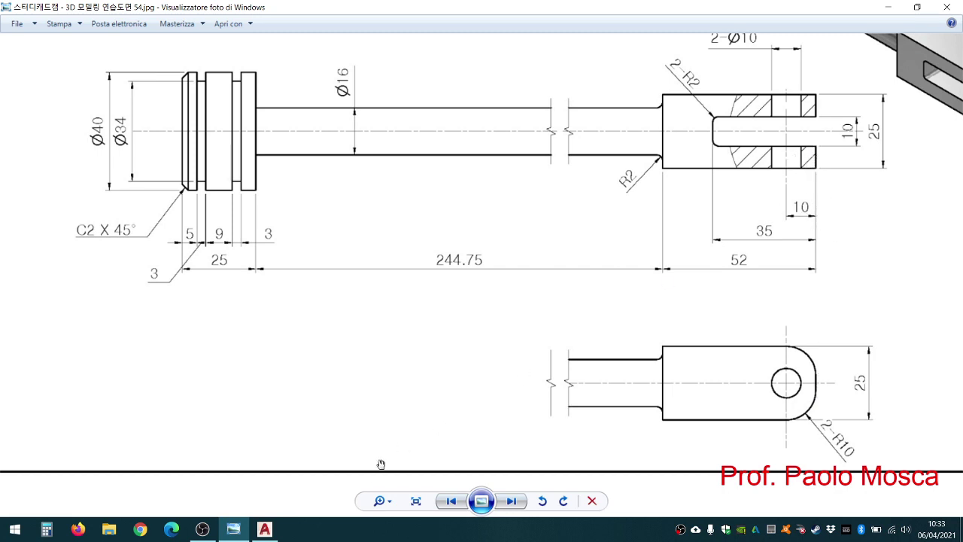
click(265, 529)
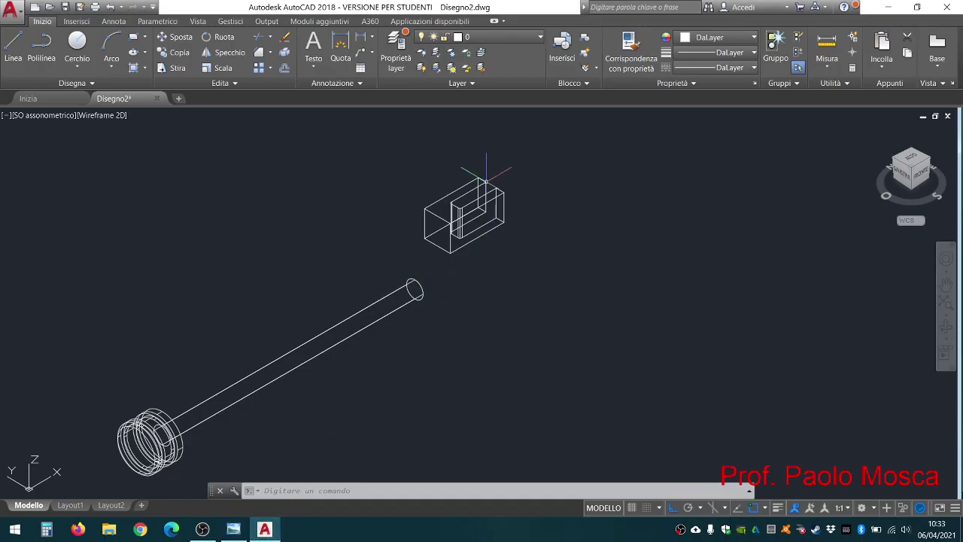
click(715, 37)
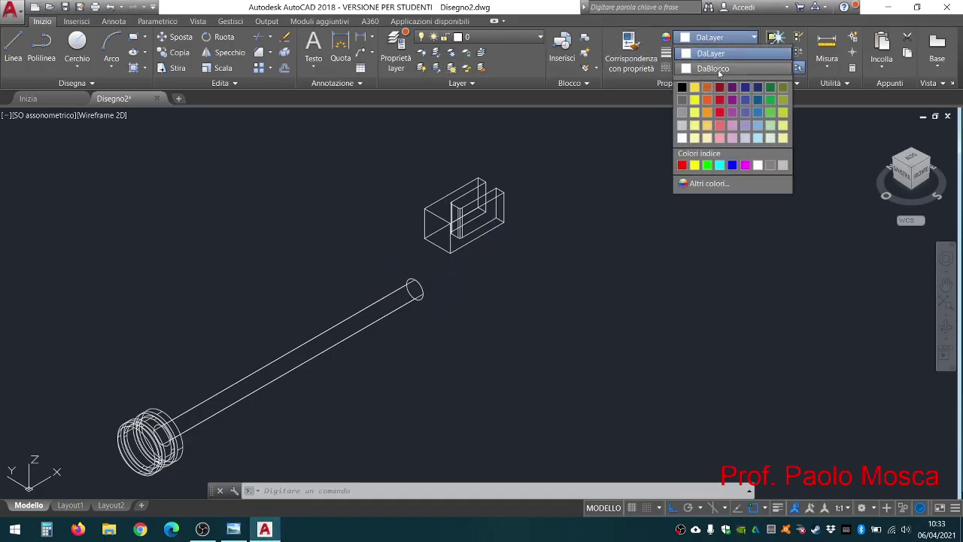
- In Rosso, draw a 10-unit line from the block's end-edge midpoint, then restore DaLayer colour
click(683, 164)
click(13, 46)
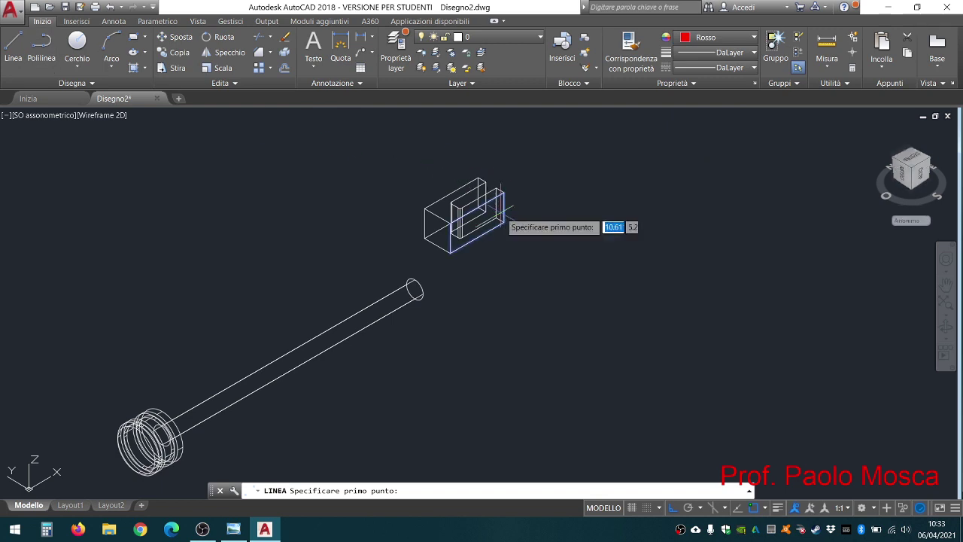
scroll(517, 207, up, 4)
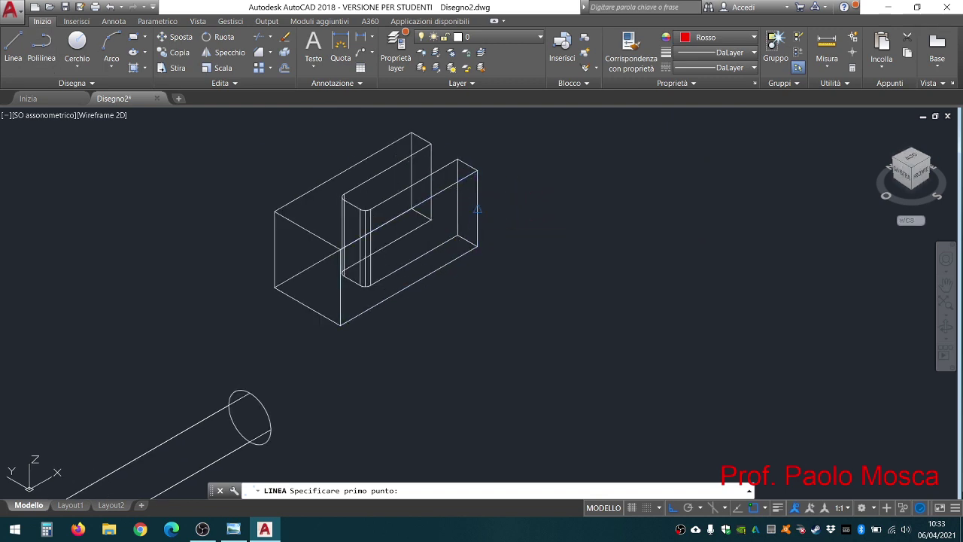
click(477, 209)
text(1)
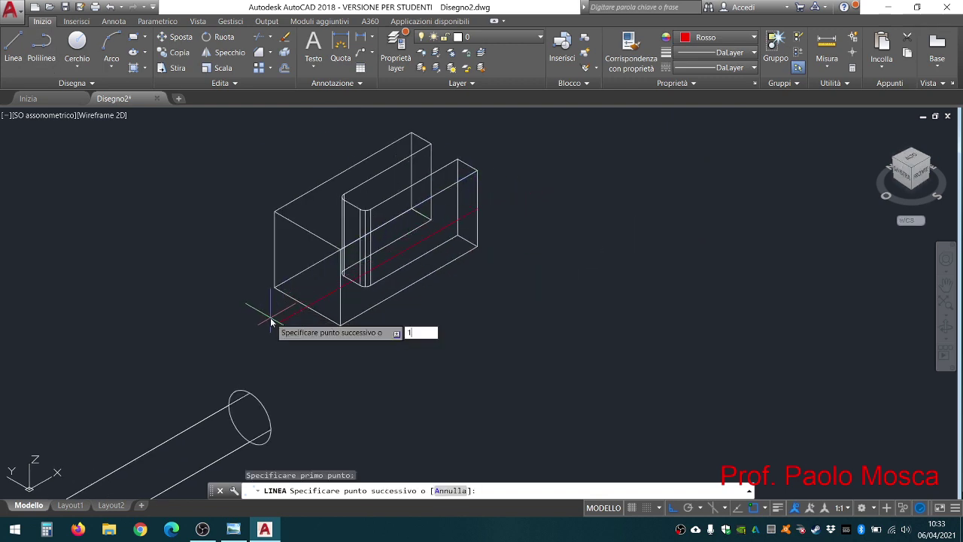
text(0)
key(Return)
key(Escape)
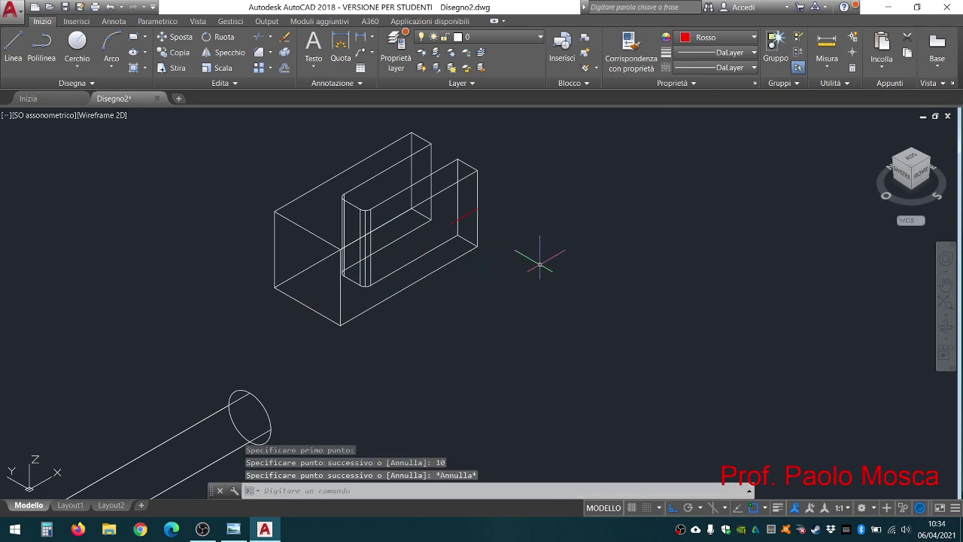
key(Escape)
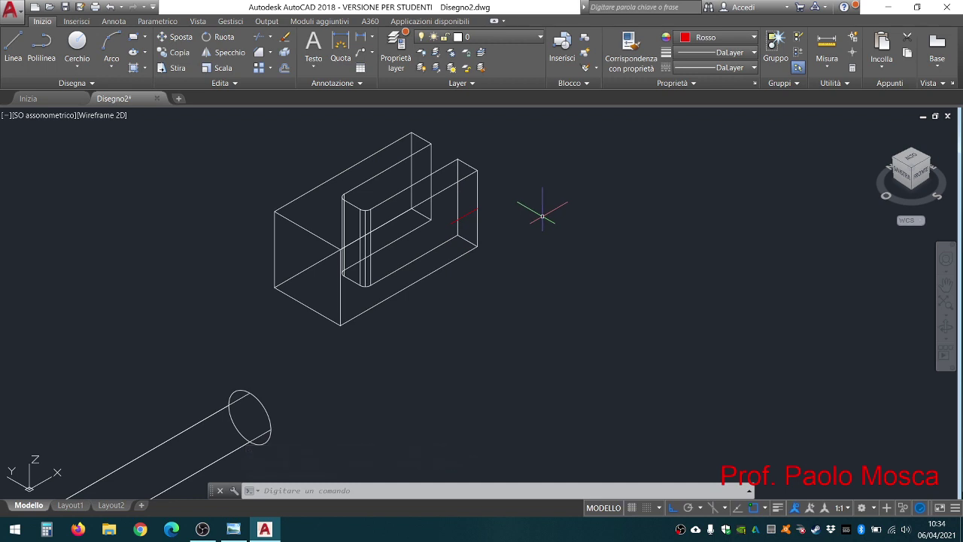
click(721, 38)
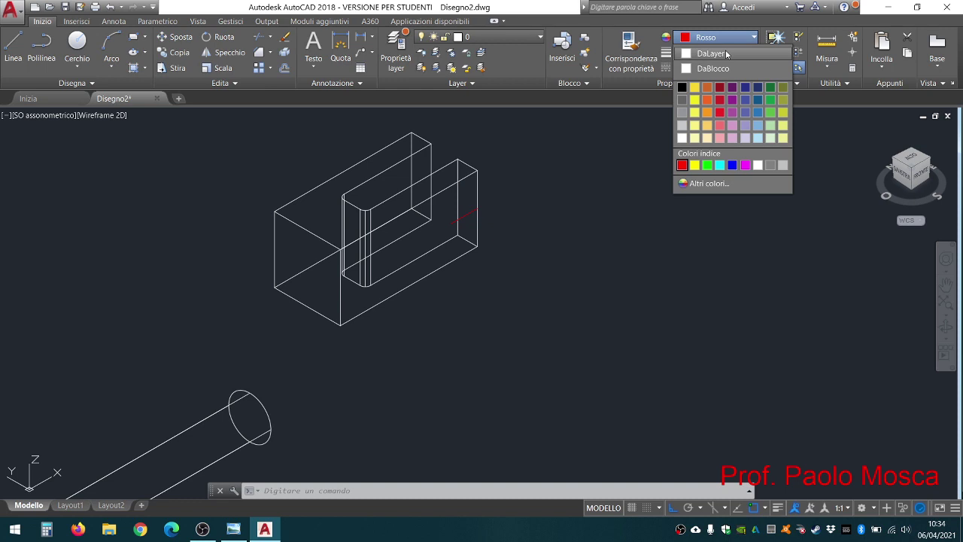
click(728, 54)
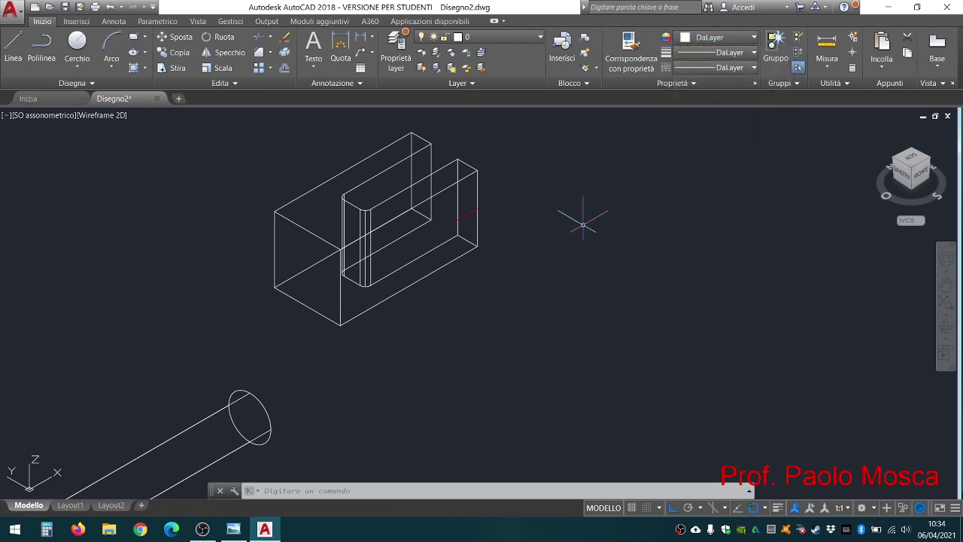
- Redirect the UCS Z axis using the grip on the coordinate system icon
text(CIL)
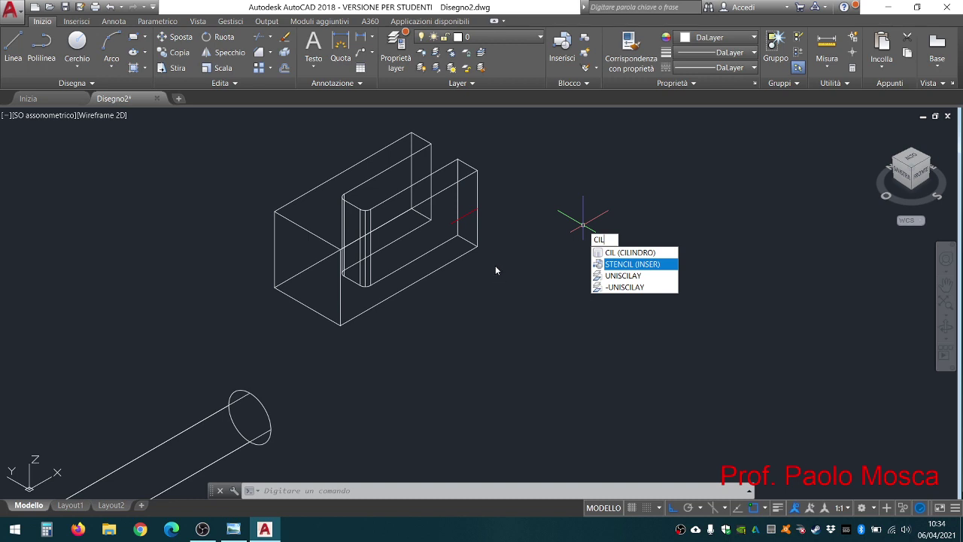
key(Escape)
key(Escape)
key(Escape)
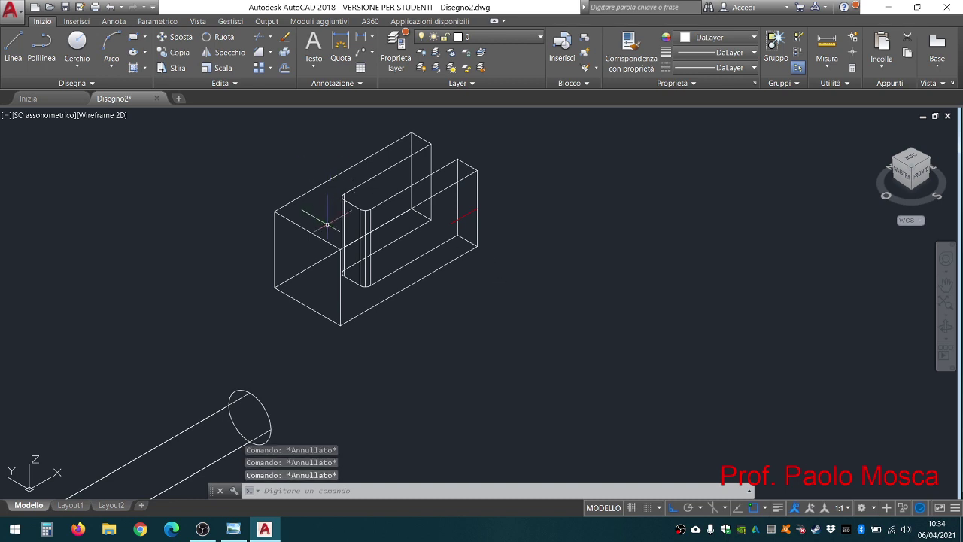
click(29, 472)
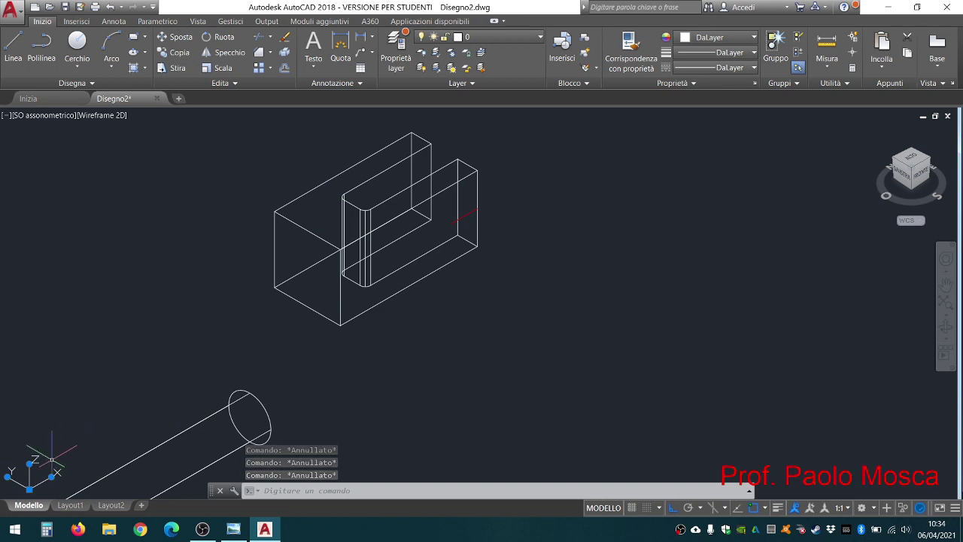
click(33, 457)
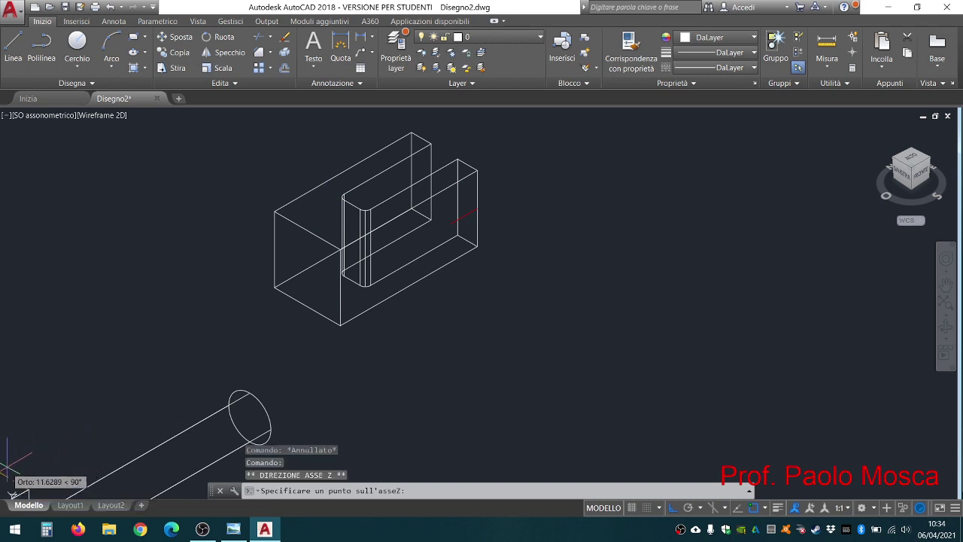
click(12, 452)
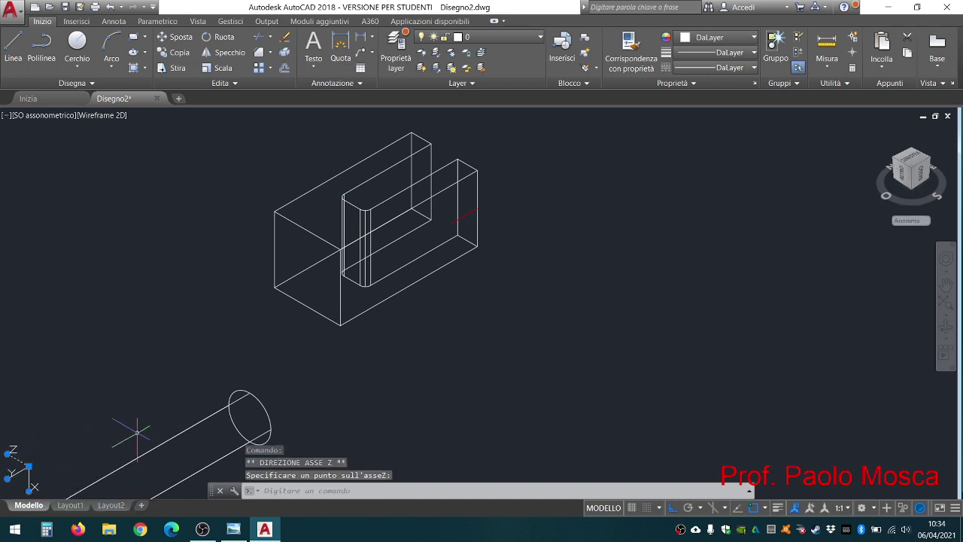
key(Escape)
key(Escape)
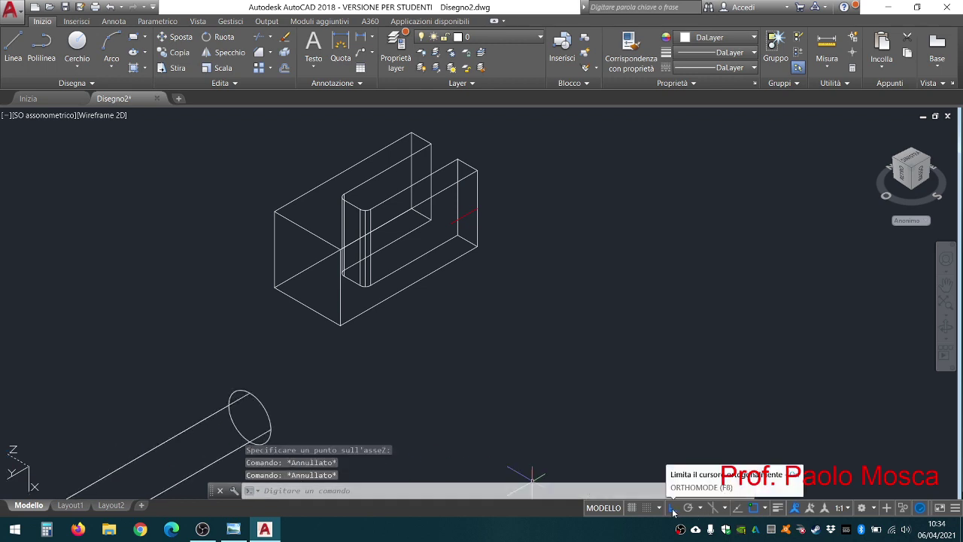
key(Escape)
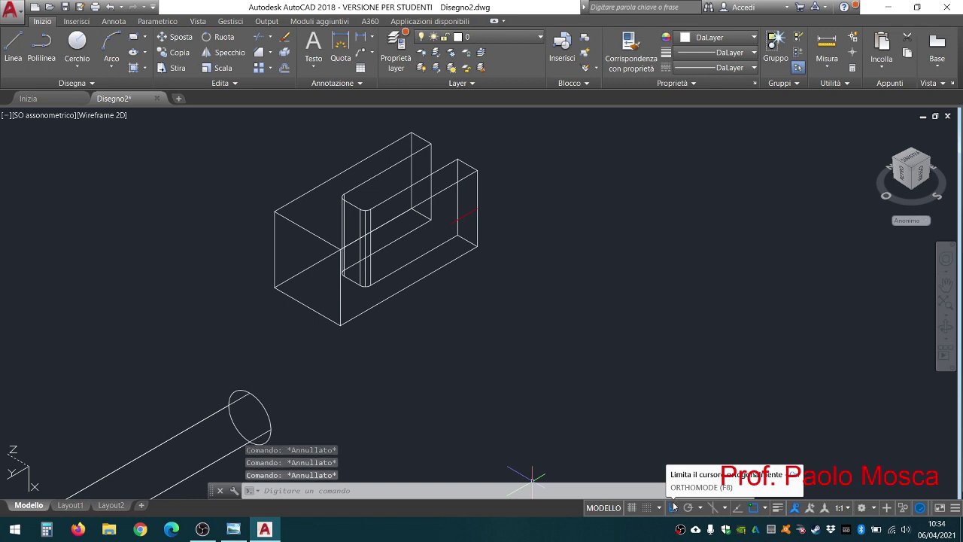
- Create a diameter-10 cylinder at the guide line through the block, then erase the red line
text(cil)
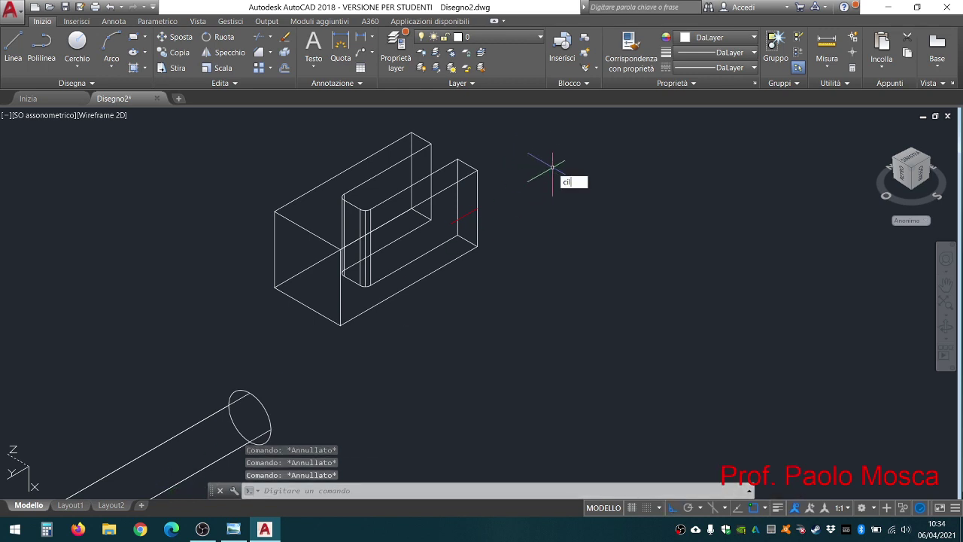
key(Return)
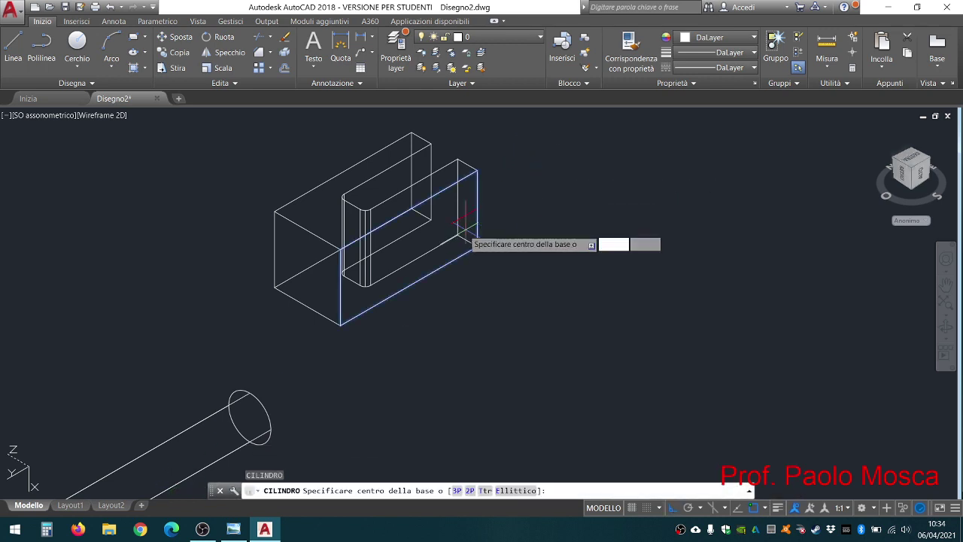
click(452, 225)
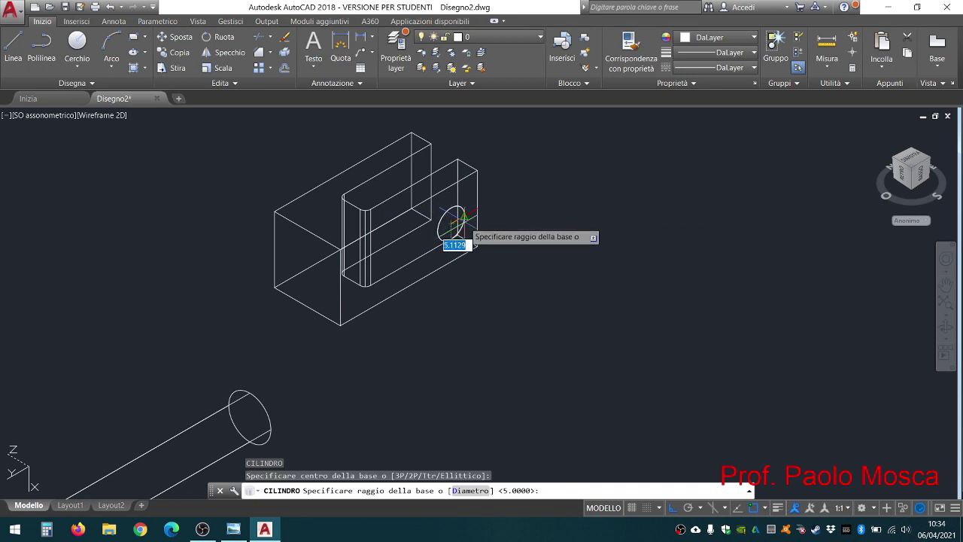
text(D)
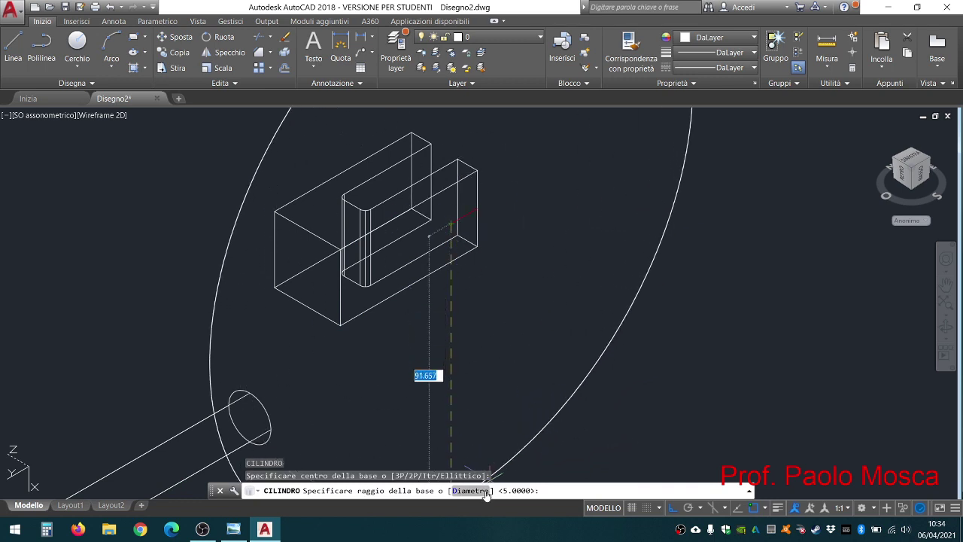
key(Return)
text(10)
key(Return)
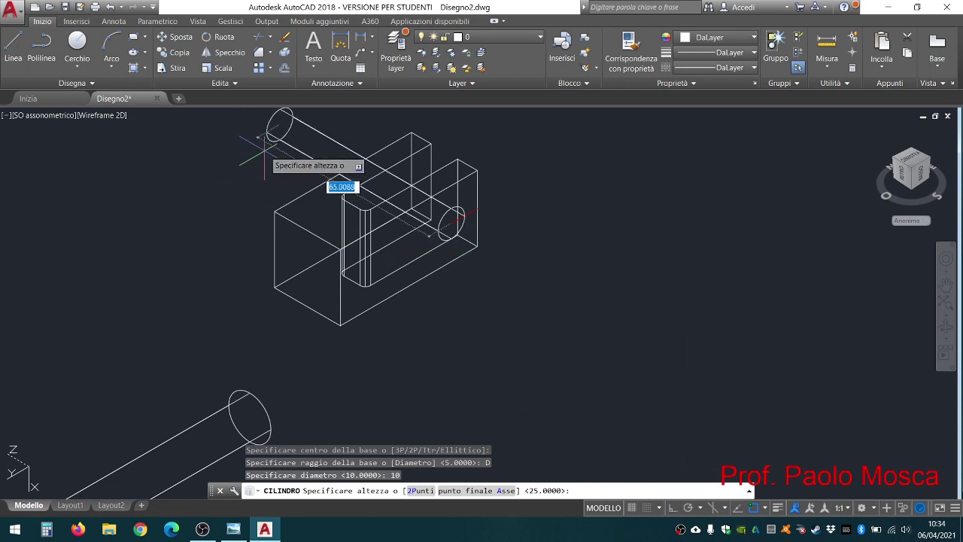
click(264, 156)
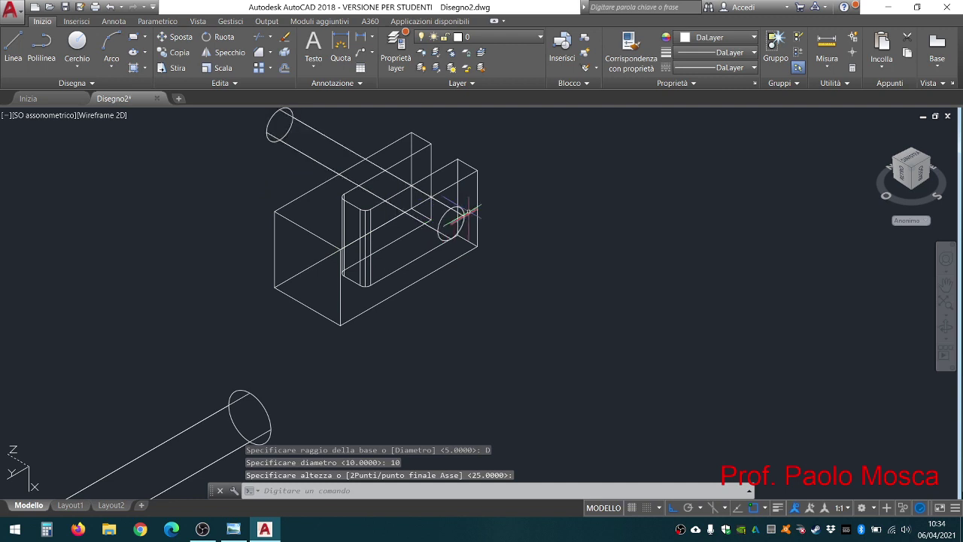
click(467, 213)
key(Delete)
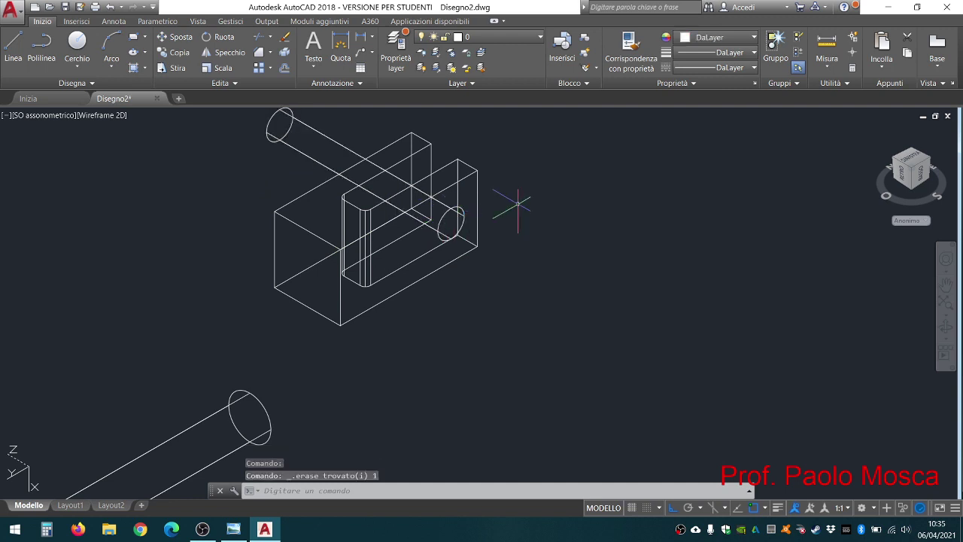
- Subtract the Ø10 cylinder from the clevis block to form the pin holes, then view the reference drawing
text(sot)
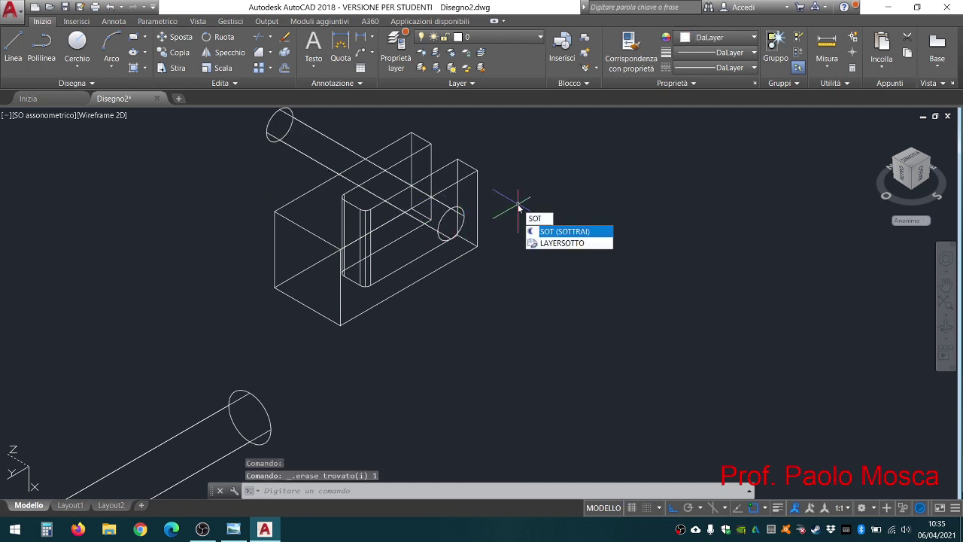
key(Return)
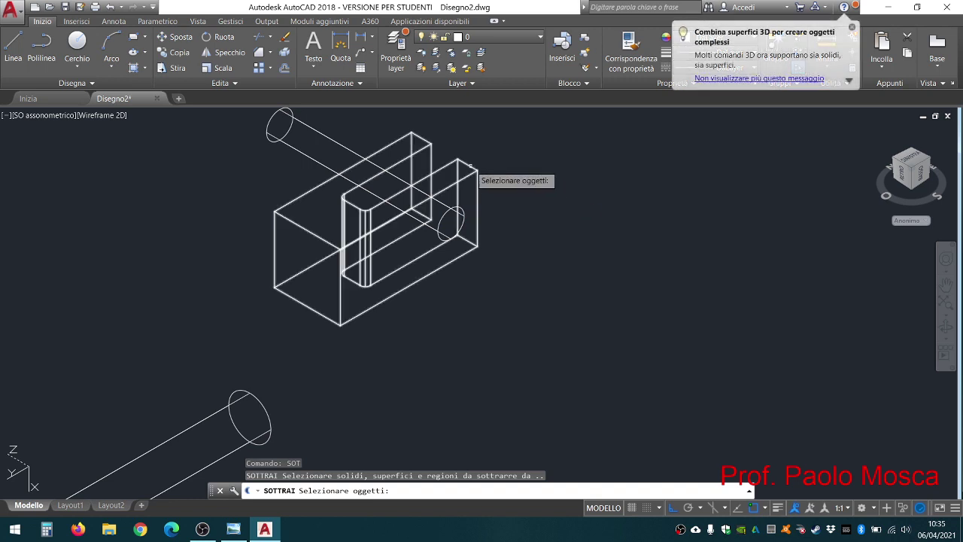
click(471, 166)
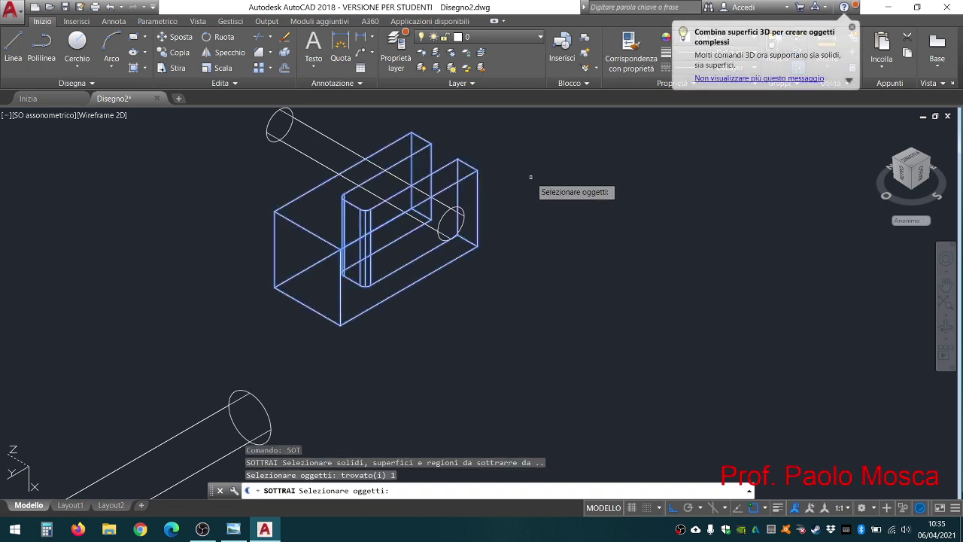
key(Return)
click(467, 214)
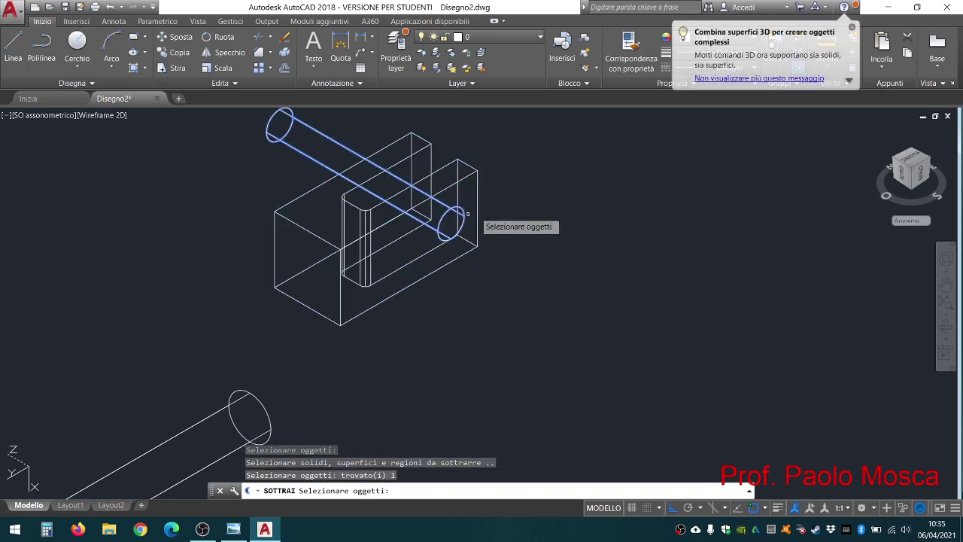
key(Return)
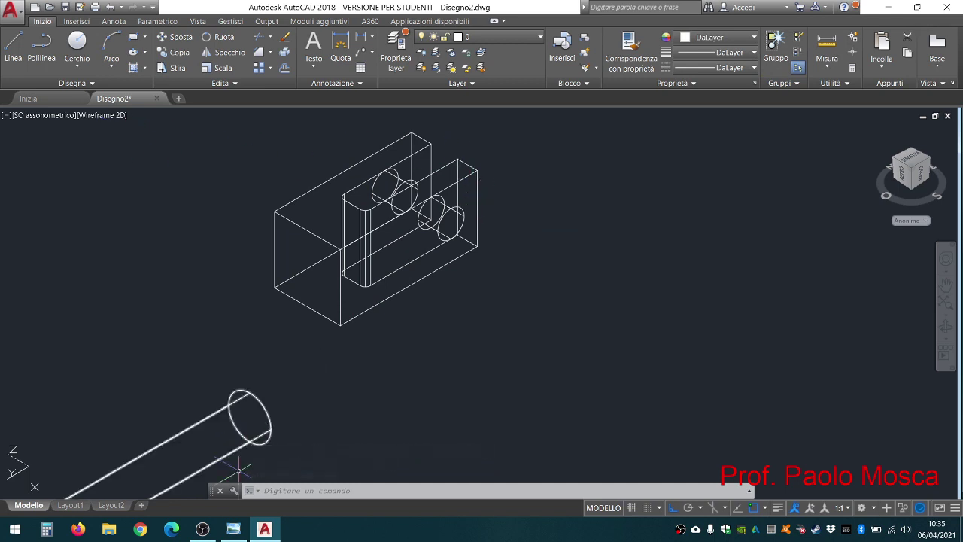
click(234, 529)
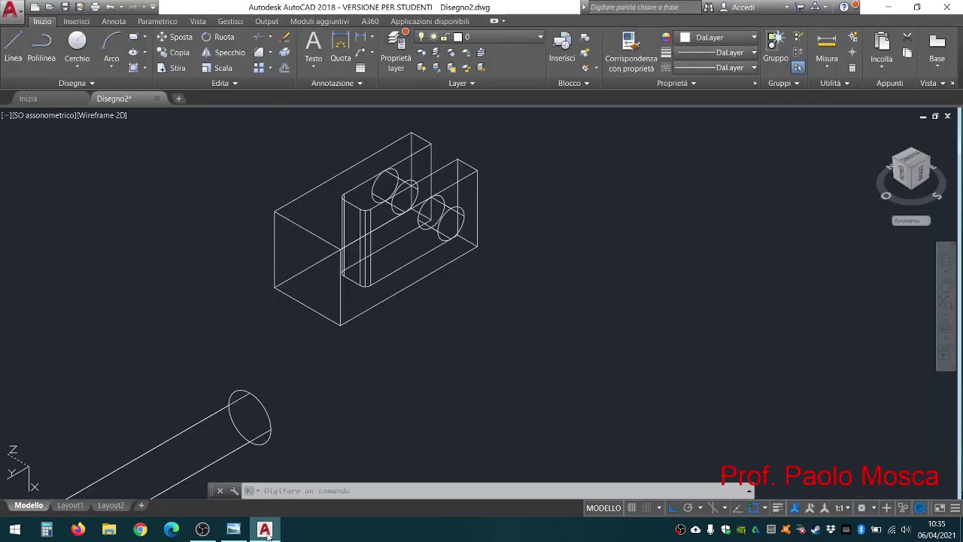
- Switch back to AutoCAD showing the pin-holed clevis block beside the solid rod
click(264, 529)
text(RACC)
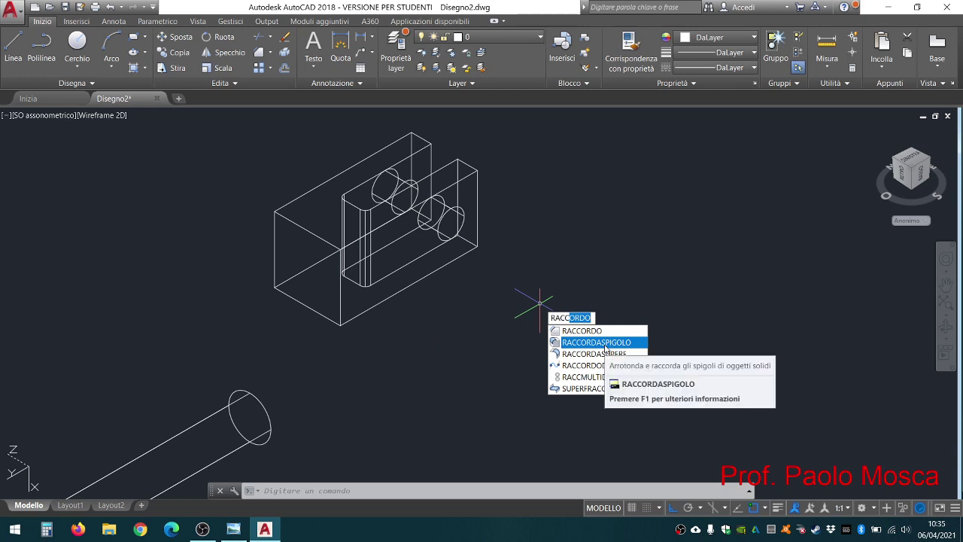
- Fillet the four outer clevis prong end edges with radius 10 using RACCORDASPIGOLO
click(606, 347)
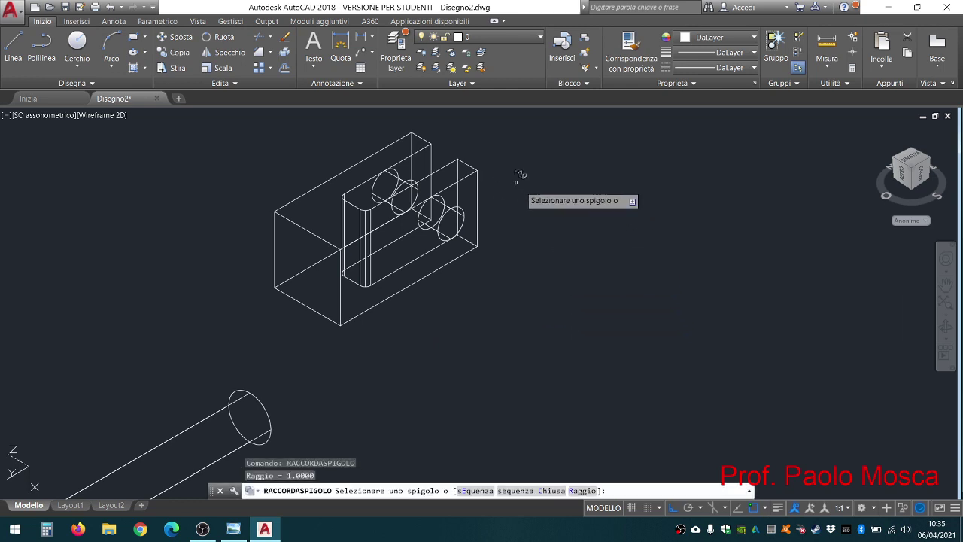
click(577, 492)
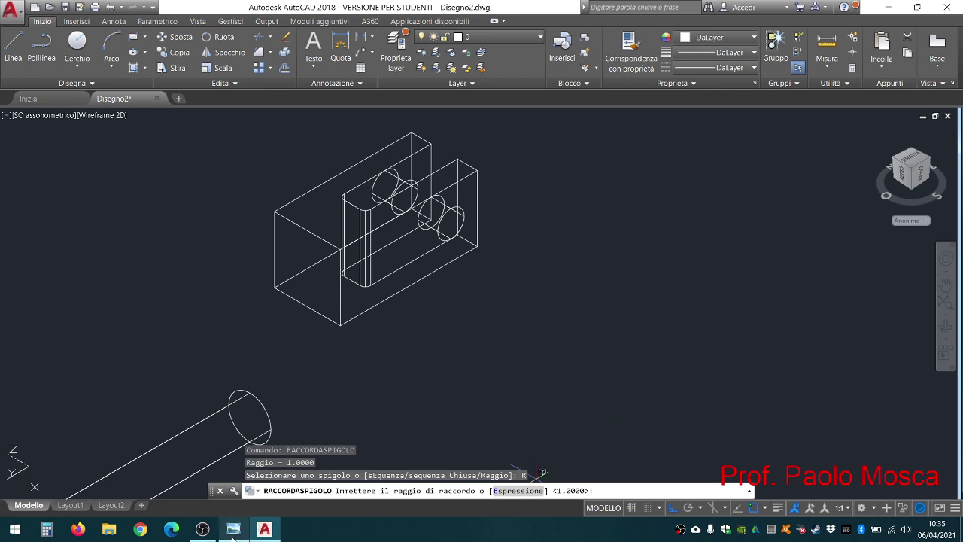
click(233, 529)
click(264, 529)
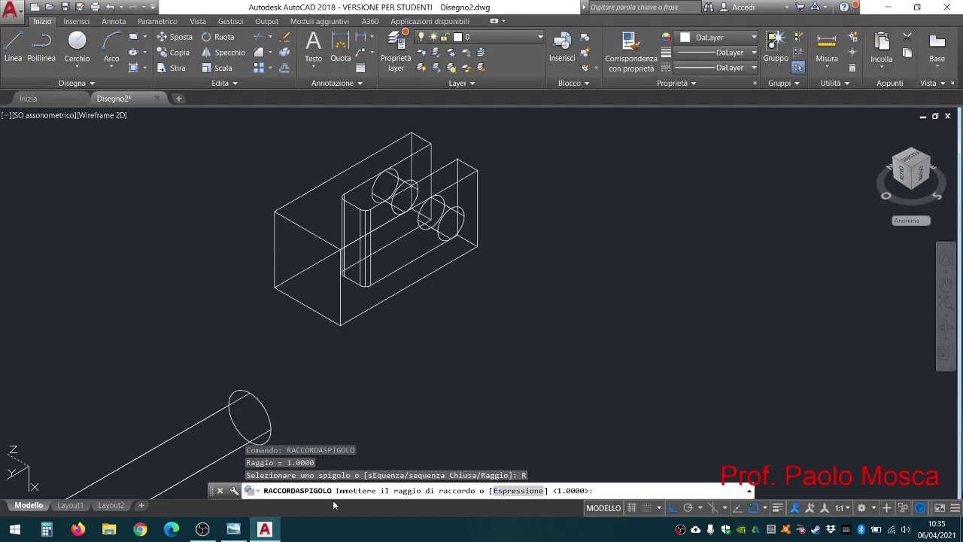
text(10)
key(Return)
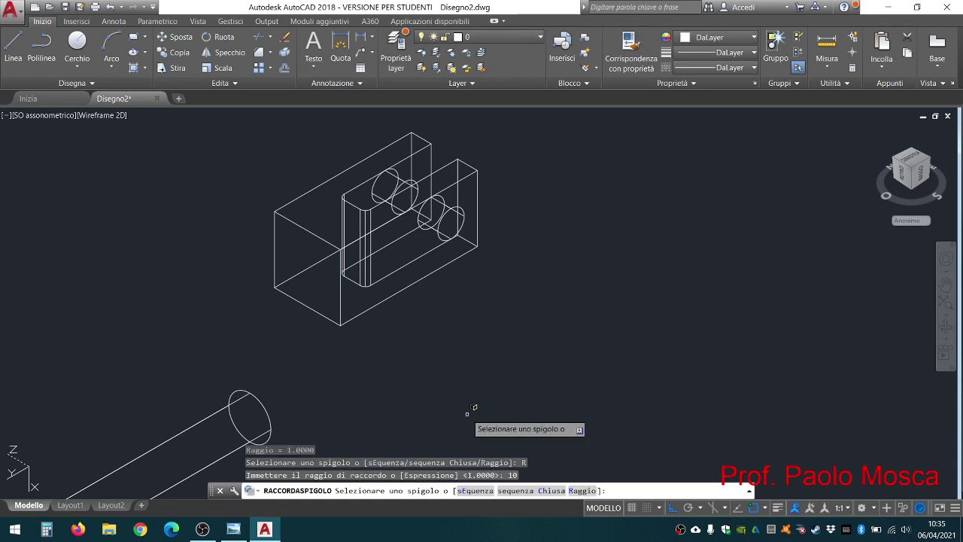
click(429, 137)
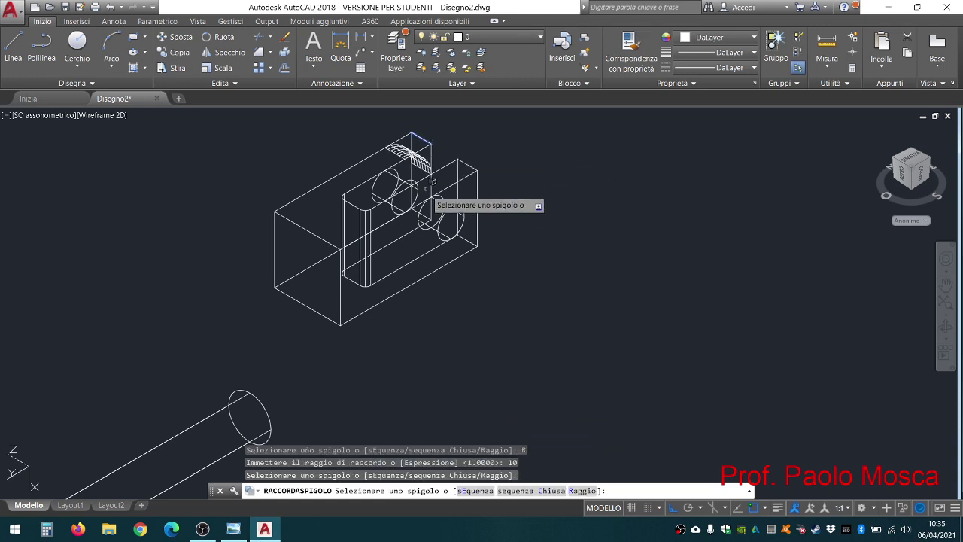
click(431, 209)
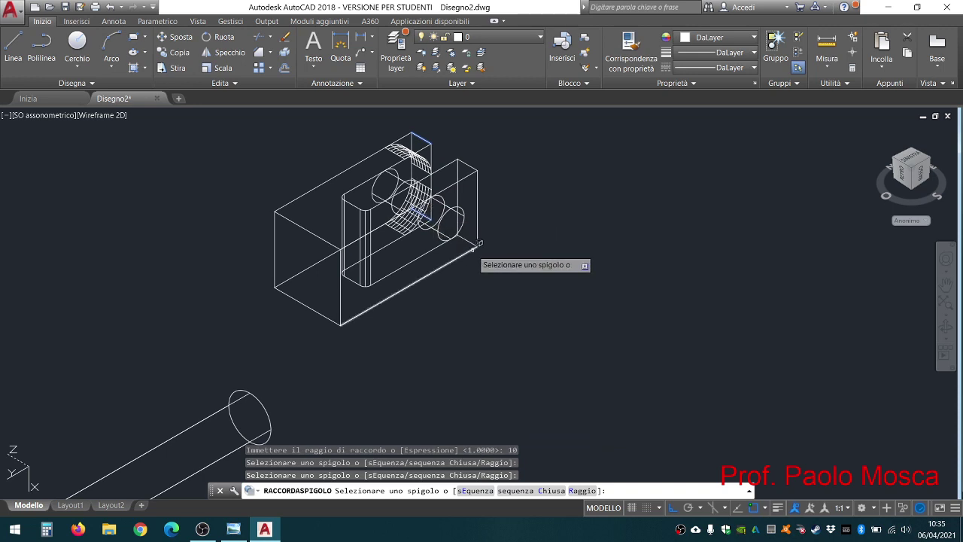
click(477, 234)
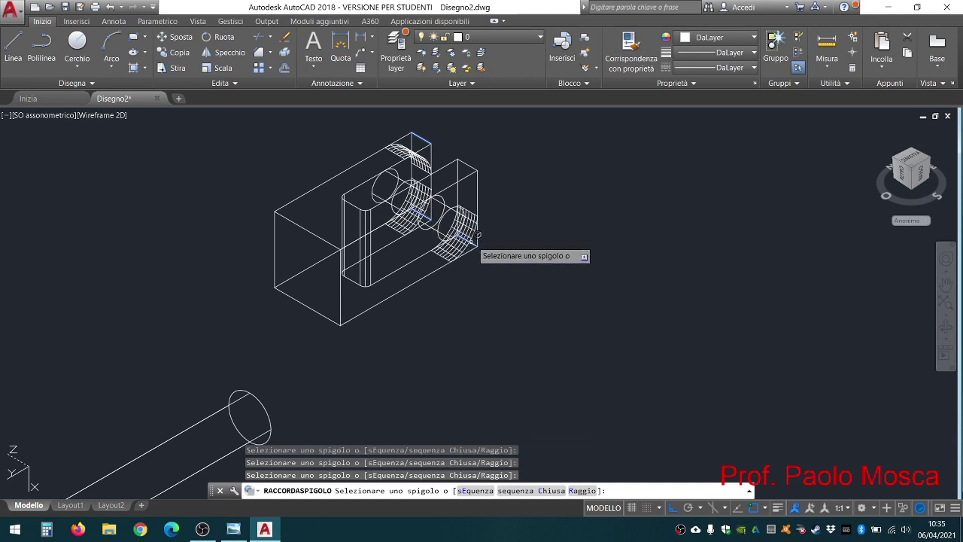
click(472, 164)
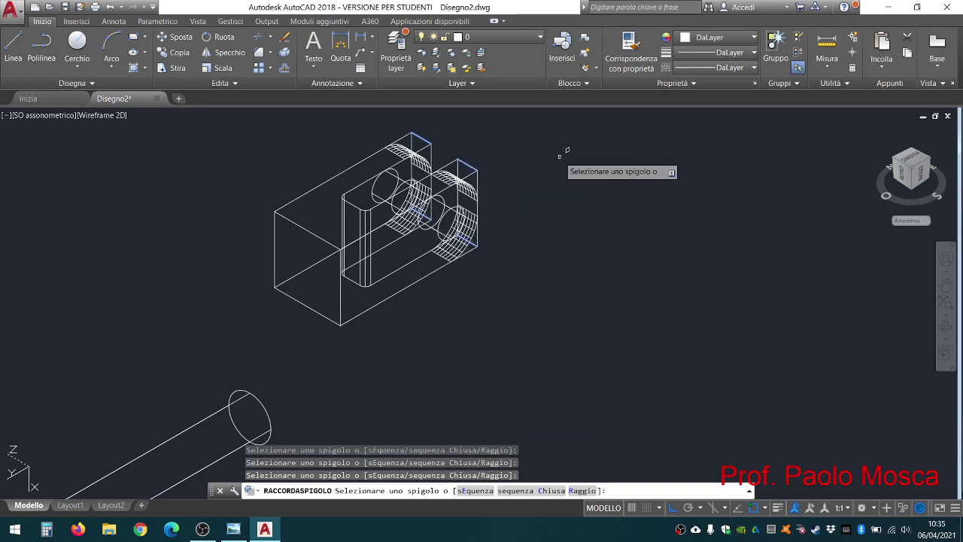
key(Return)
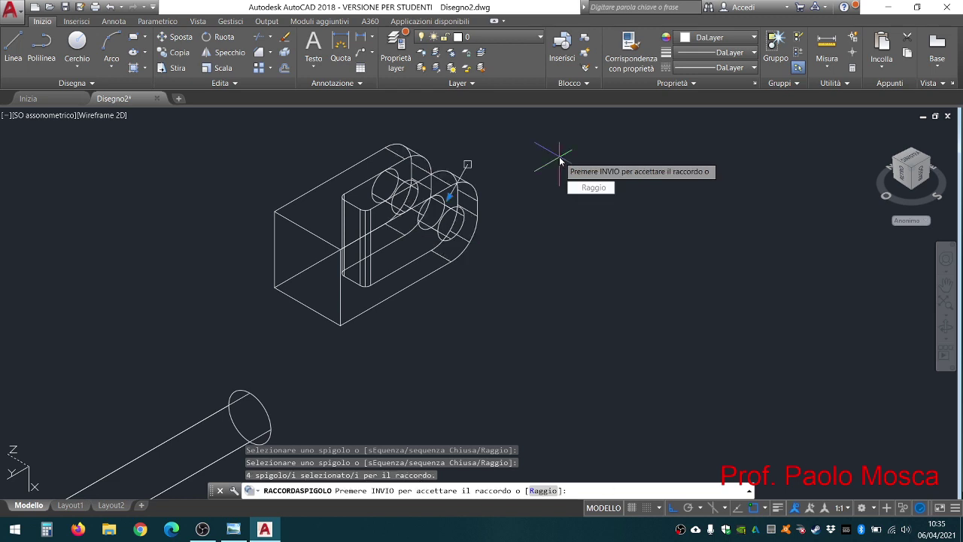
key(Return)
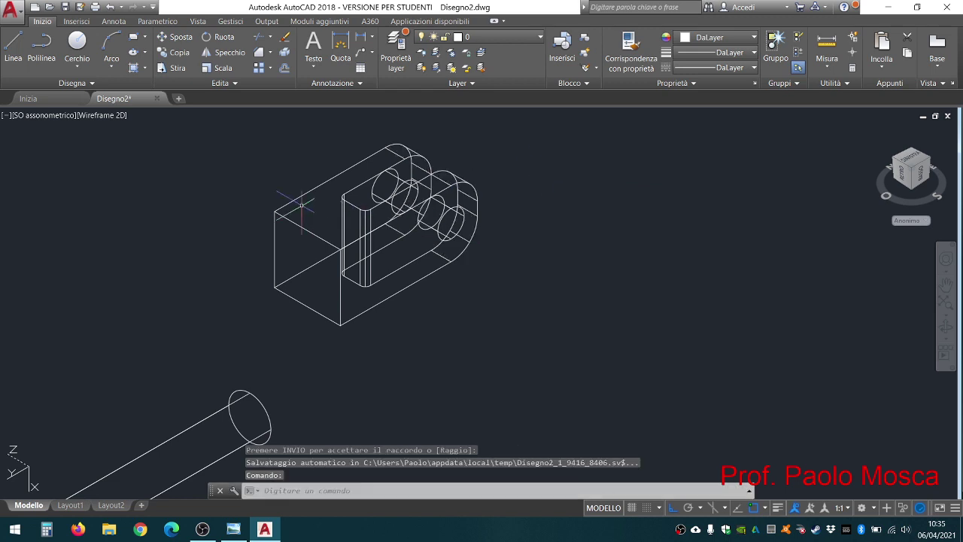
scroll(302, 204, down, 2)
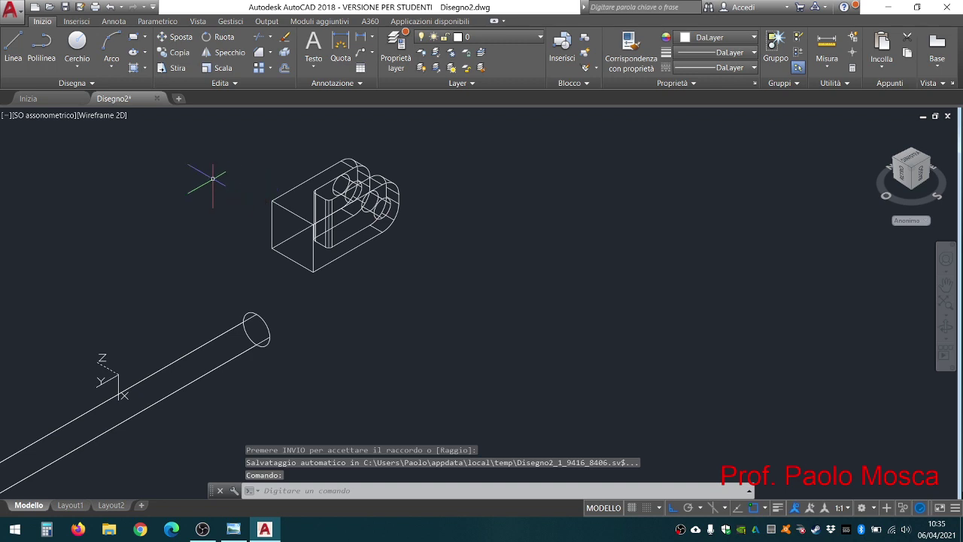
- Set the viewport to the Realistico visual style and zoom out to show the whole shaft
click(101, 118)
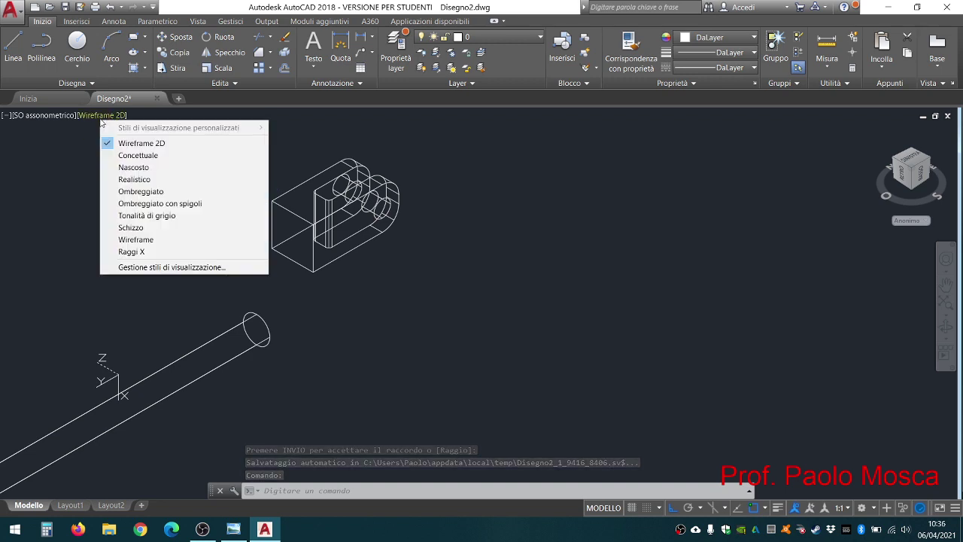
click(135, 179)
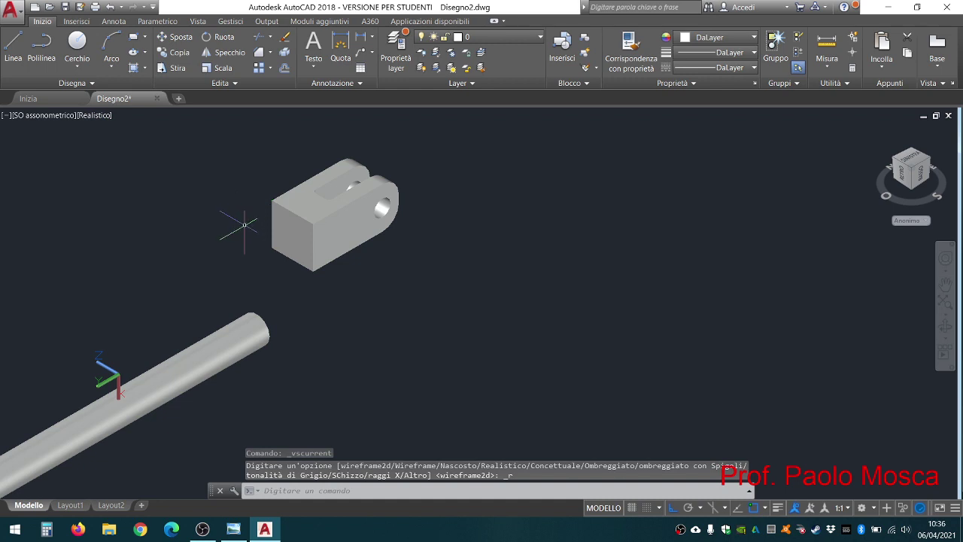
scroll(244, 224, down, 2)
mouse_move(209, 252)
middle_down()
mouse_move(393, 218)
mouse_move(376, 234)
middle_up()
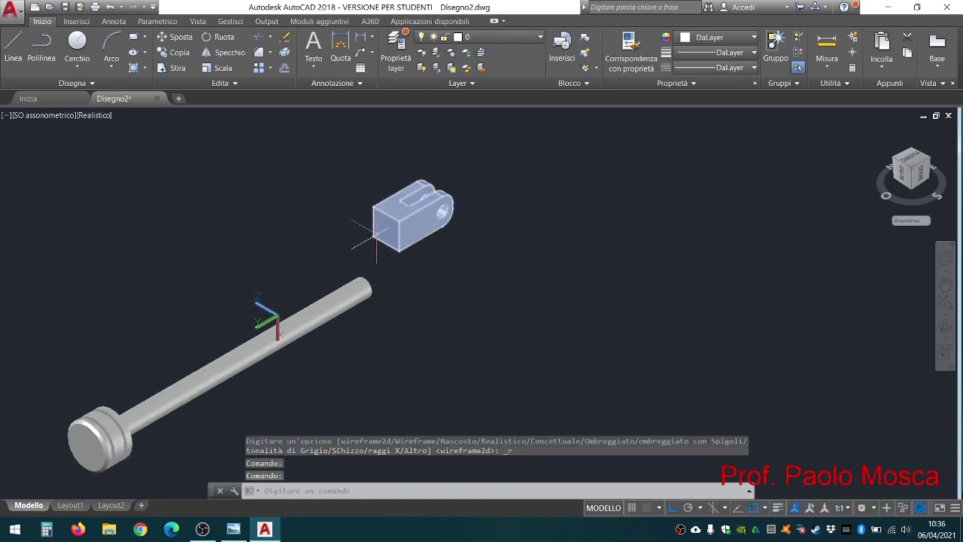
- Return to the Wireframe 2D visual style and make red the current colour
click(91, 115)
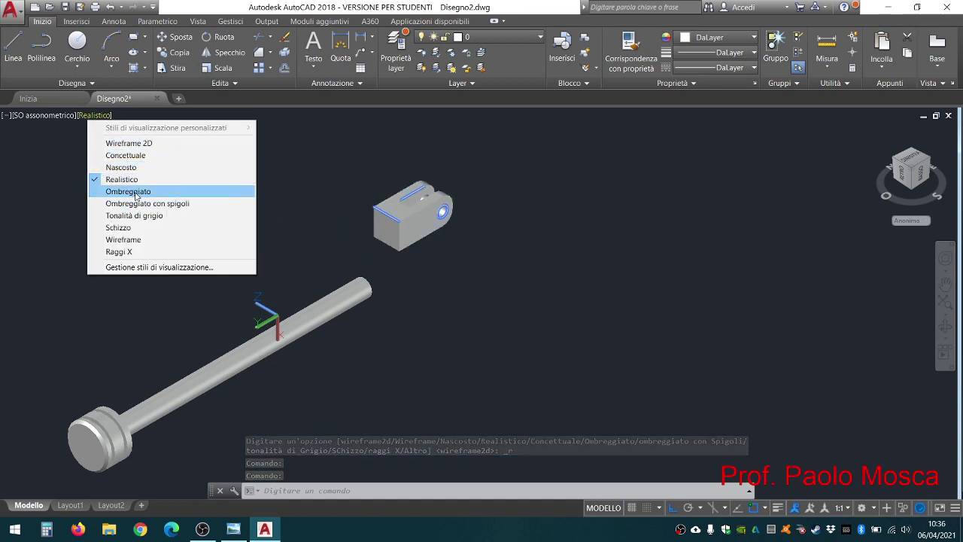
click(139, 143)
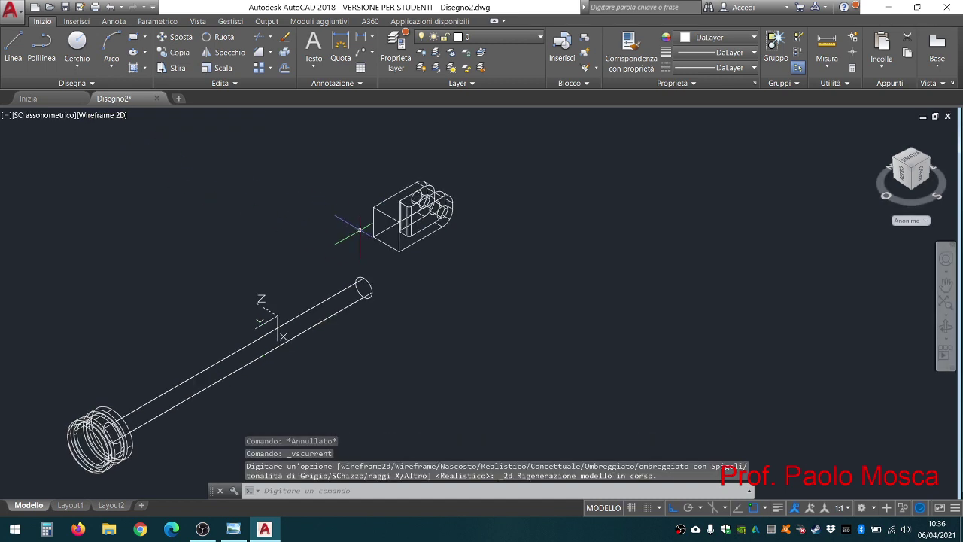
click(721, 37)
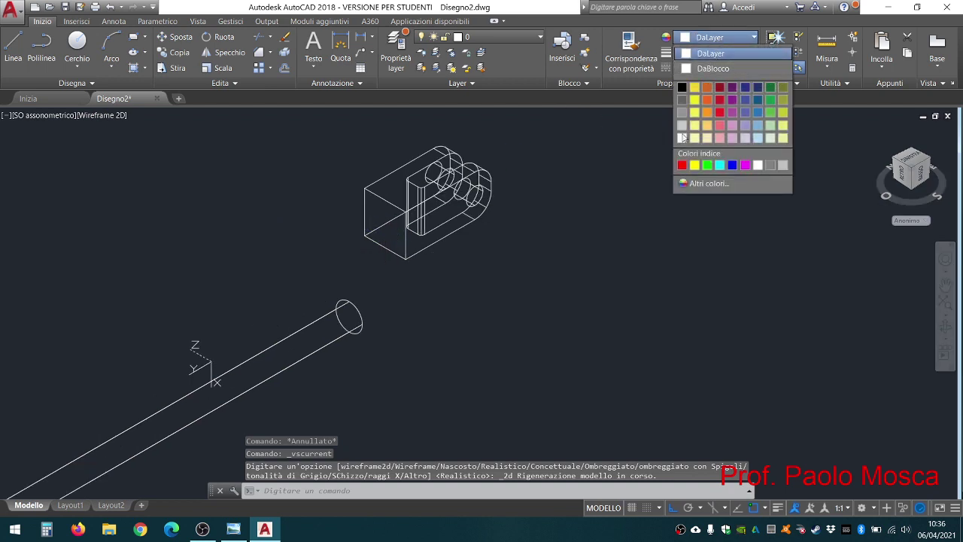
click(682, 165)
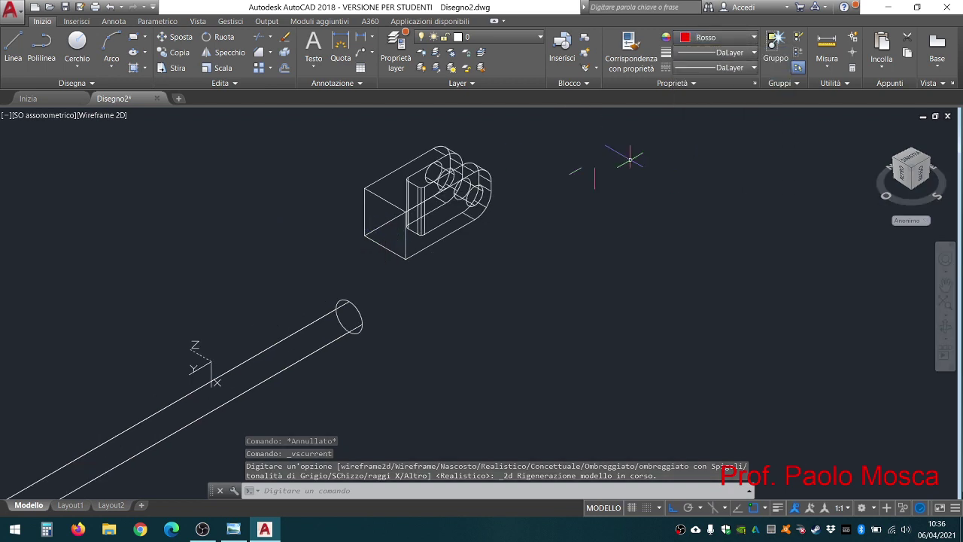
- Draw red guide lines on the shaft end and clevis block edge, then select the clevis solid
click(13, 49)
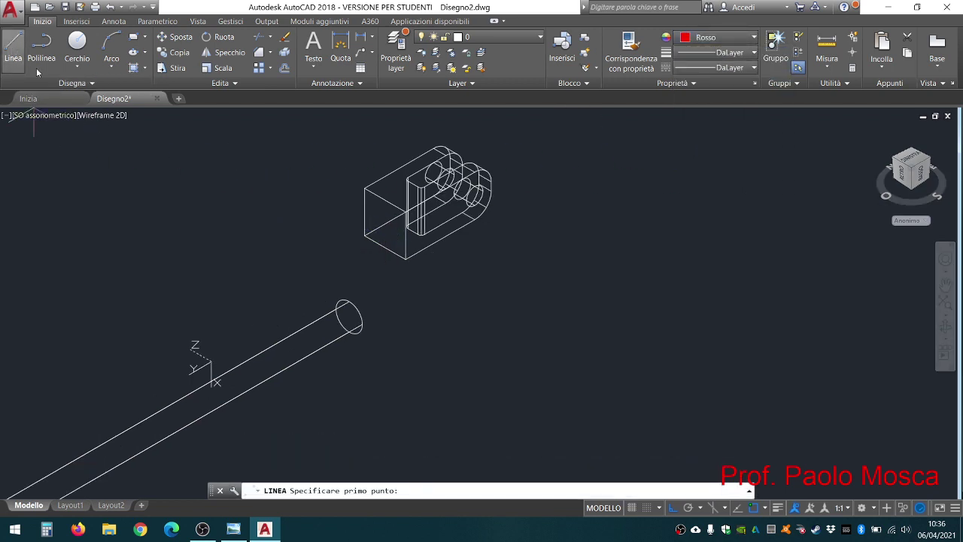
click(349, 302)
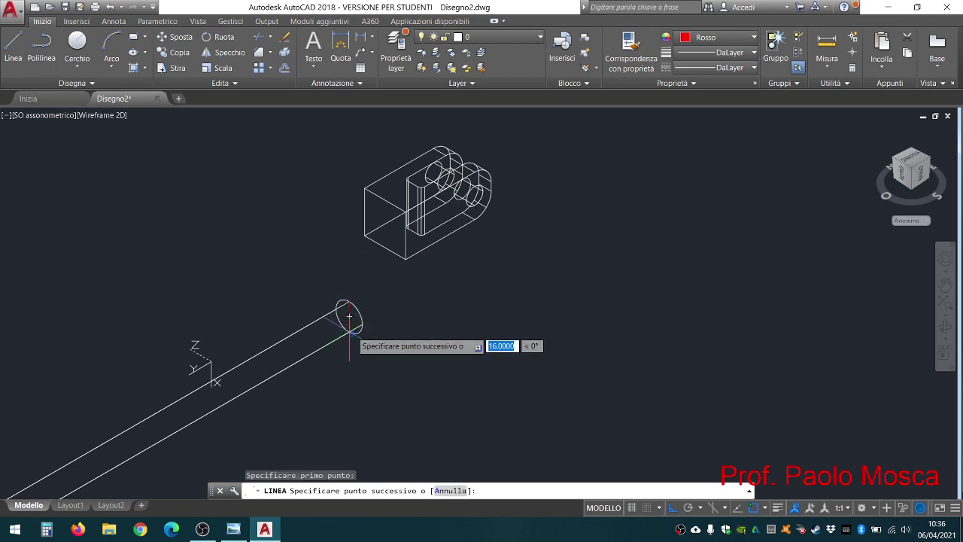
key(Return)
key(Return)
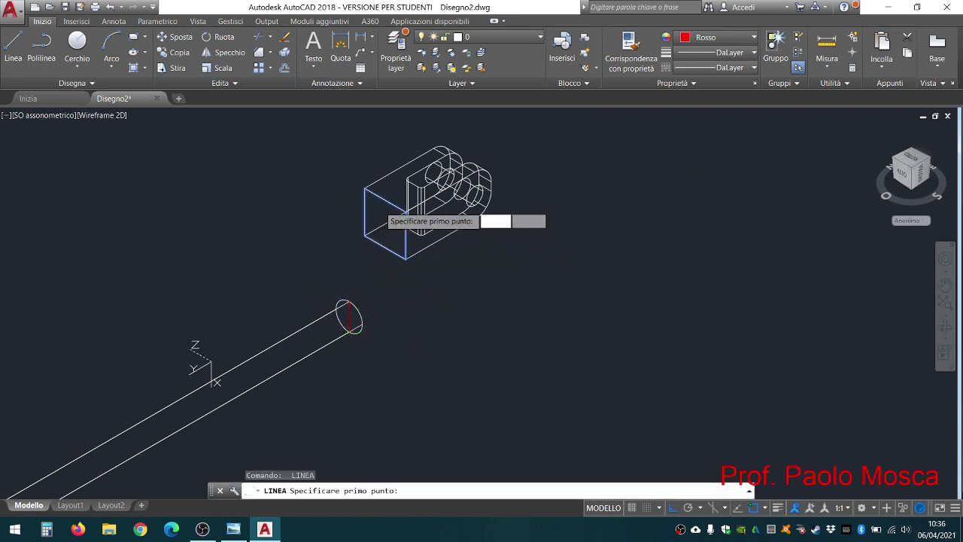
click(384, 200)
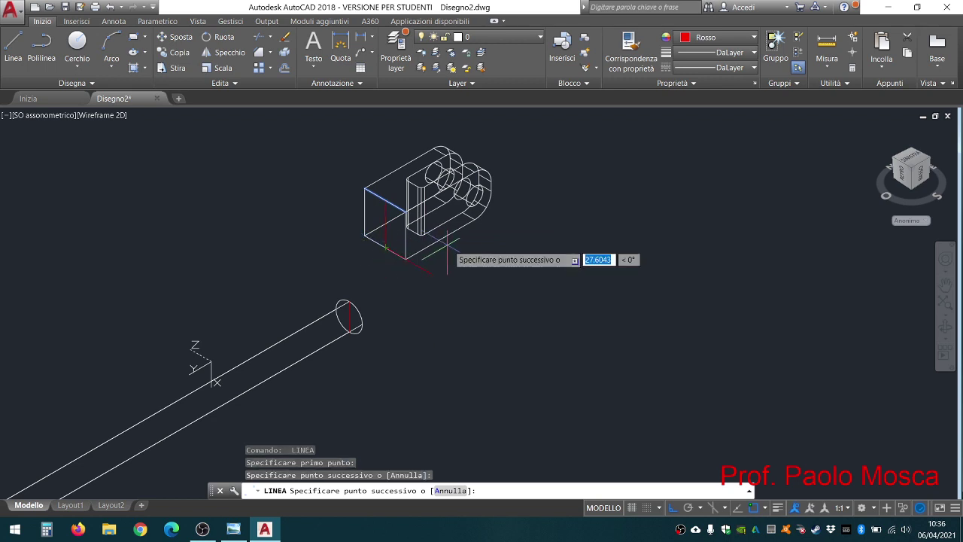
key(Escape)
key(Escape)
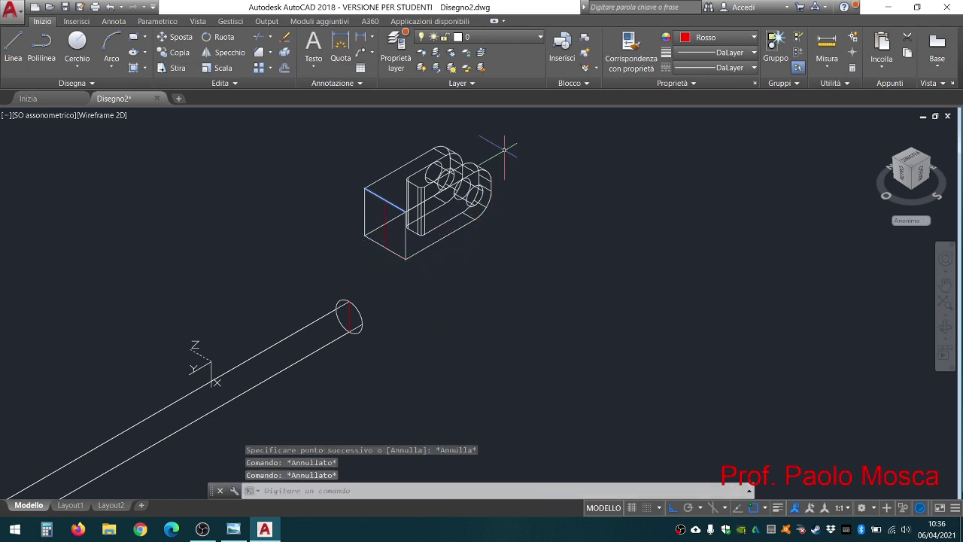
click(504, 150)
click(447, 206)
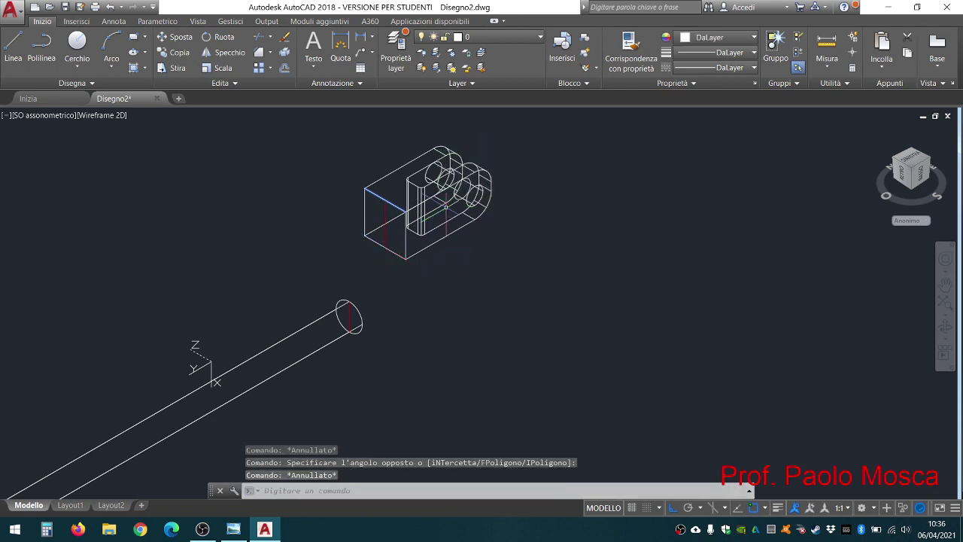
click(427, 223)
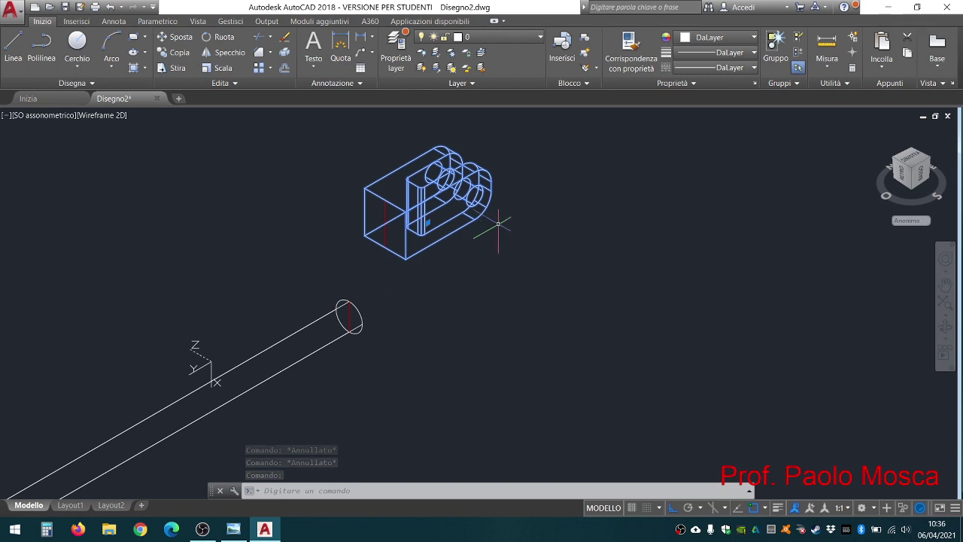
- Move the clevis block from its hole centre onto the end of the shaft
right_click(541, 176)
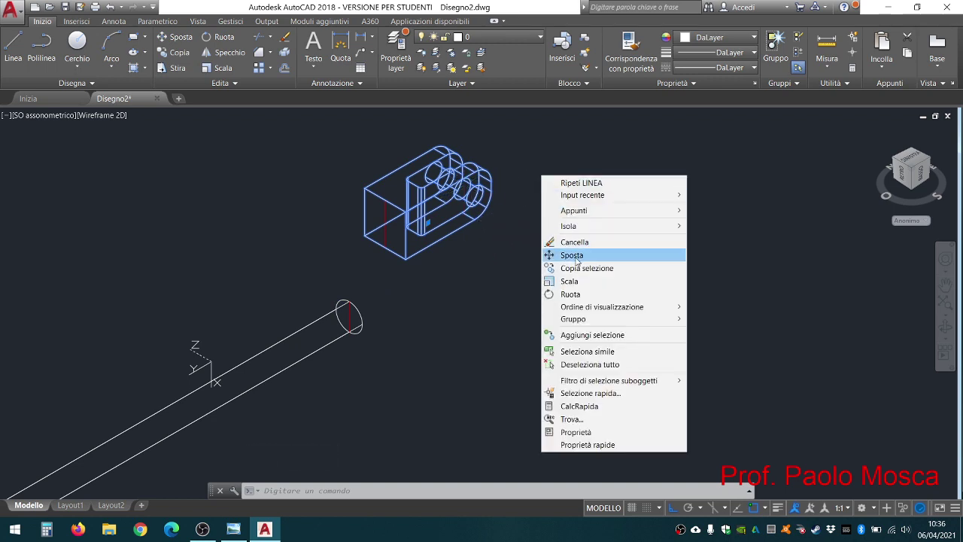
click(576, 259)
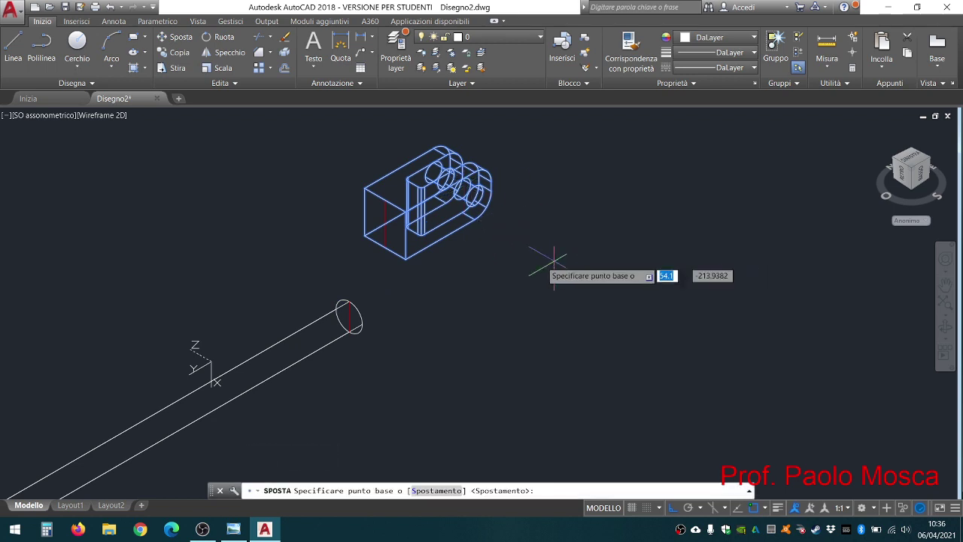
click(385, 224)
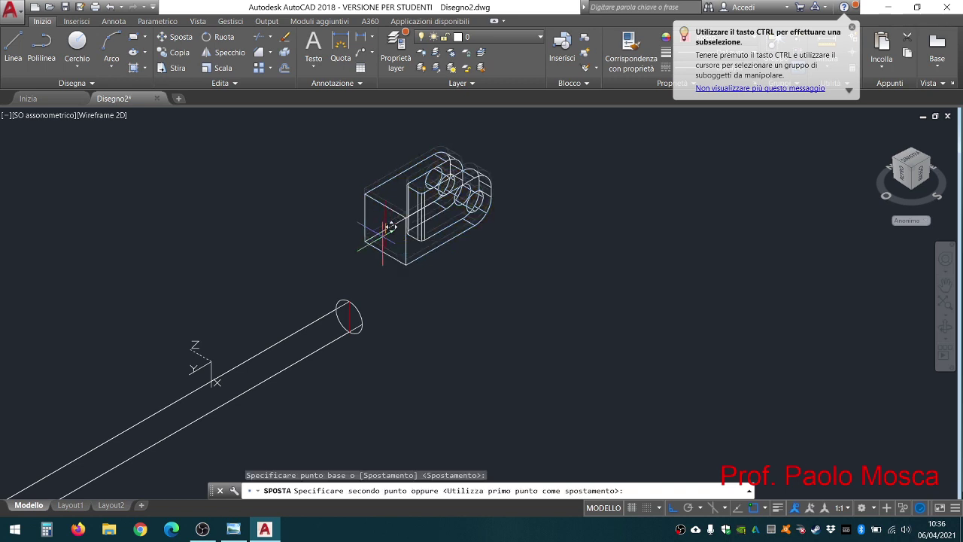
click(349, 315)
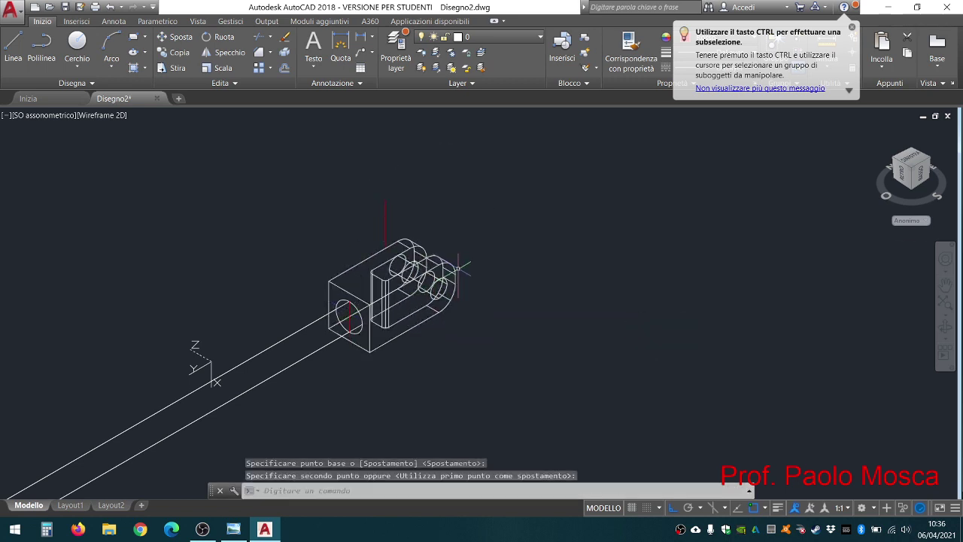
- Delete the leftover vertical red guide line above the block
click(386, 211)
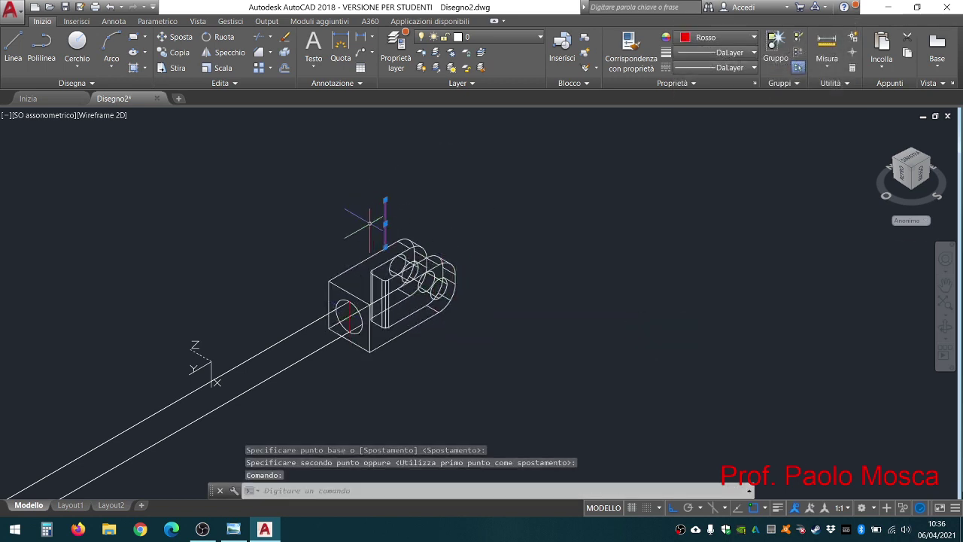
key(Delete)
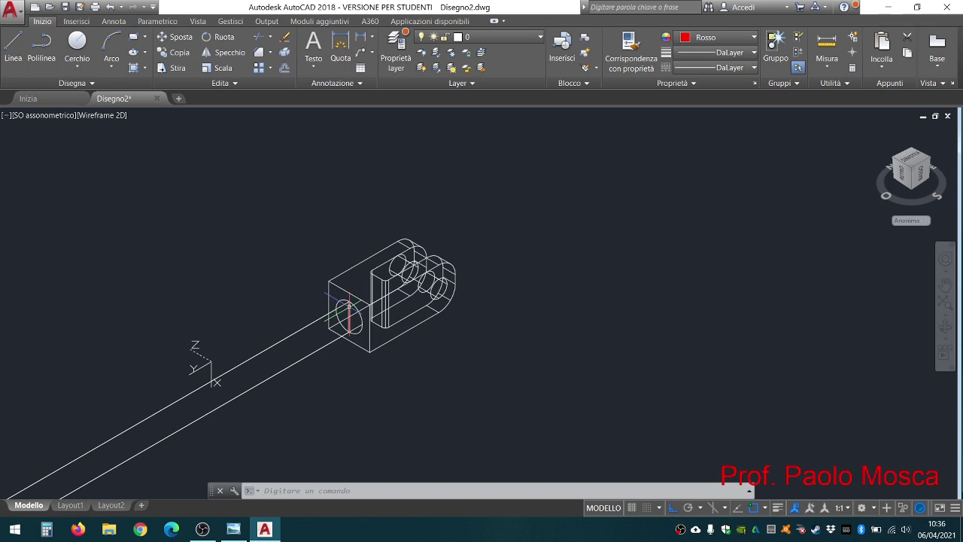
scroll(349, 308, up, 2)
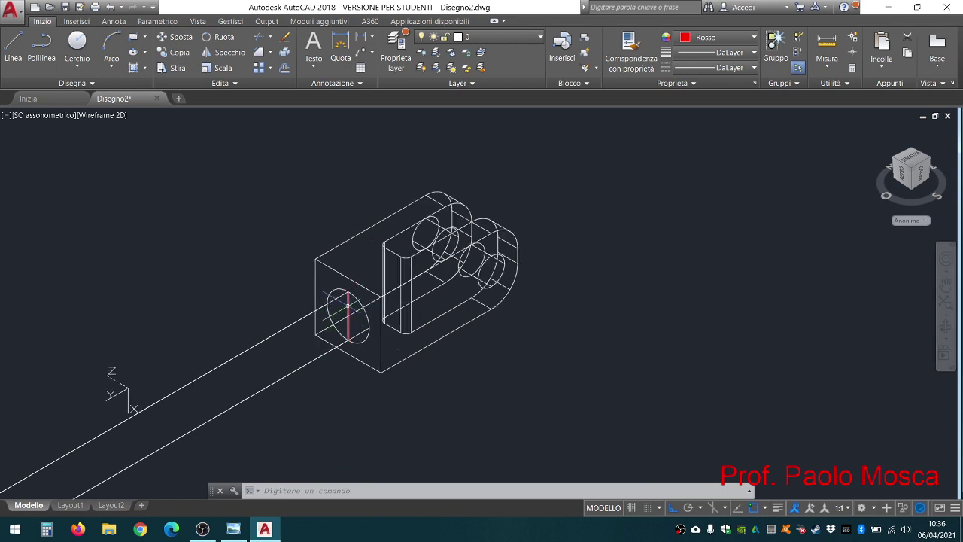
- Delete the red guide line inside the block's hole
click(348, 309)
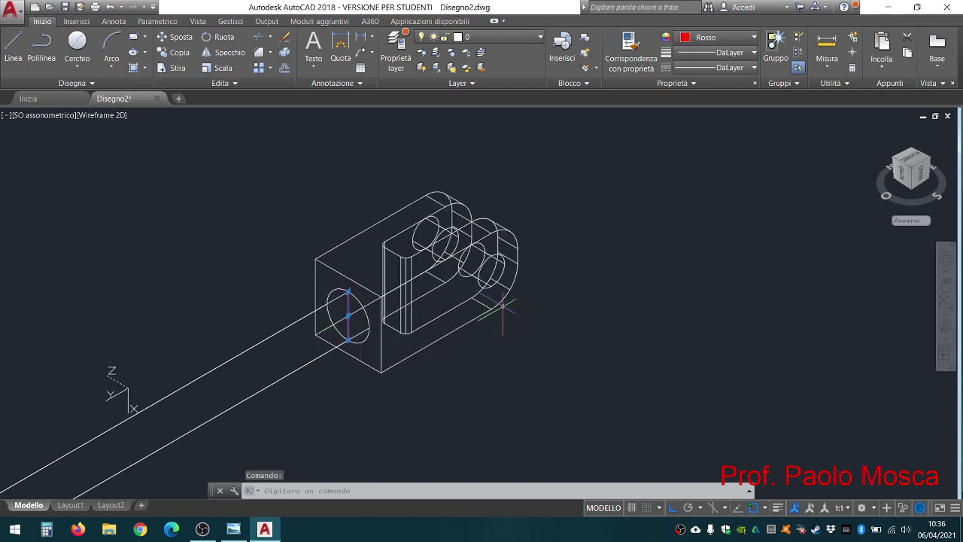
key(Delete)
scroll(499, 198, down, 4)
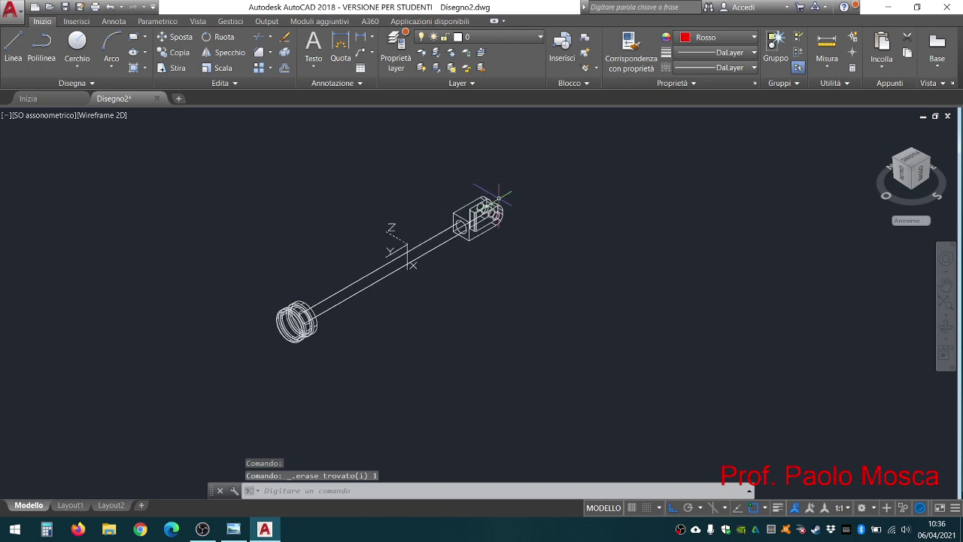
scroll(387, 263, up, 2)
text(u)
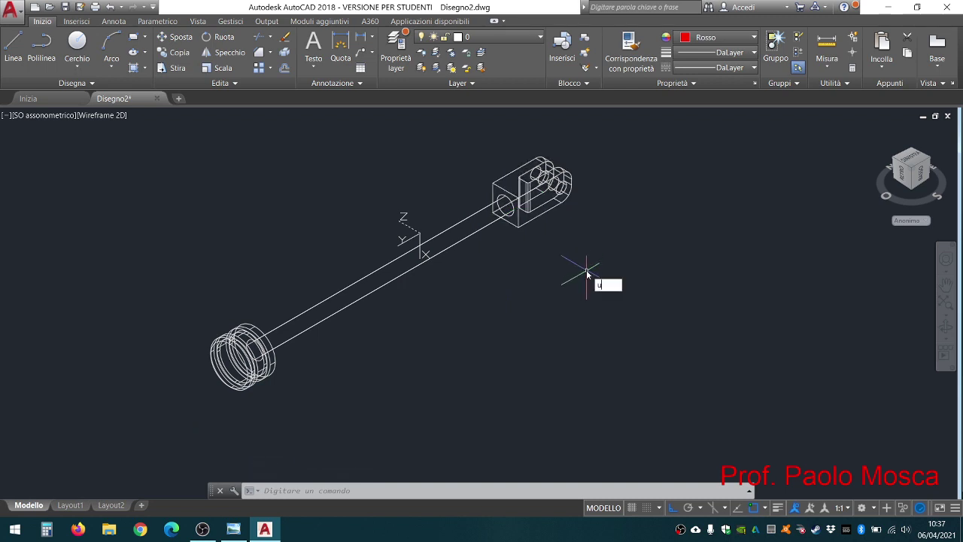
- Union the shaft and clevis block into one solid, then glance at the exercise drawing
text(nio)
key(Return)
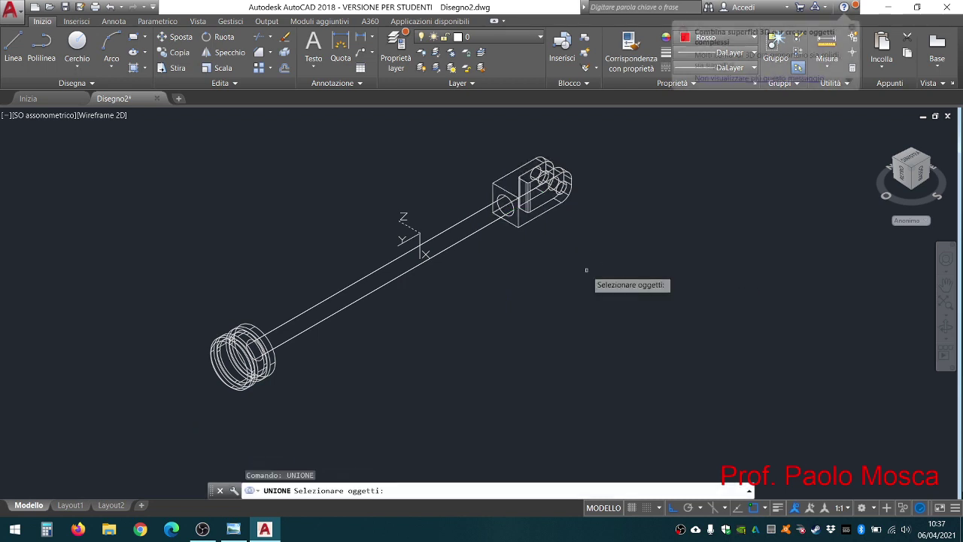
click(587, 159)
click(481, 257)
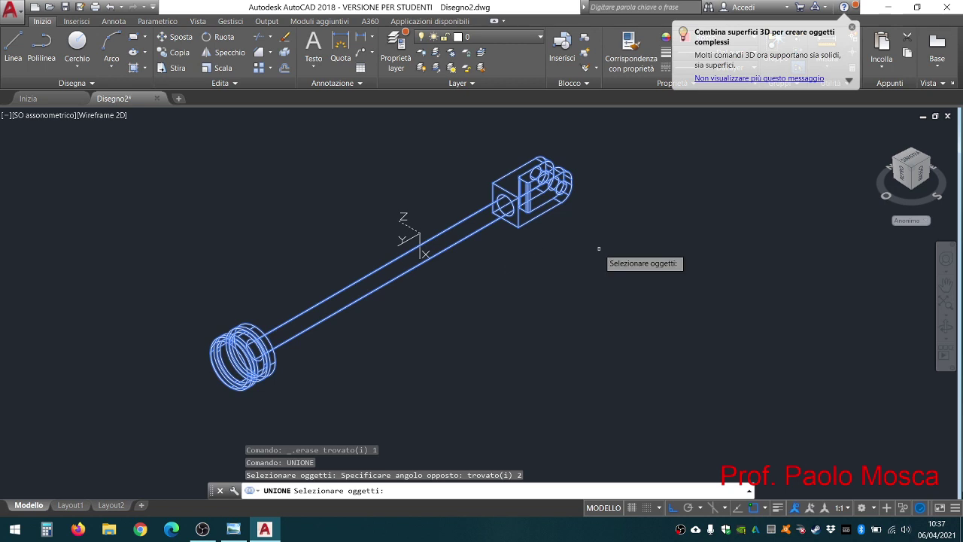
key(Return)
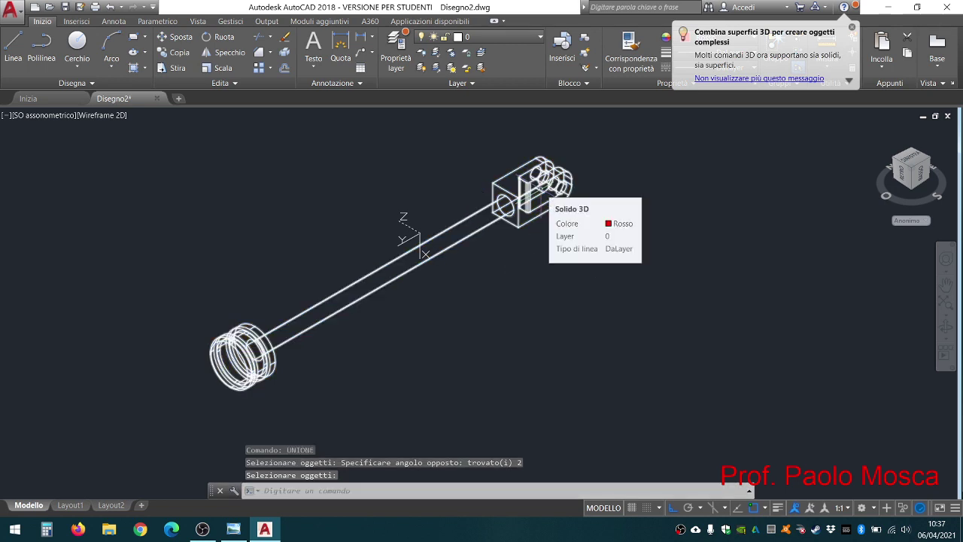
click(233, 529)
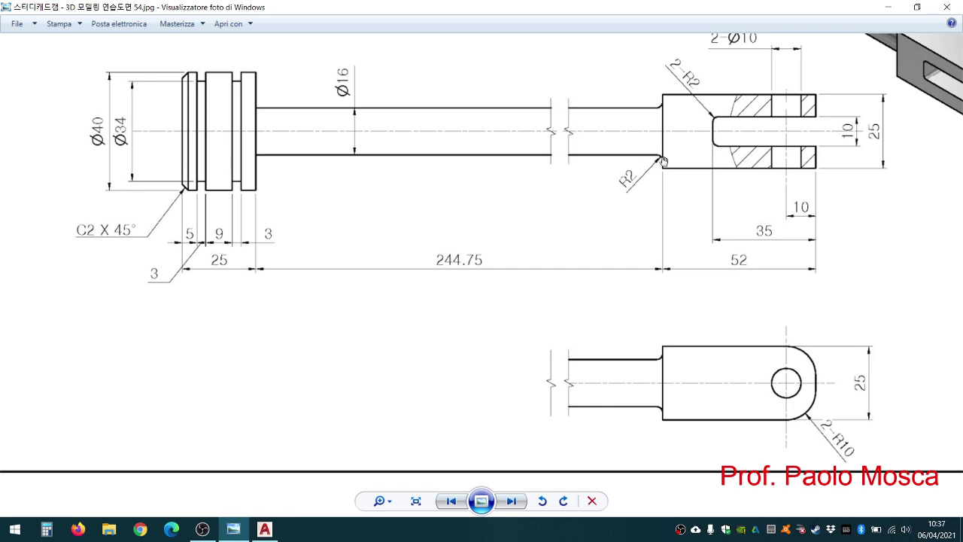
click(264, 529)
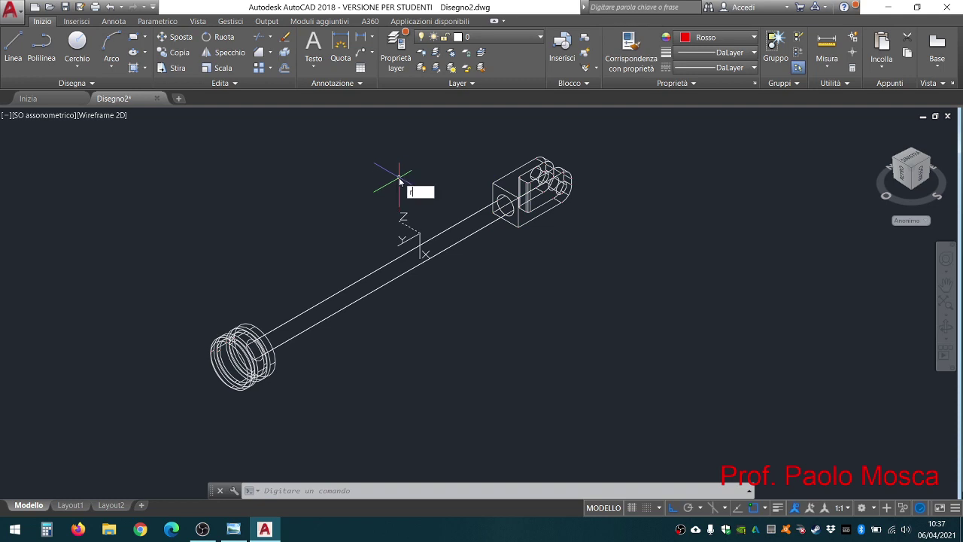
- Fillet the circular edge where the shaft meets the clevis block with radius 2
text(racc)
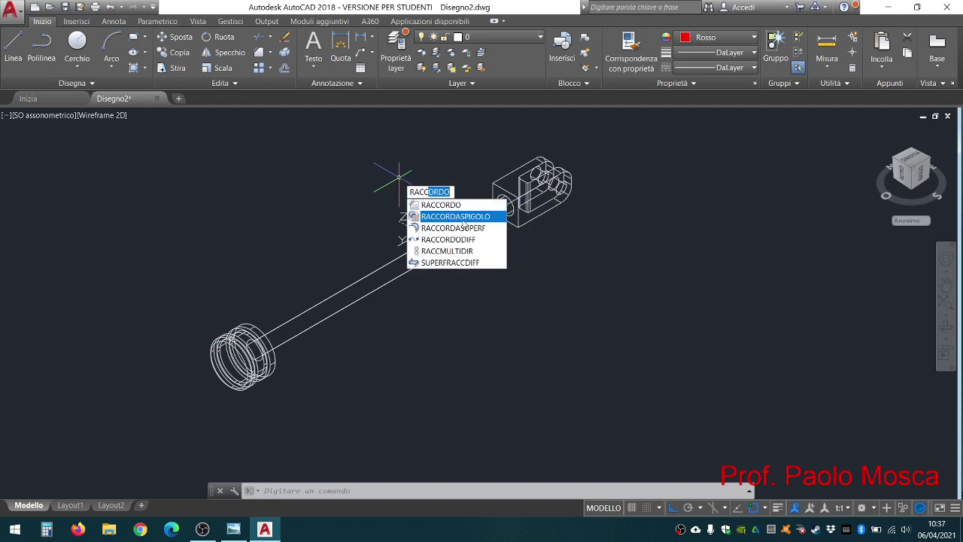
click(459, 218)
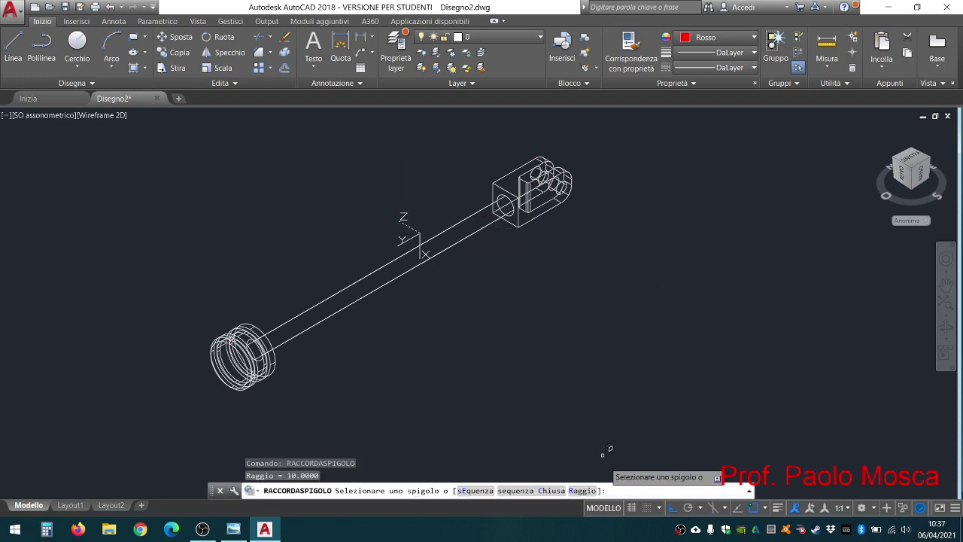
click(582, 491)
text(2)
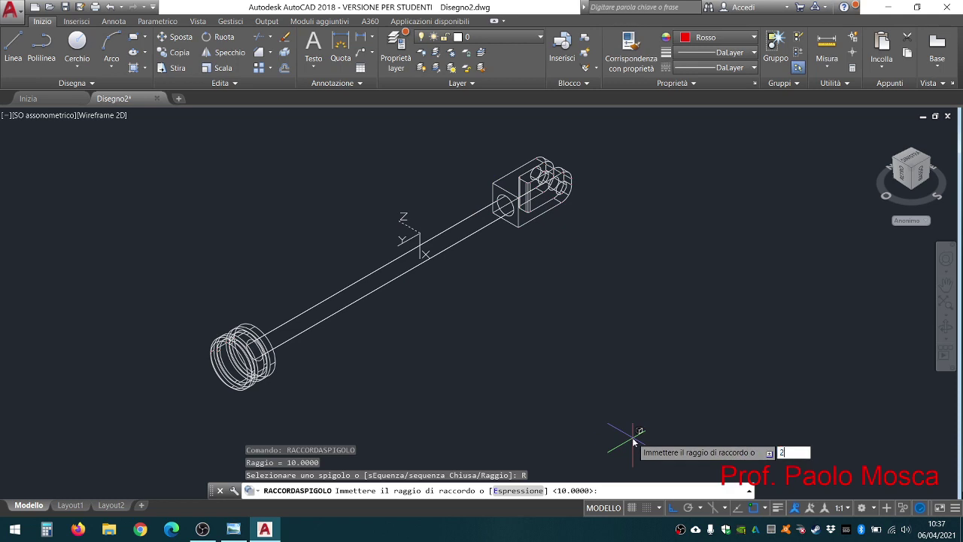
key(Return)
scroll(497, 218, up, 3)
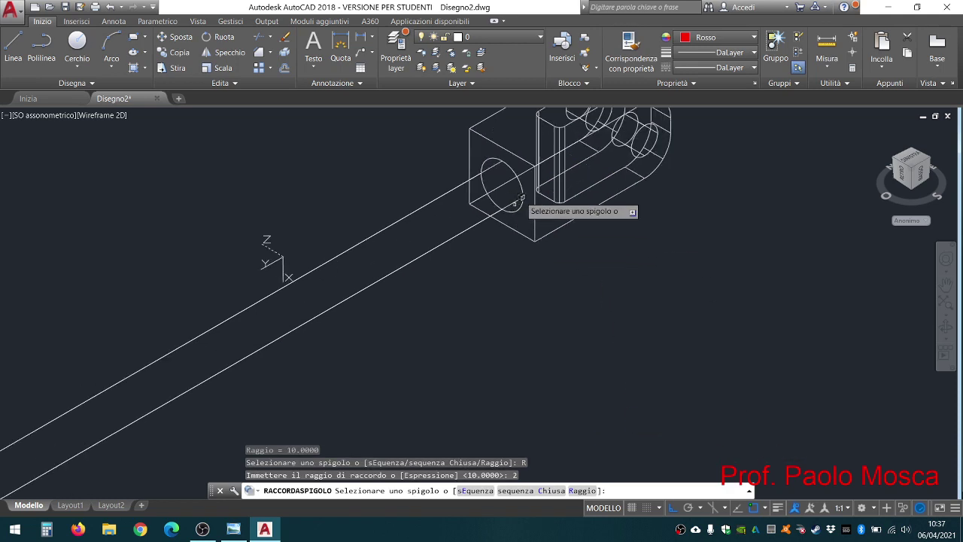
click(516, 167)
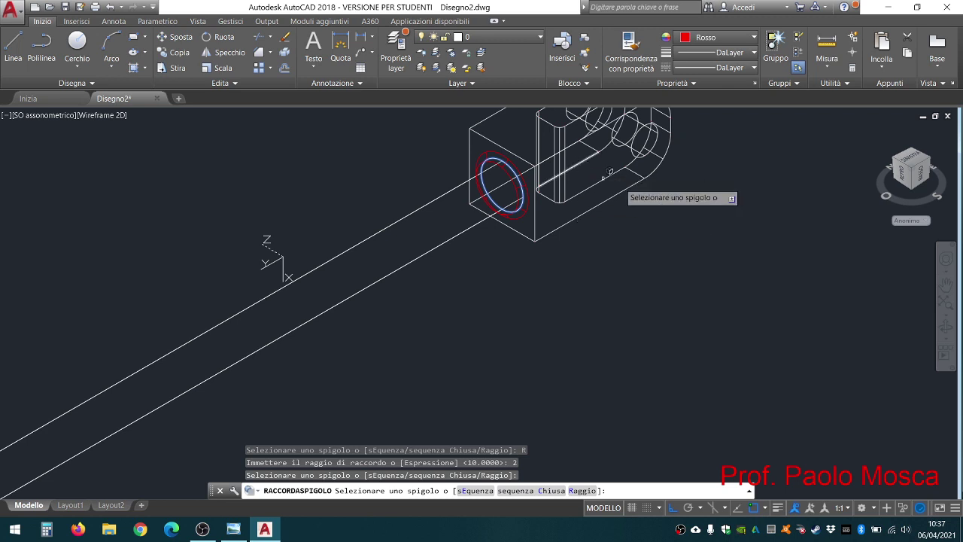
key(Return)
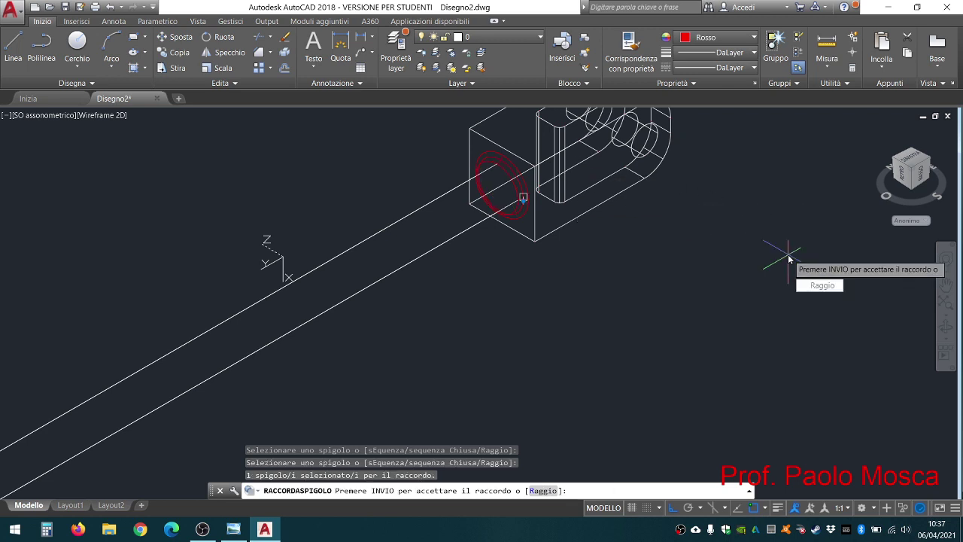
key(Return)
scroll(609, 243, down, 4)
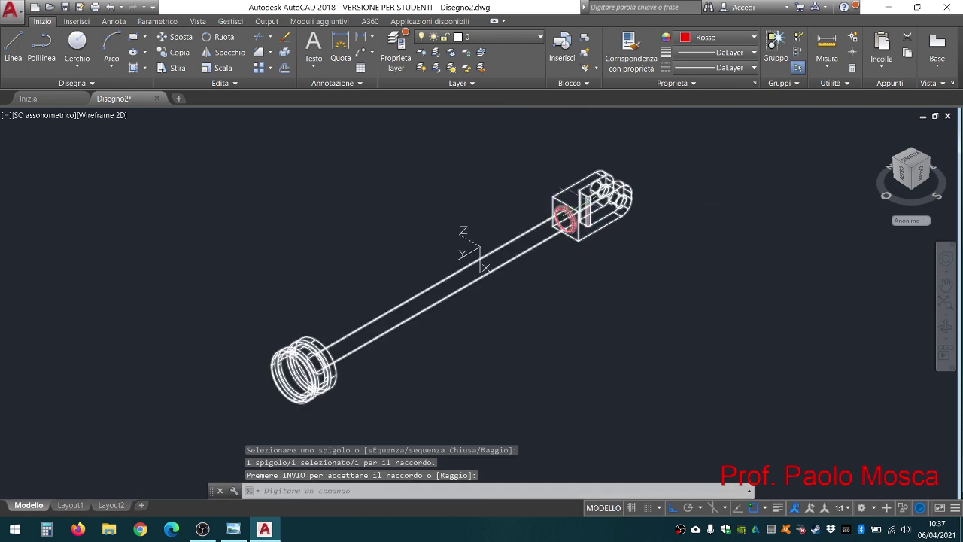
- Select the whole rod and set its colour to ByLayer
click(693, 159)
click(273, 407)
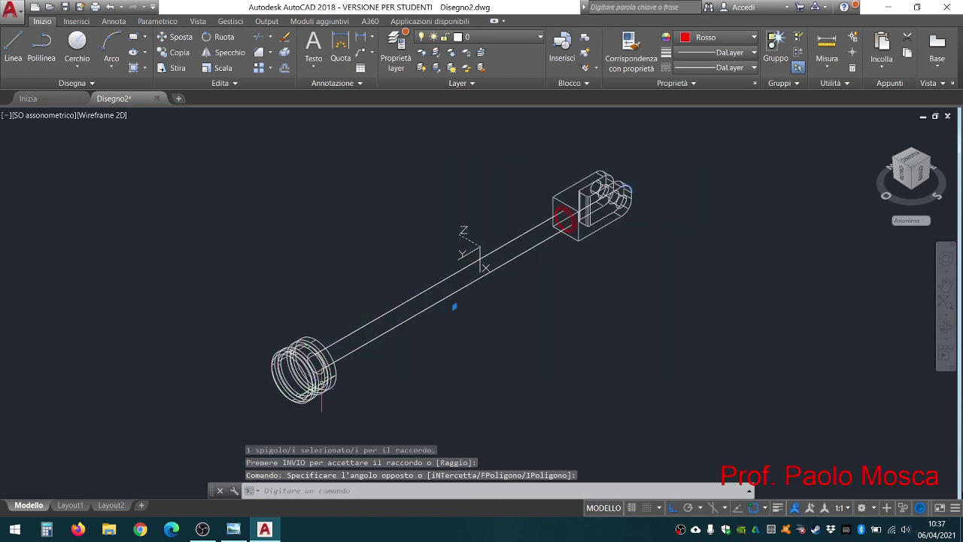
click(338, 348)
click(453, 306)
click(722, 38)
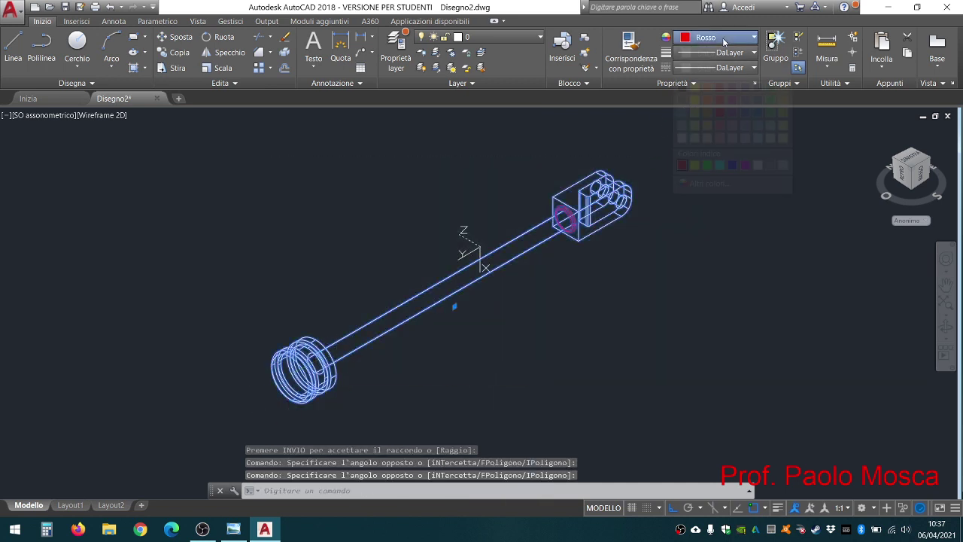
click(720, 51)
- Clear the selection, shade the rod in Realistico style and orbit to inspect it
key(Escape)
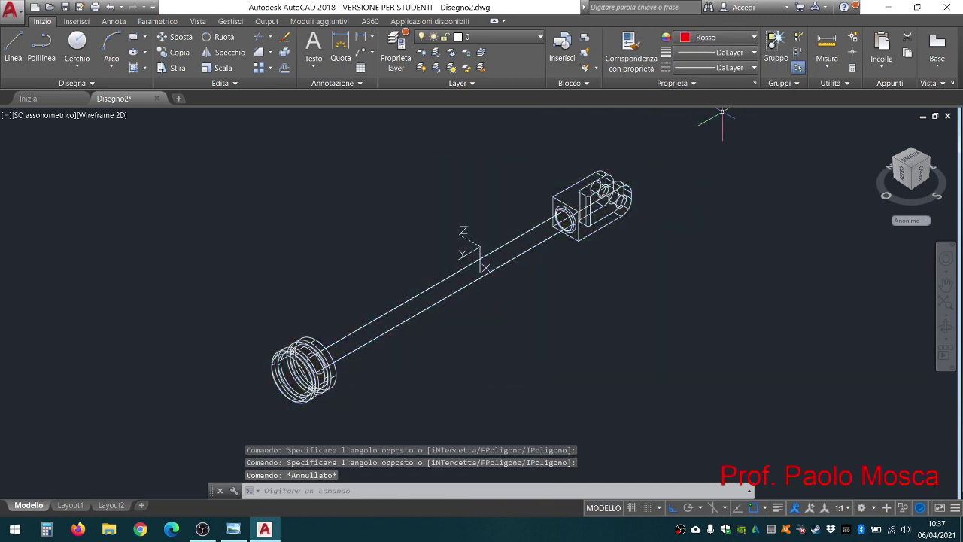
key(Escape)
key(Escape)
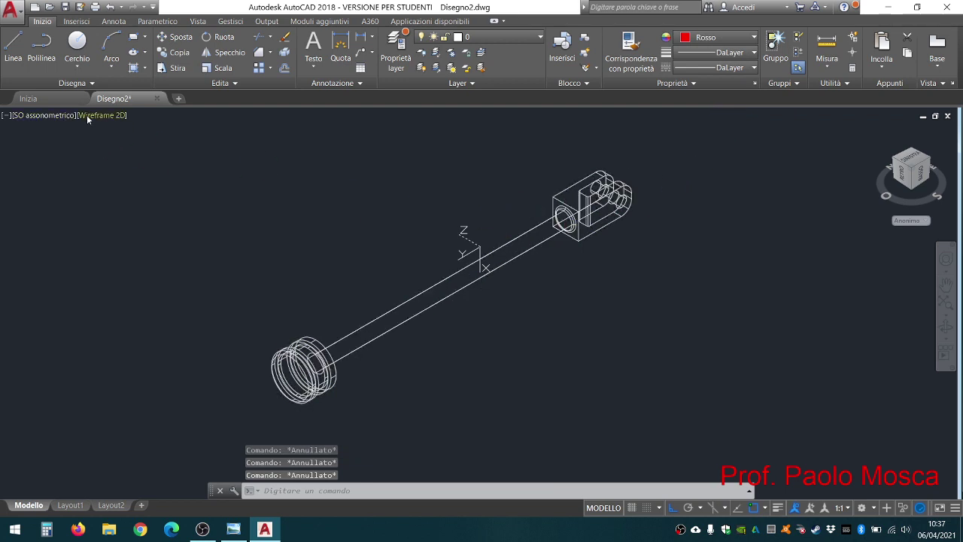
click(101, 115)
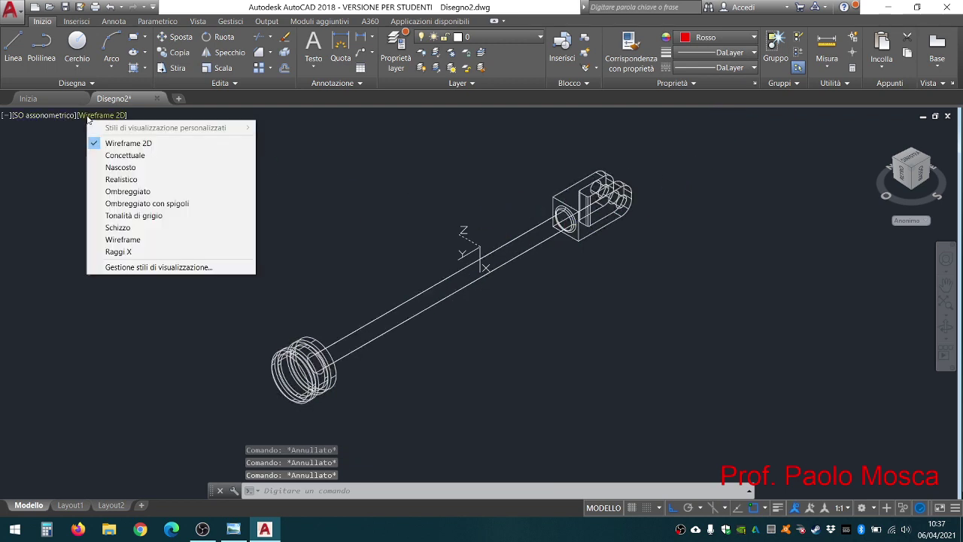
click(130, 182)
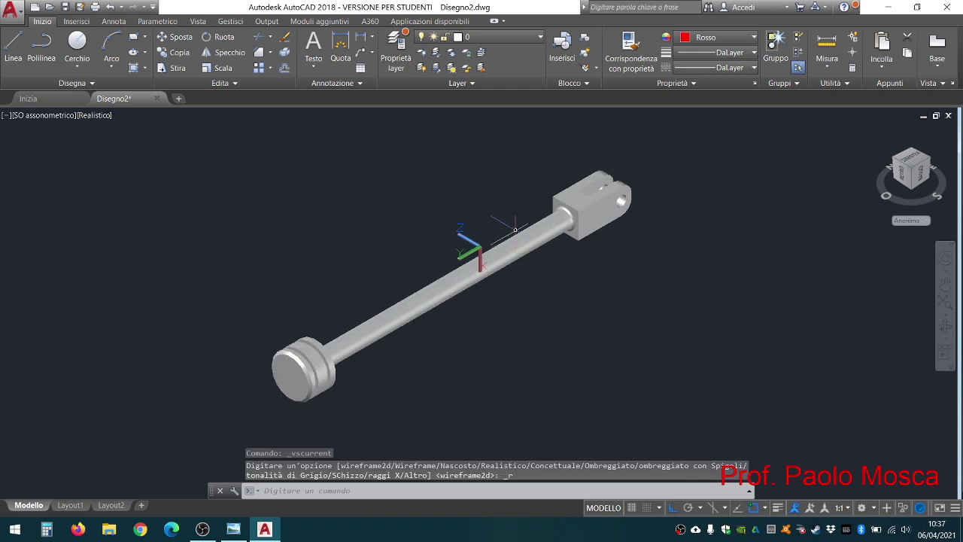
click(946, 327)
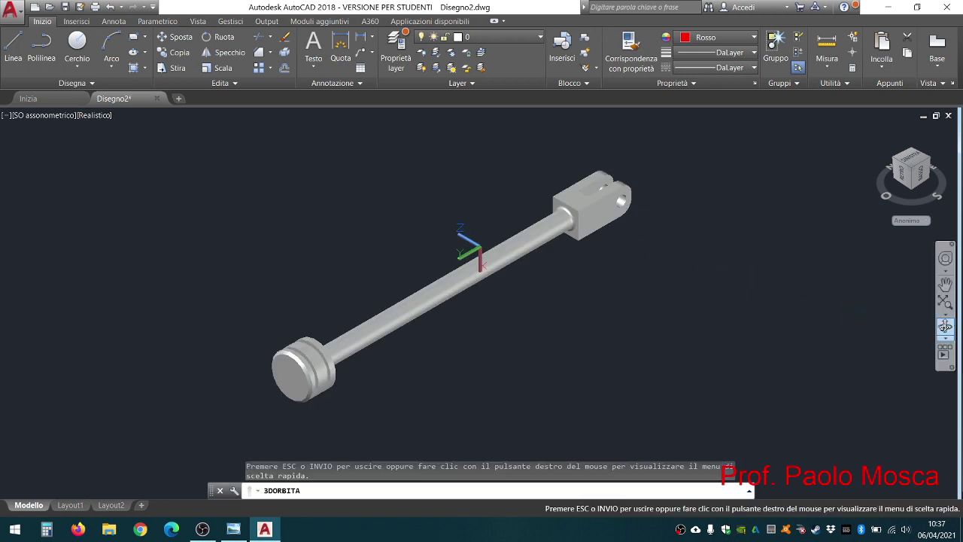
mouse_move(441, 343)
mouse_down()
mouse_move(376, 347)
mouse_move(344, 136)
mouse_move(243, 253)
mouse_move(232, 329)
mouse_move(241, 355)
mouse_move(382, 328)
mouse_move(421, 248)
mouse_move(415, 180)
mouse_move(289, 237)
mouse_move(263, 327)
mouse_move(268, 349)
mouse_up()
- Bring up the exercise 54 drawing in Windows Photo Viewer to compare with the model
click(233, 529)
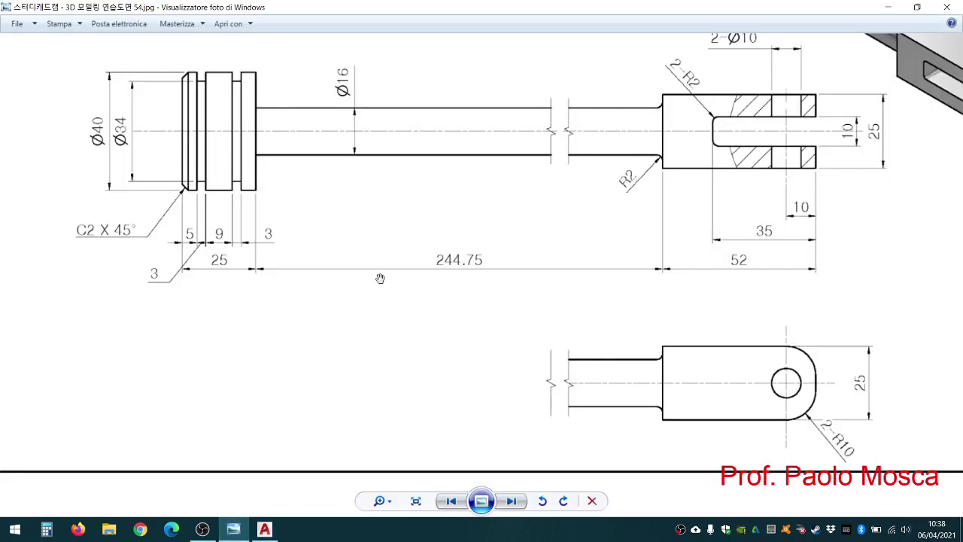